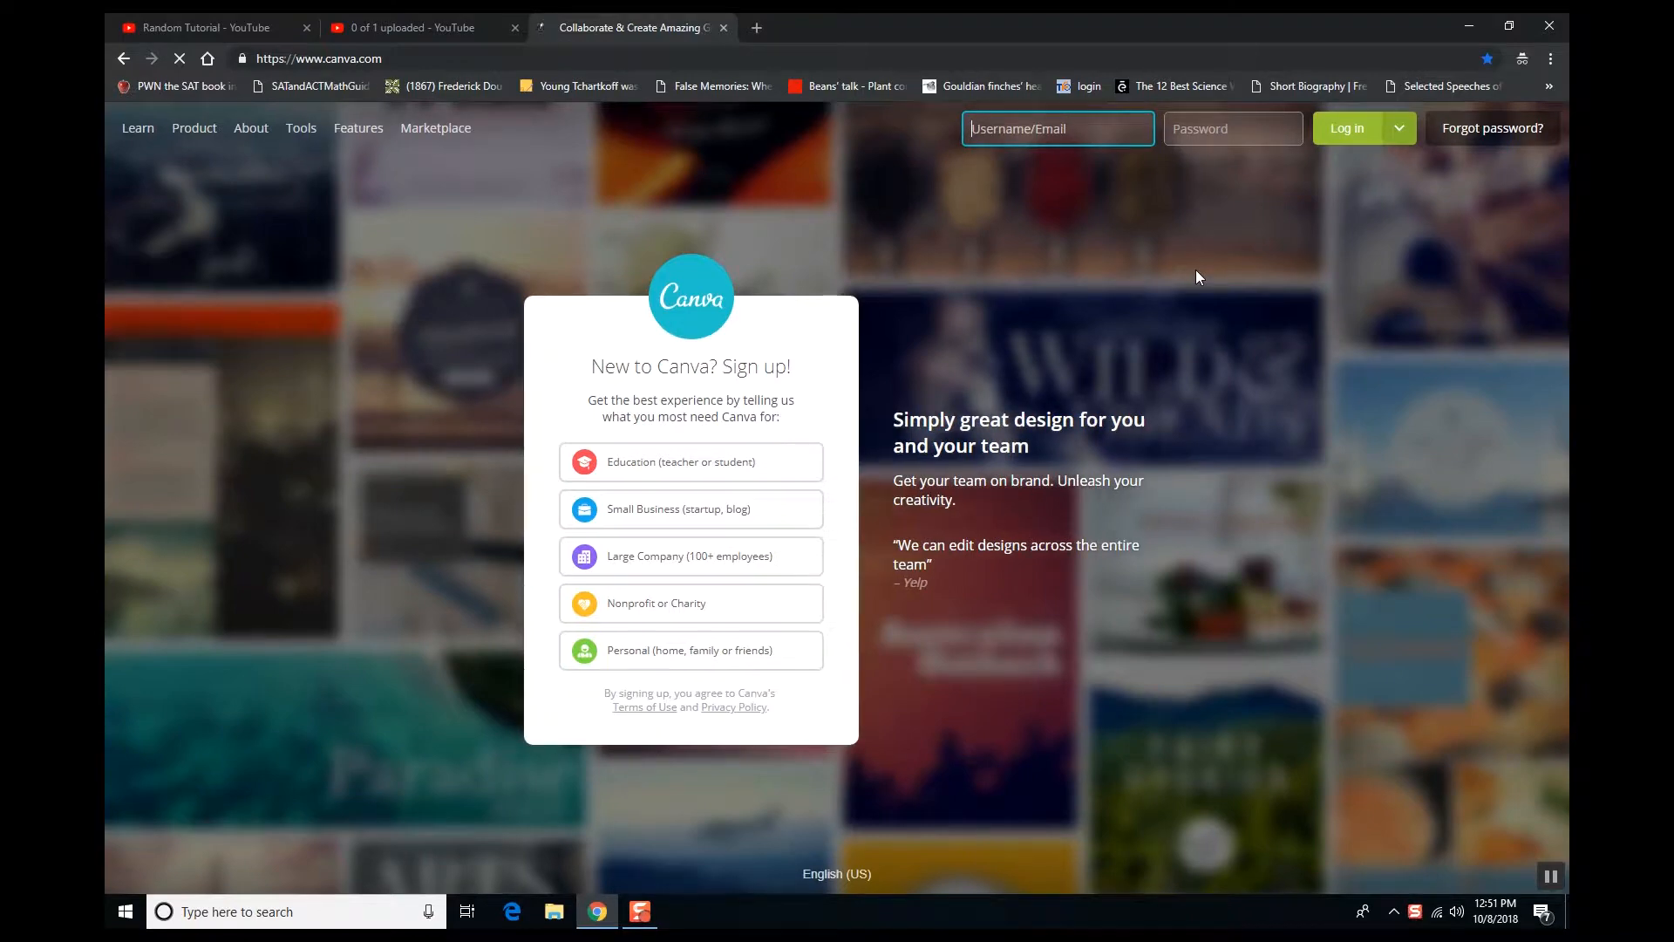
- Choose to sign up as an Education (teacher or student) user
left_click(1398, 128)
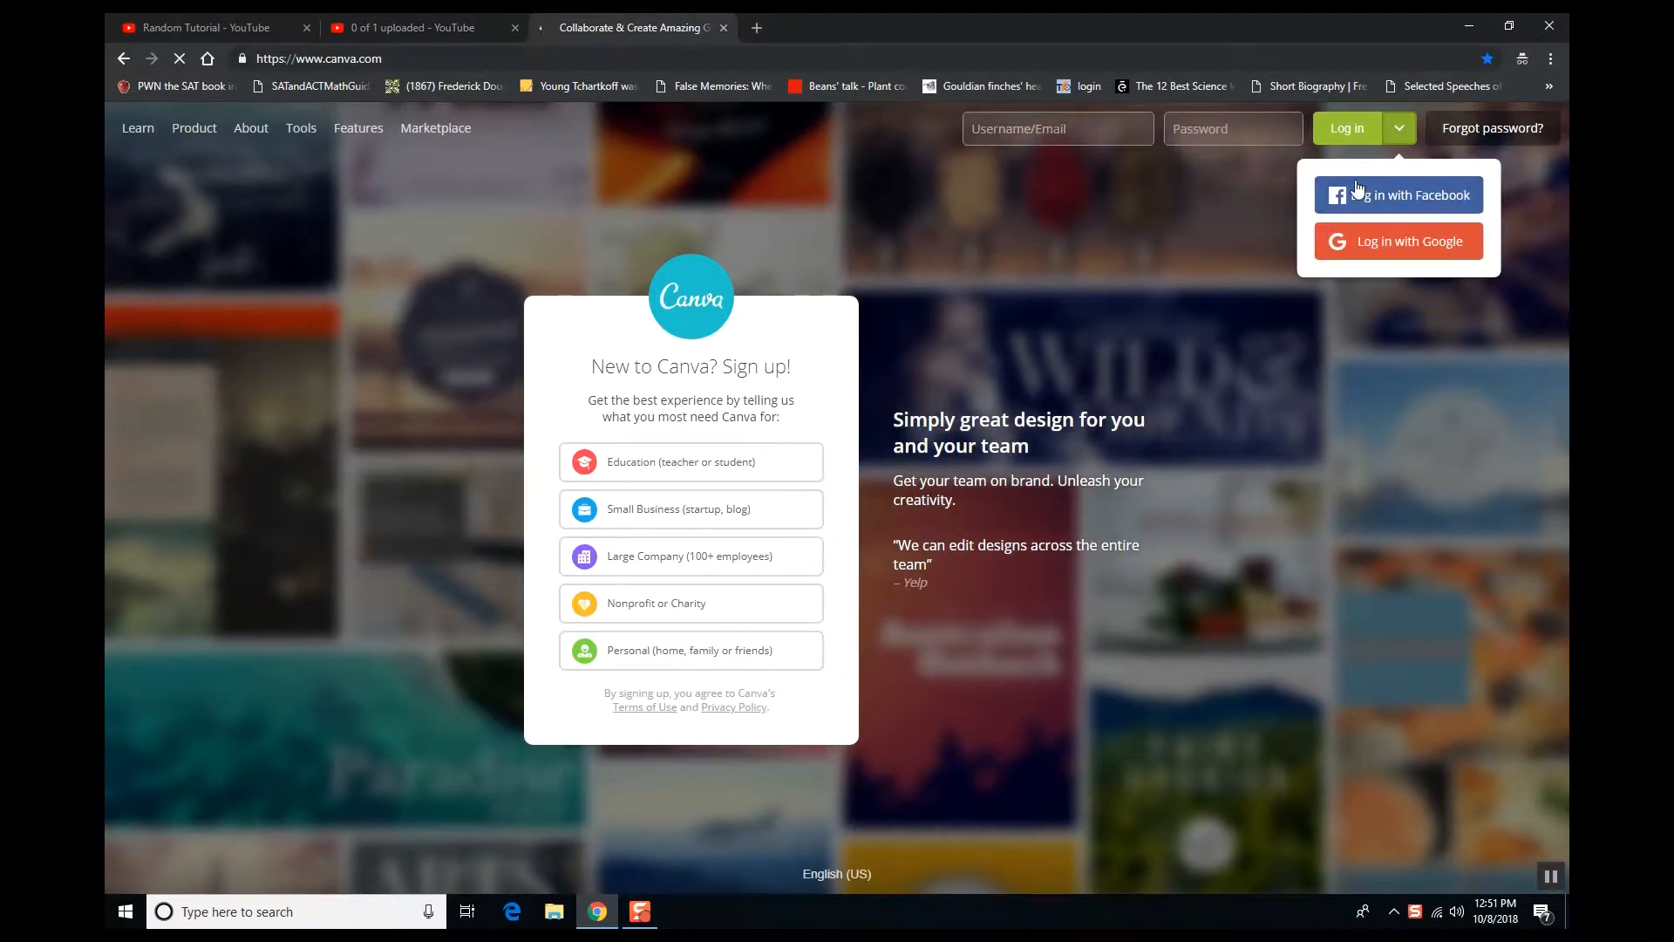
left_click(906, 454)
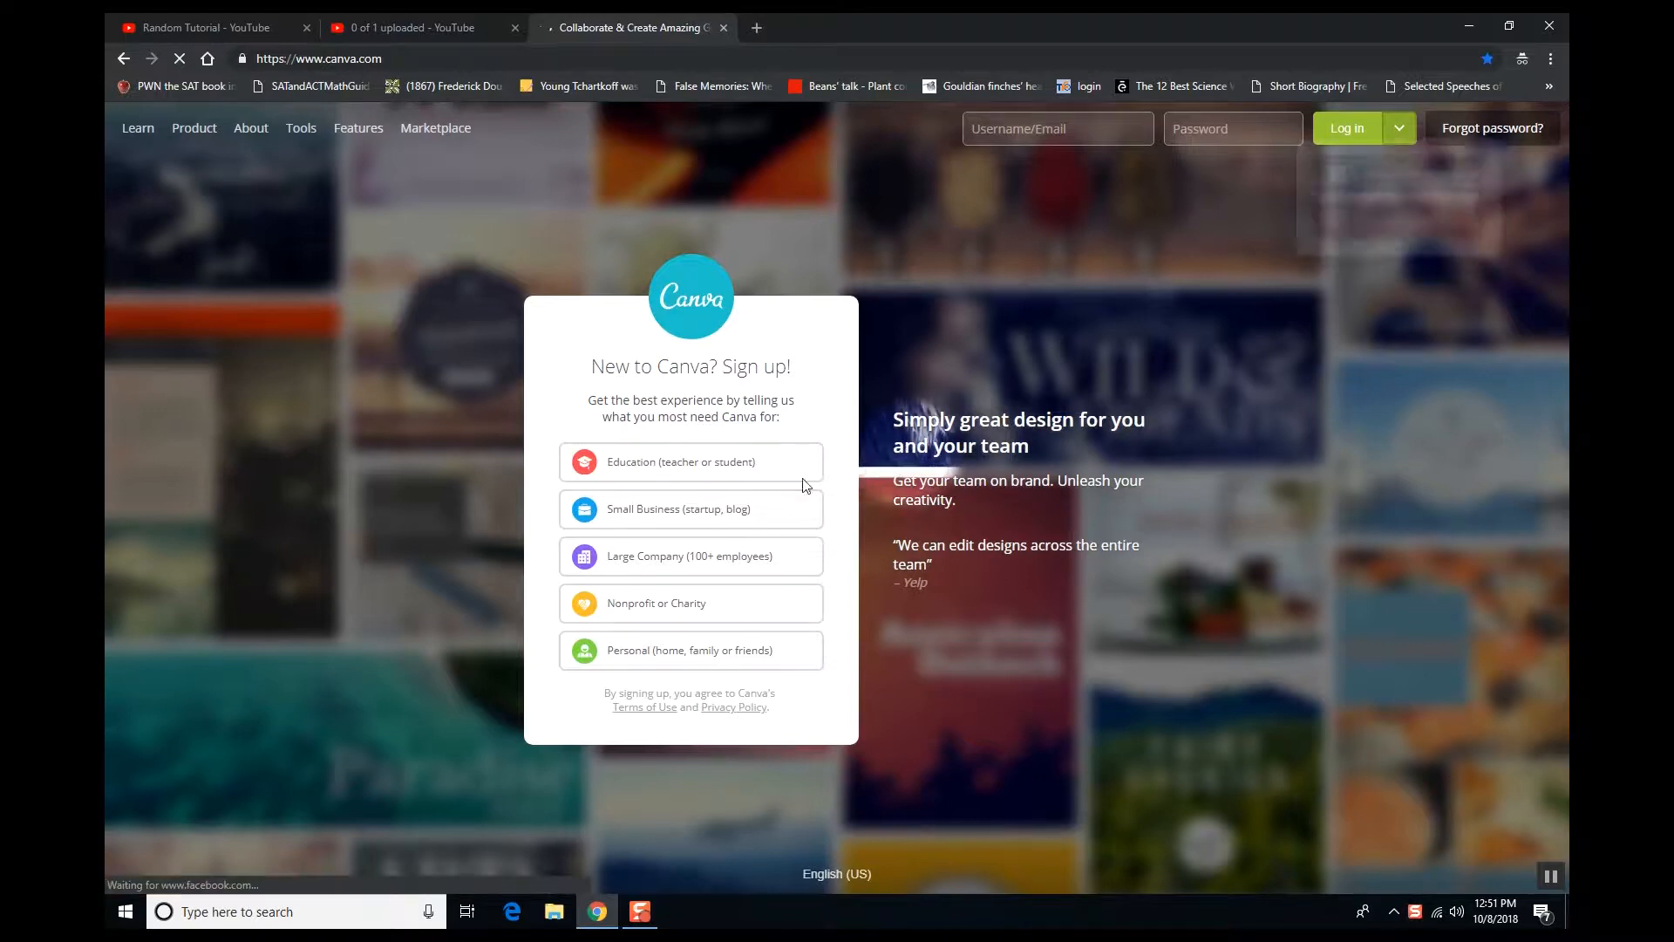
left_click(727, 482)
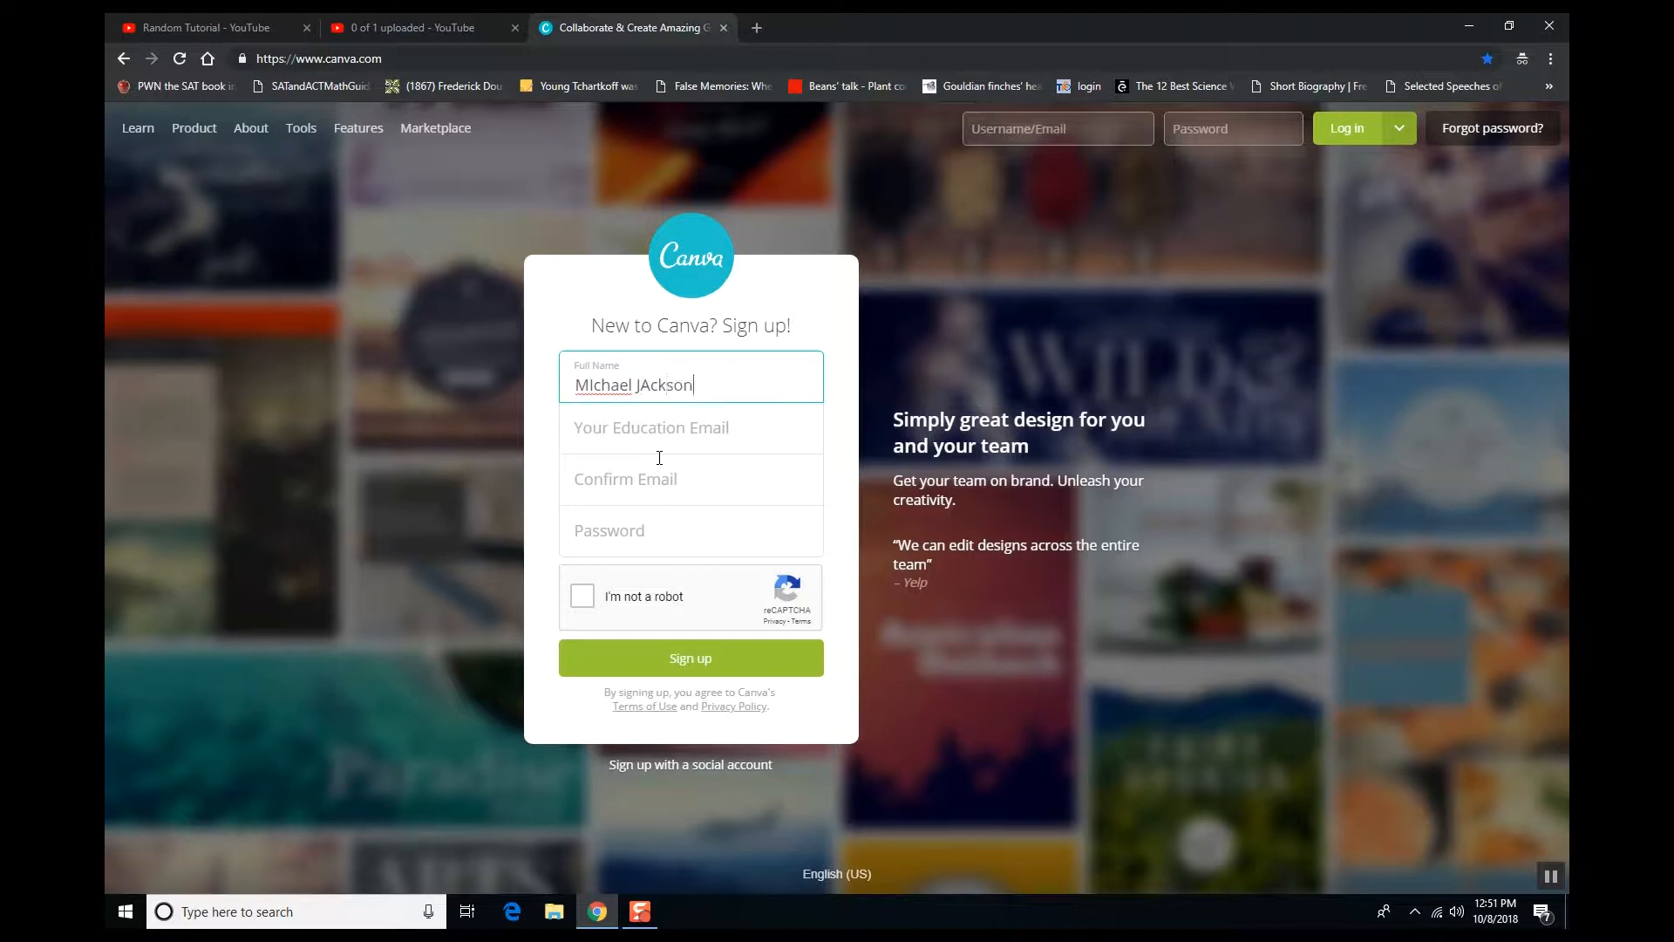
- Fill in the education email field, correct it, and move to the Confirm Email field
left_click(660, 456)
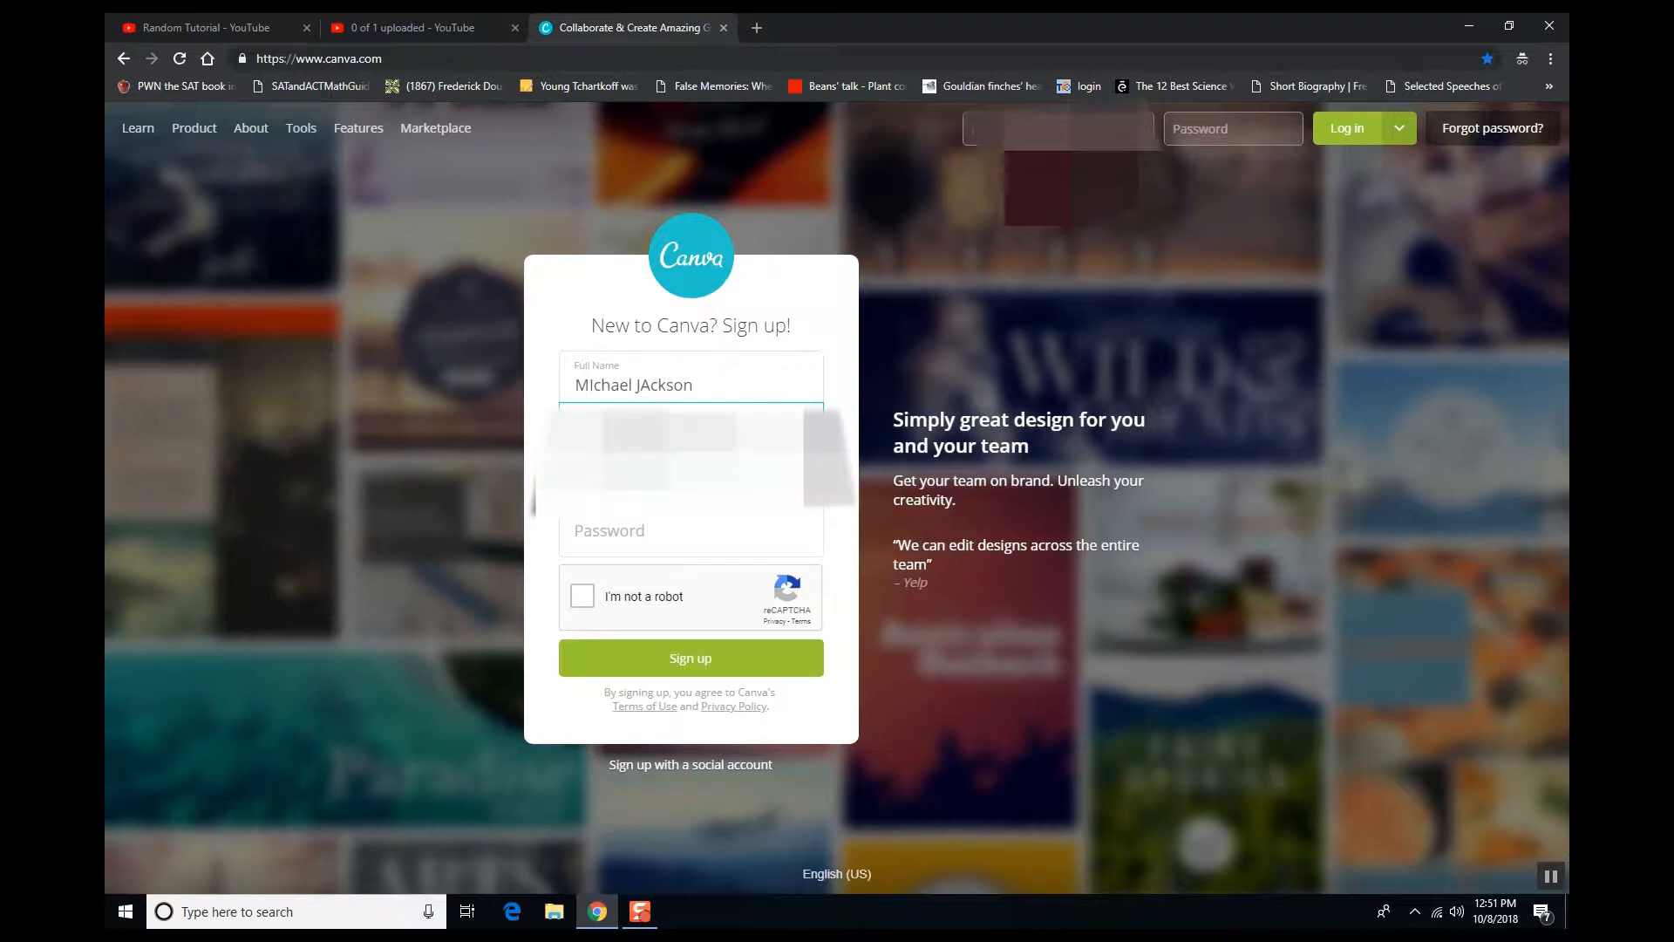
key("Tab")
left_click(776, 434)
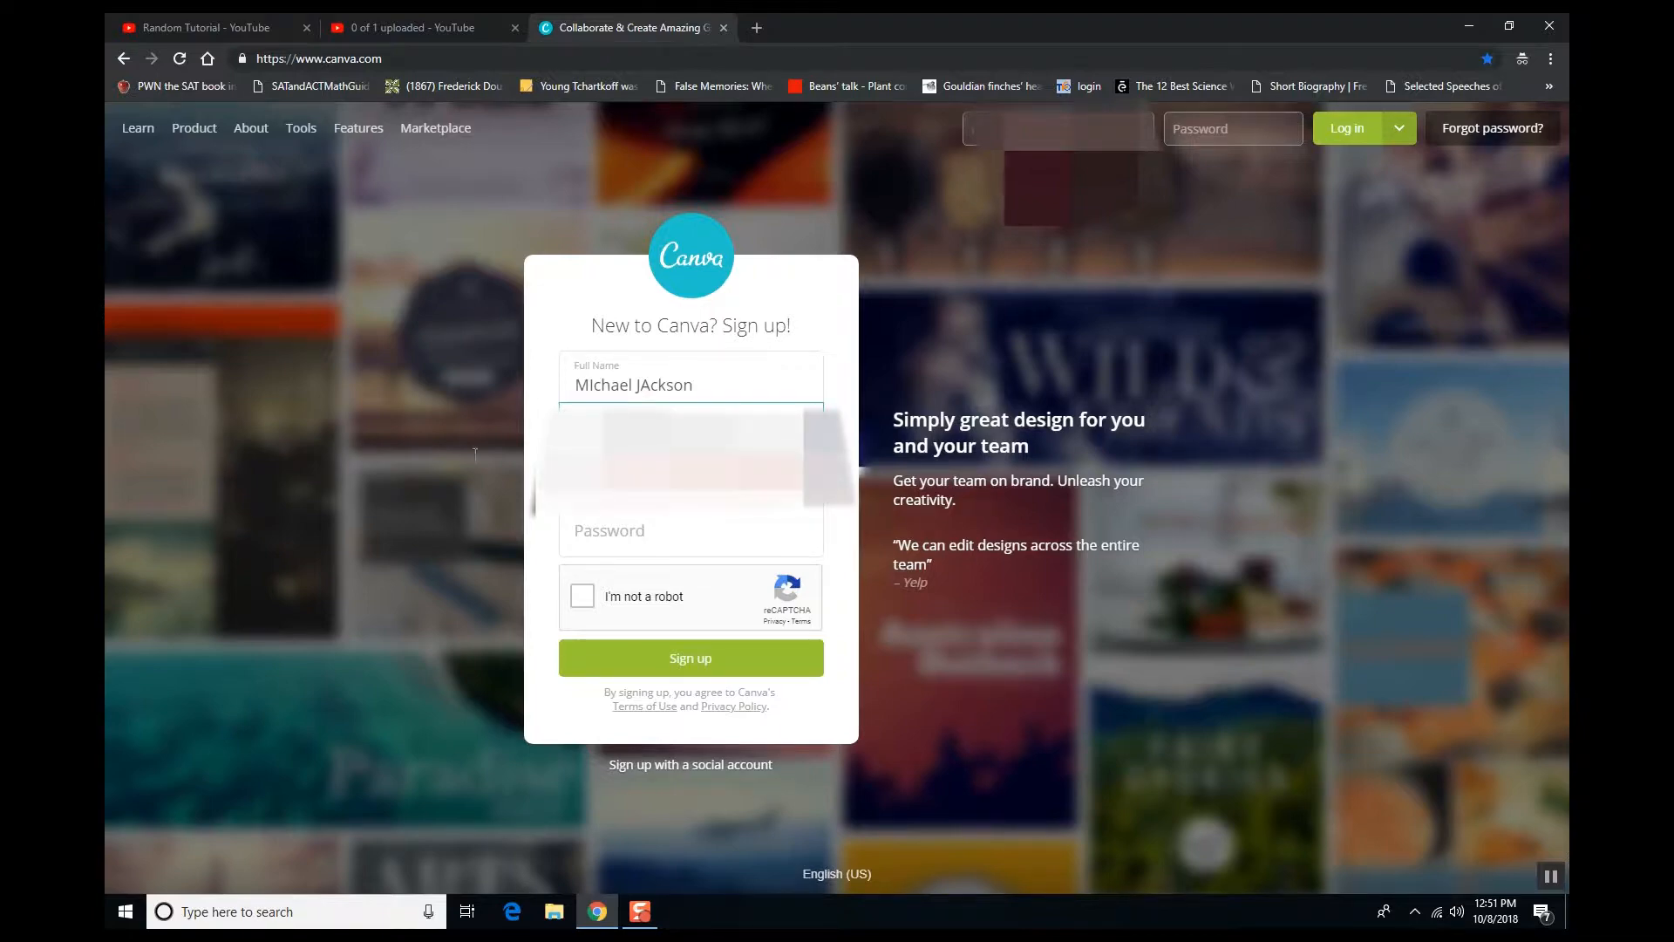
left_click_drag(776, 434, 410, 457)
key("BackSpace")
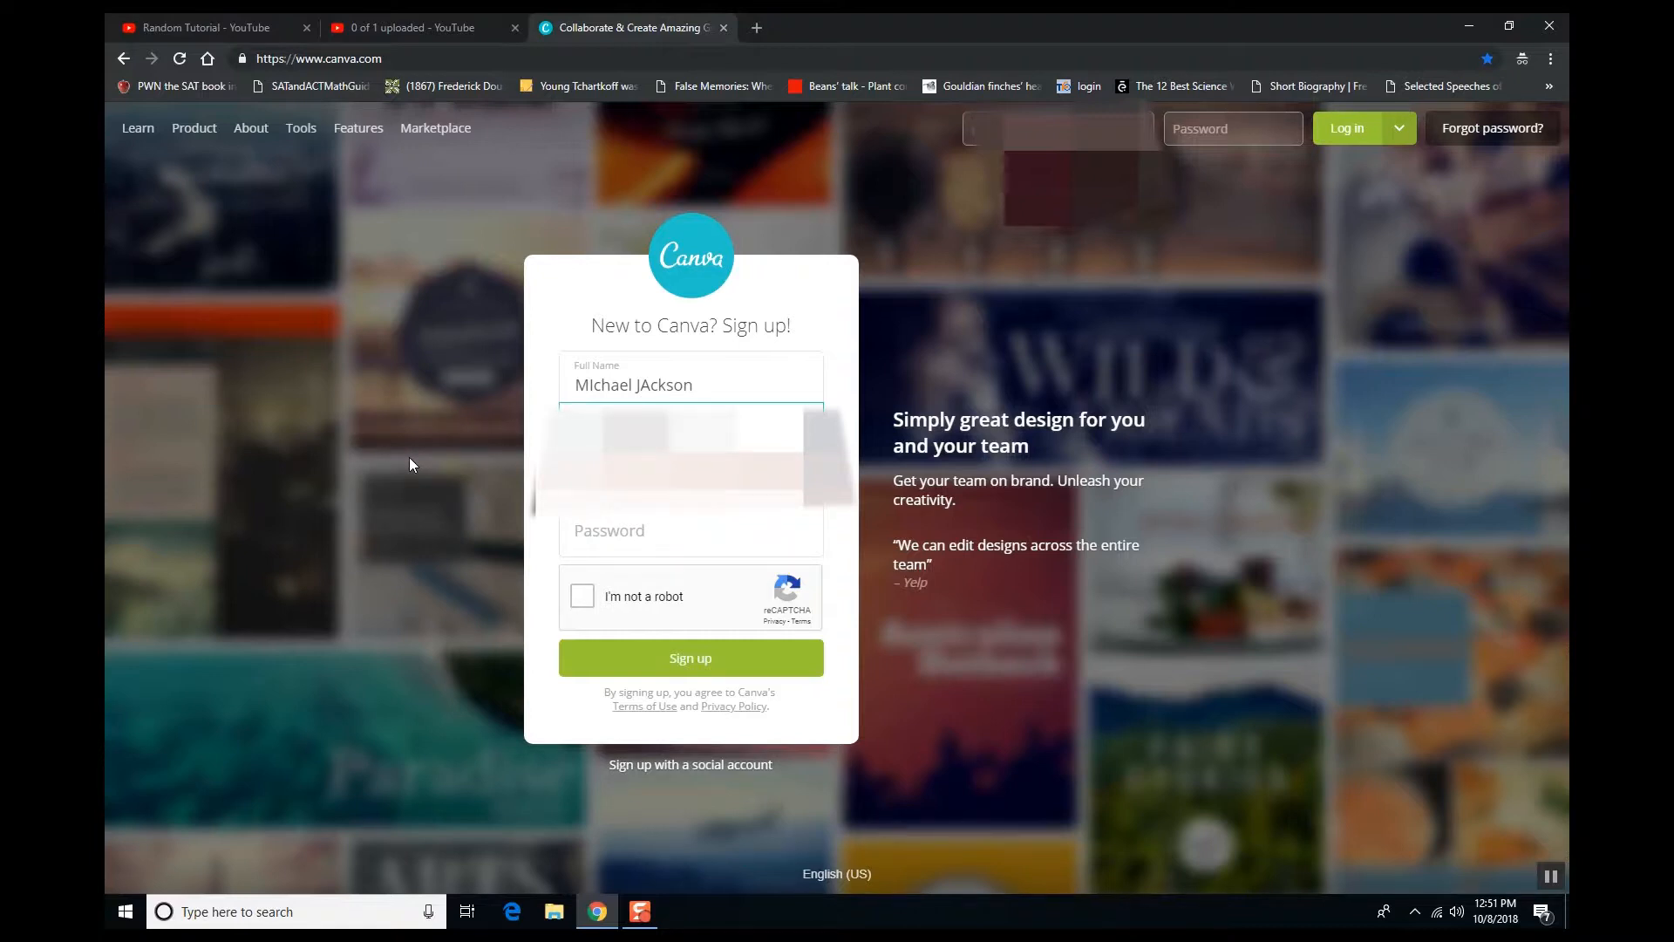
left_click(689, 477)
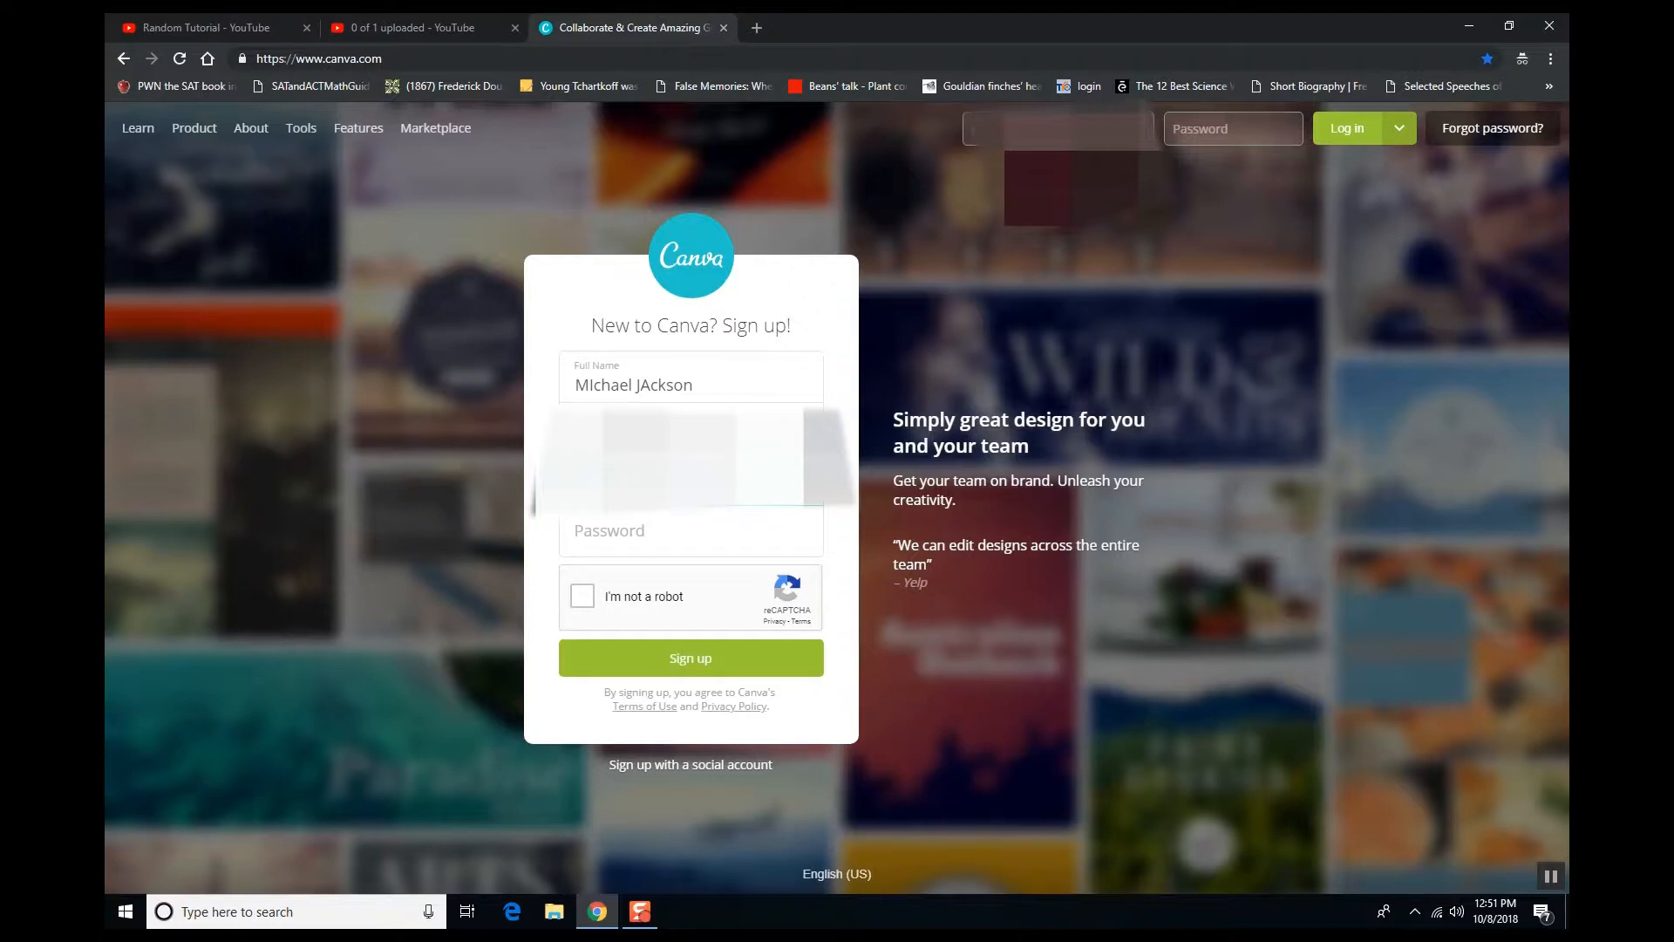
- Enter the account password, tick 'I'm not a robot' and mark the first traffic-light squares
left_click(691, 532)
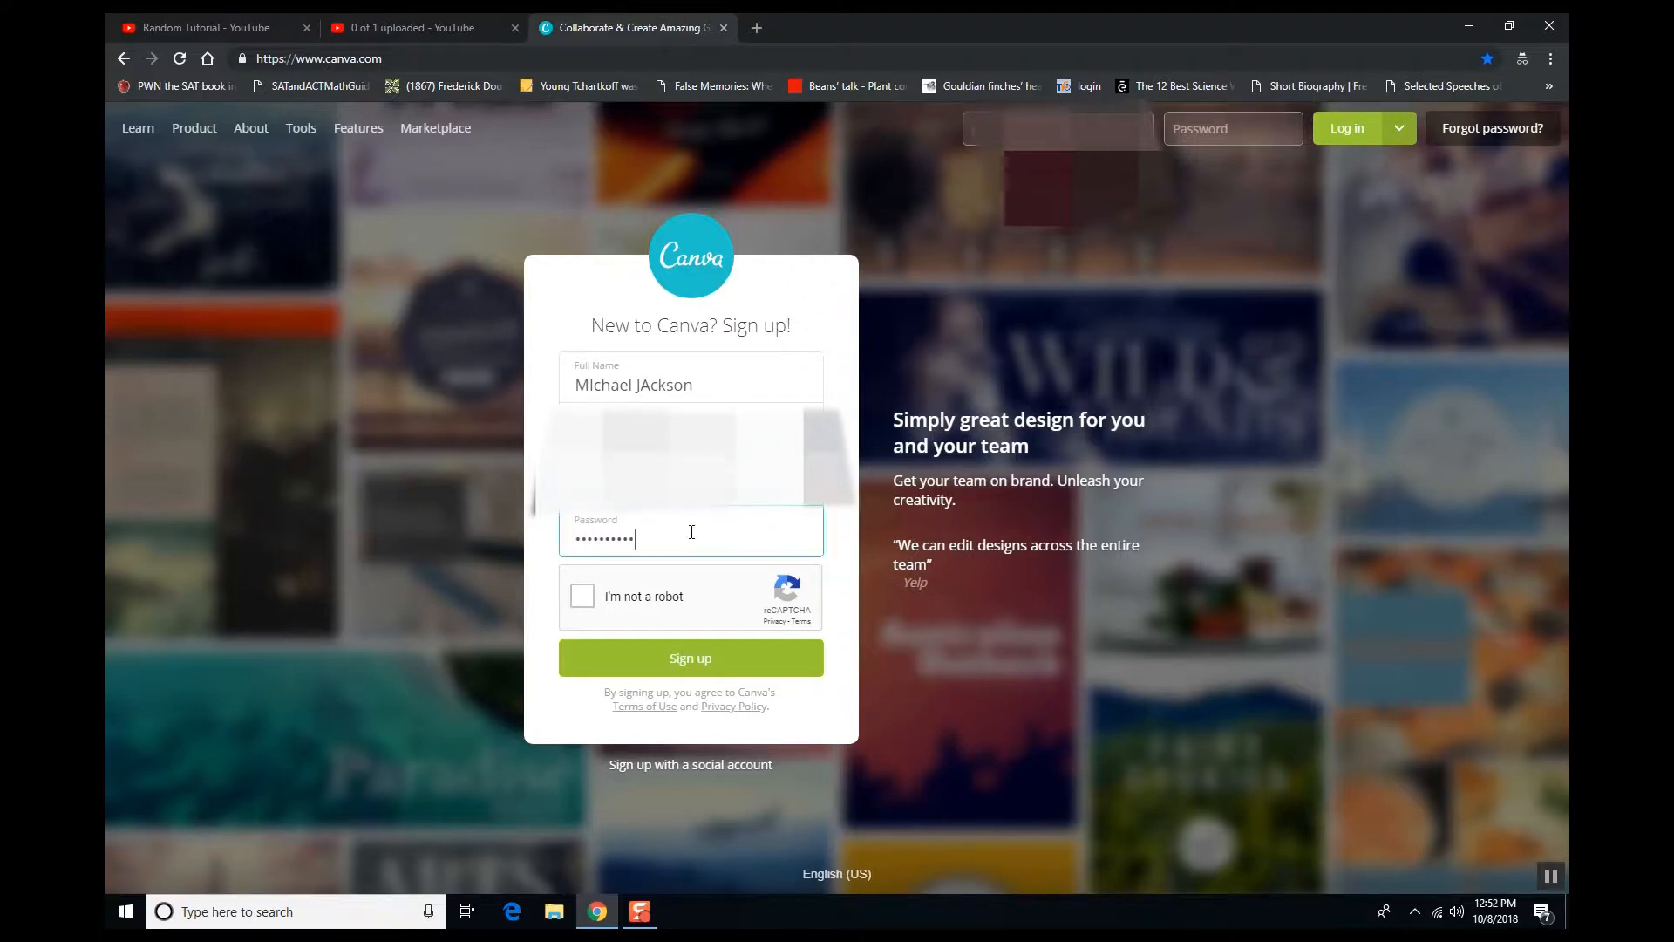
left_click(589, 604)
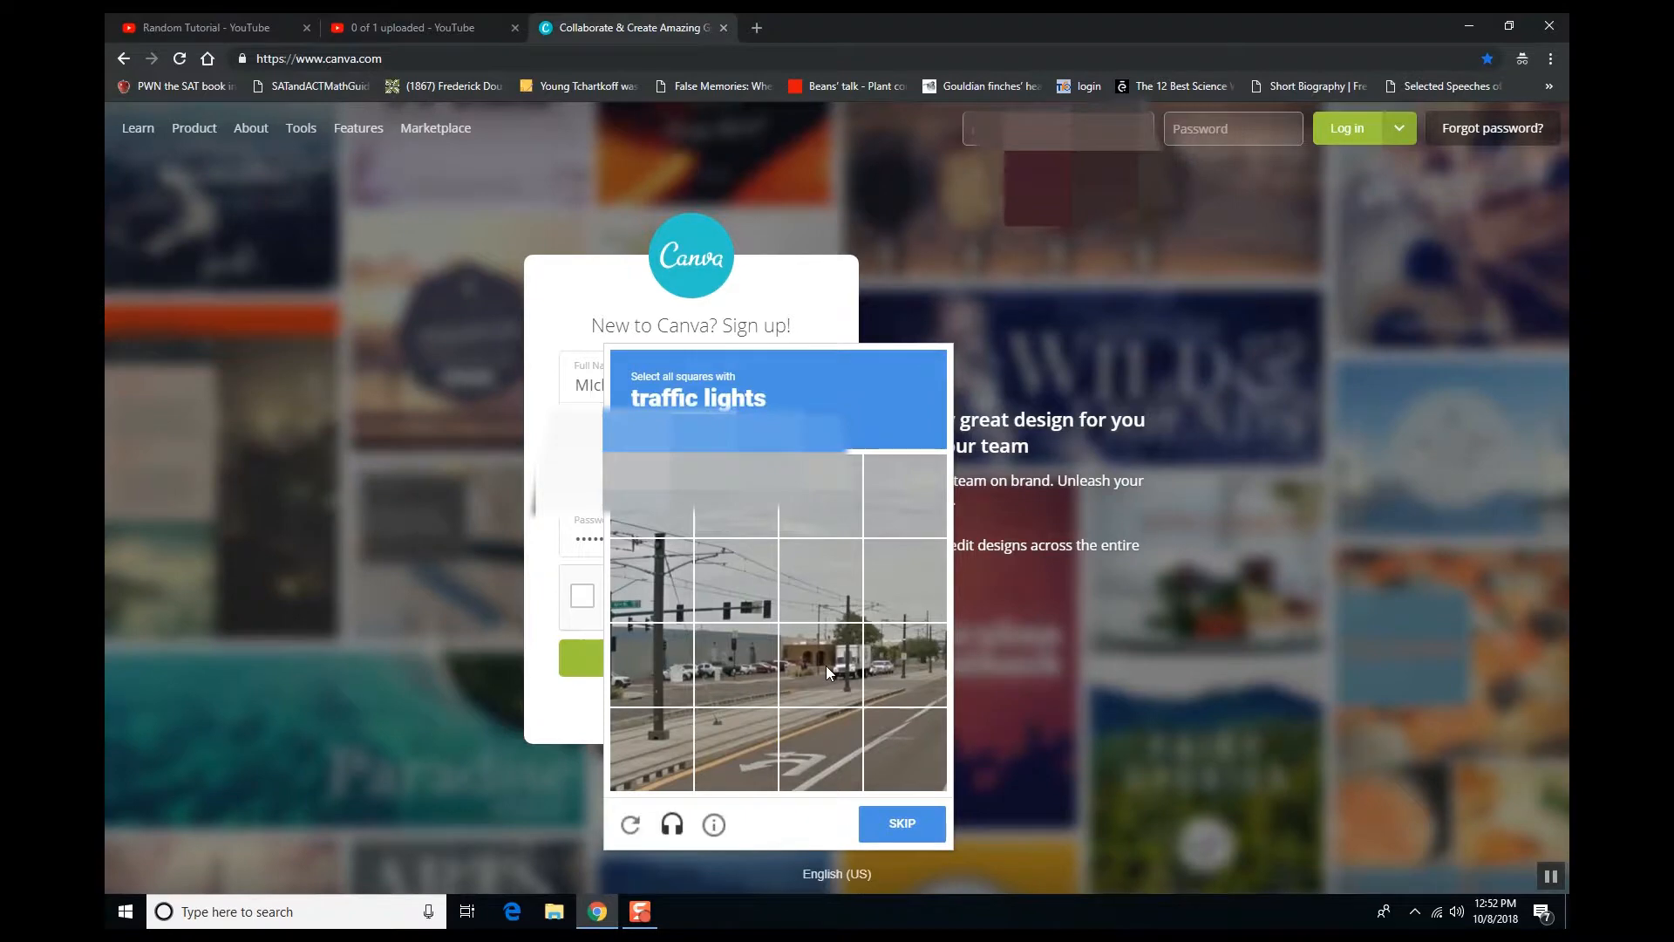
left_click(658, 591)
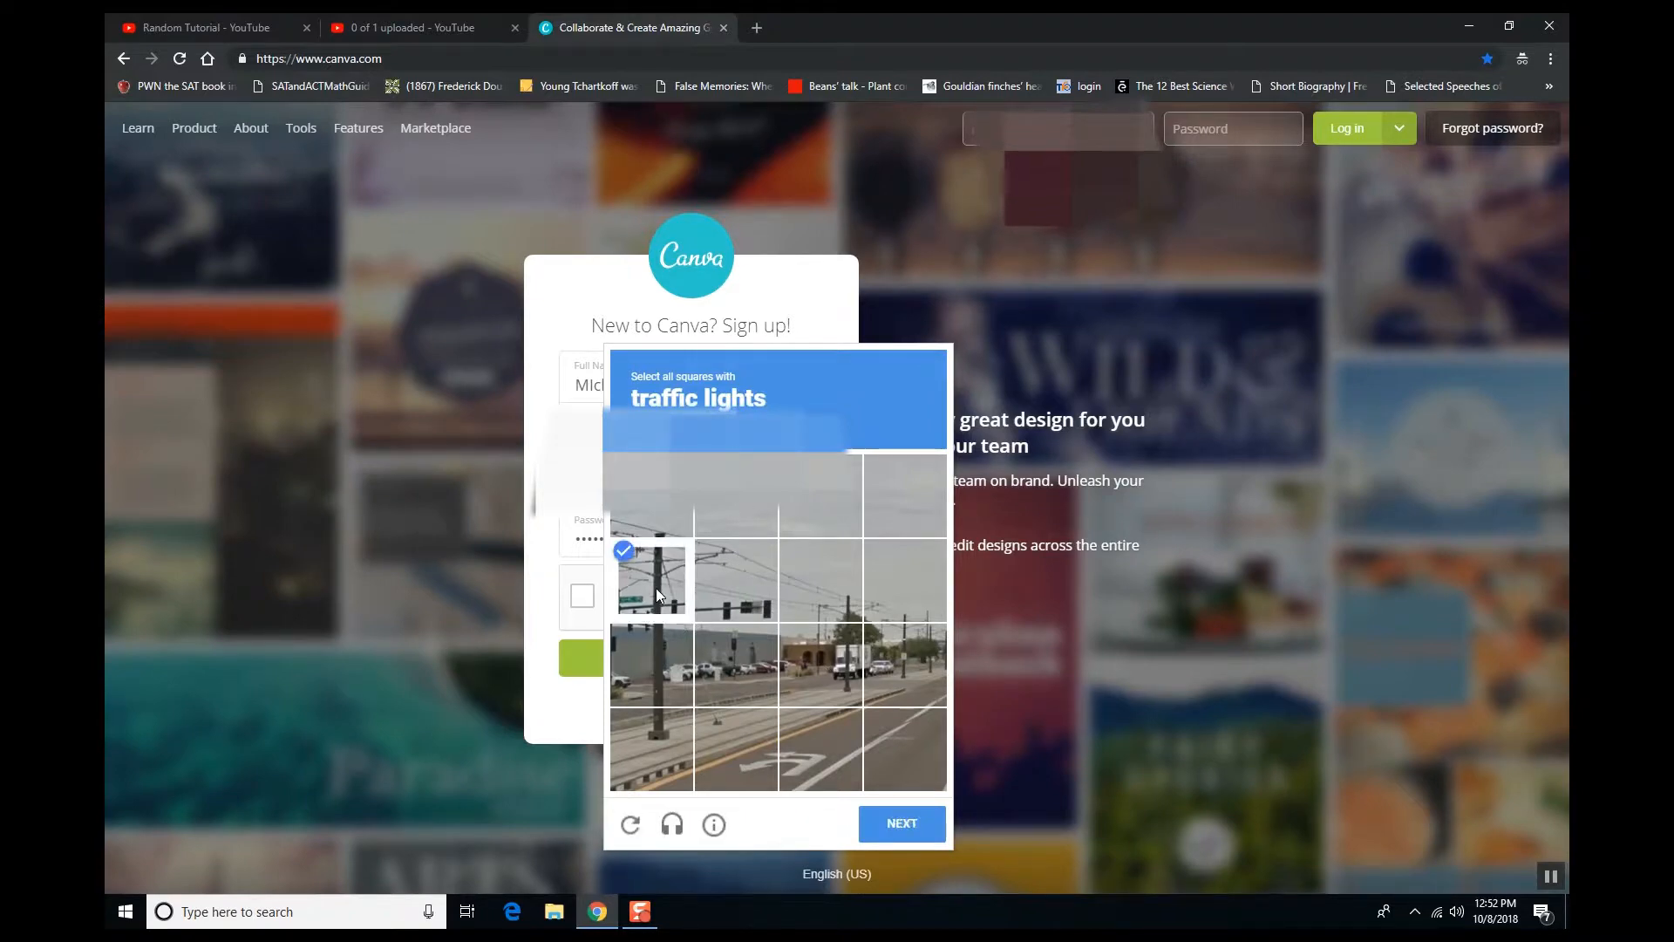
left_click(668, 741)
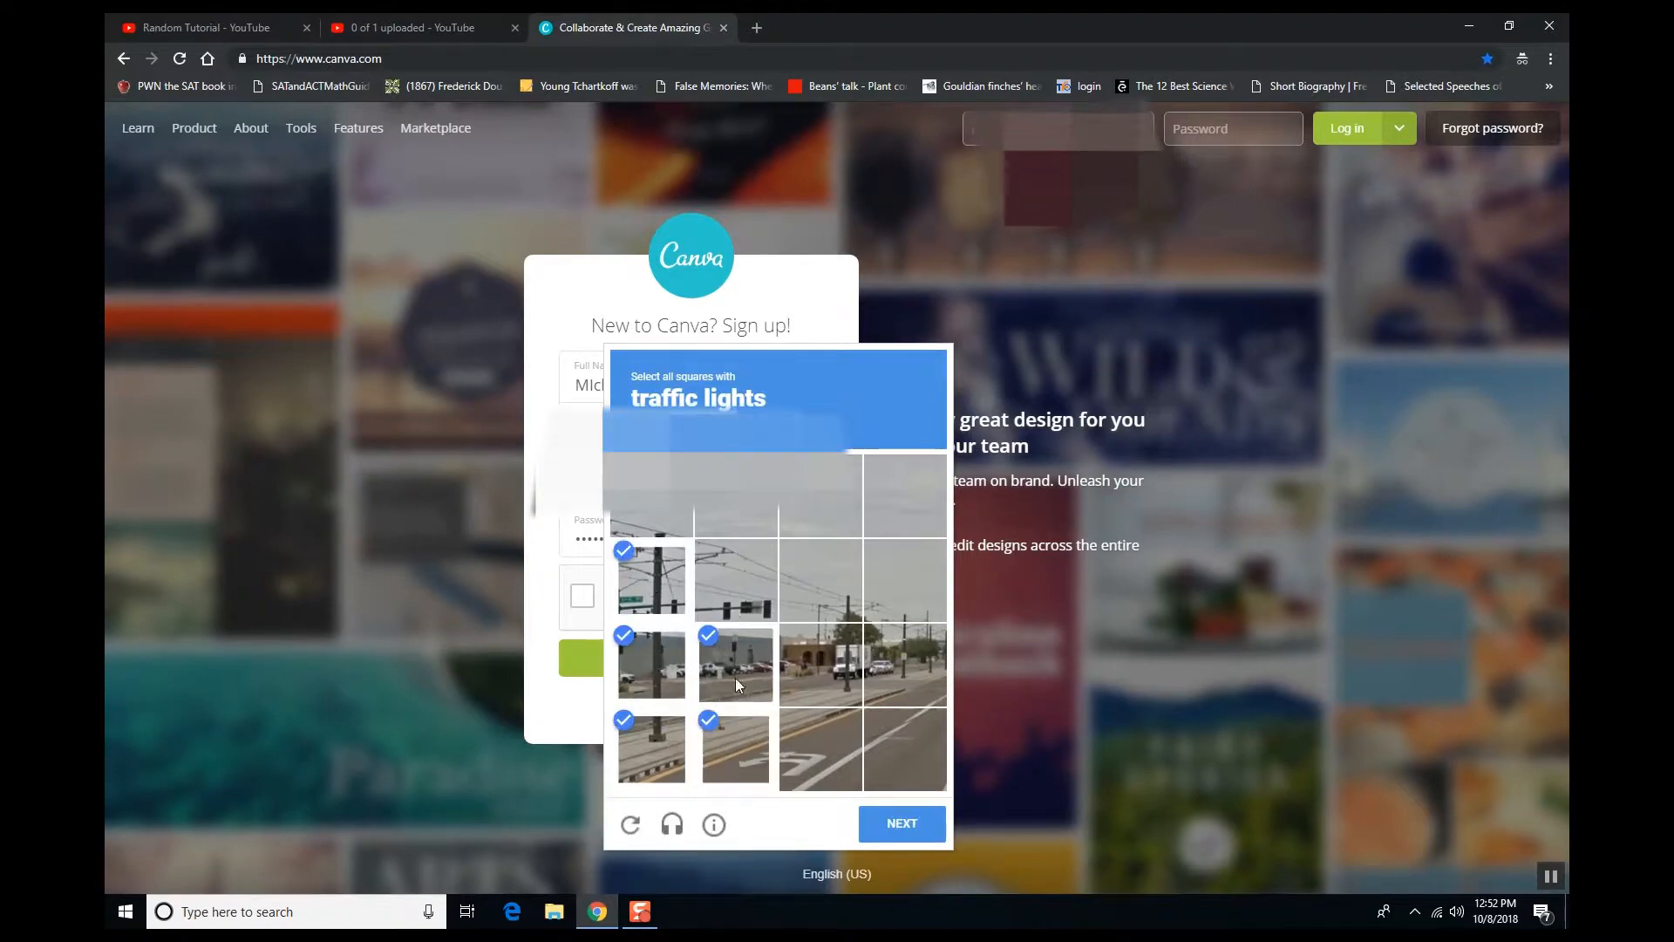
left_click(737, 608)
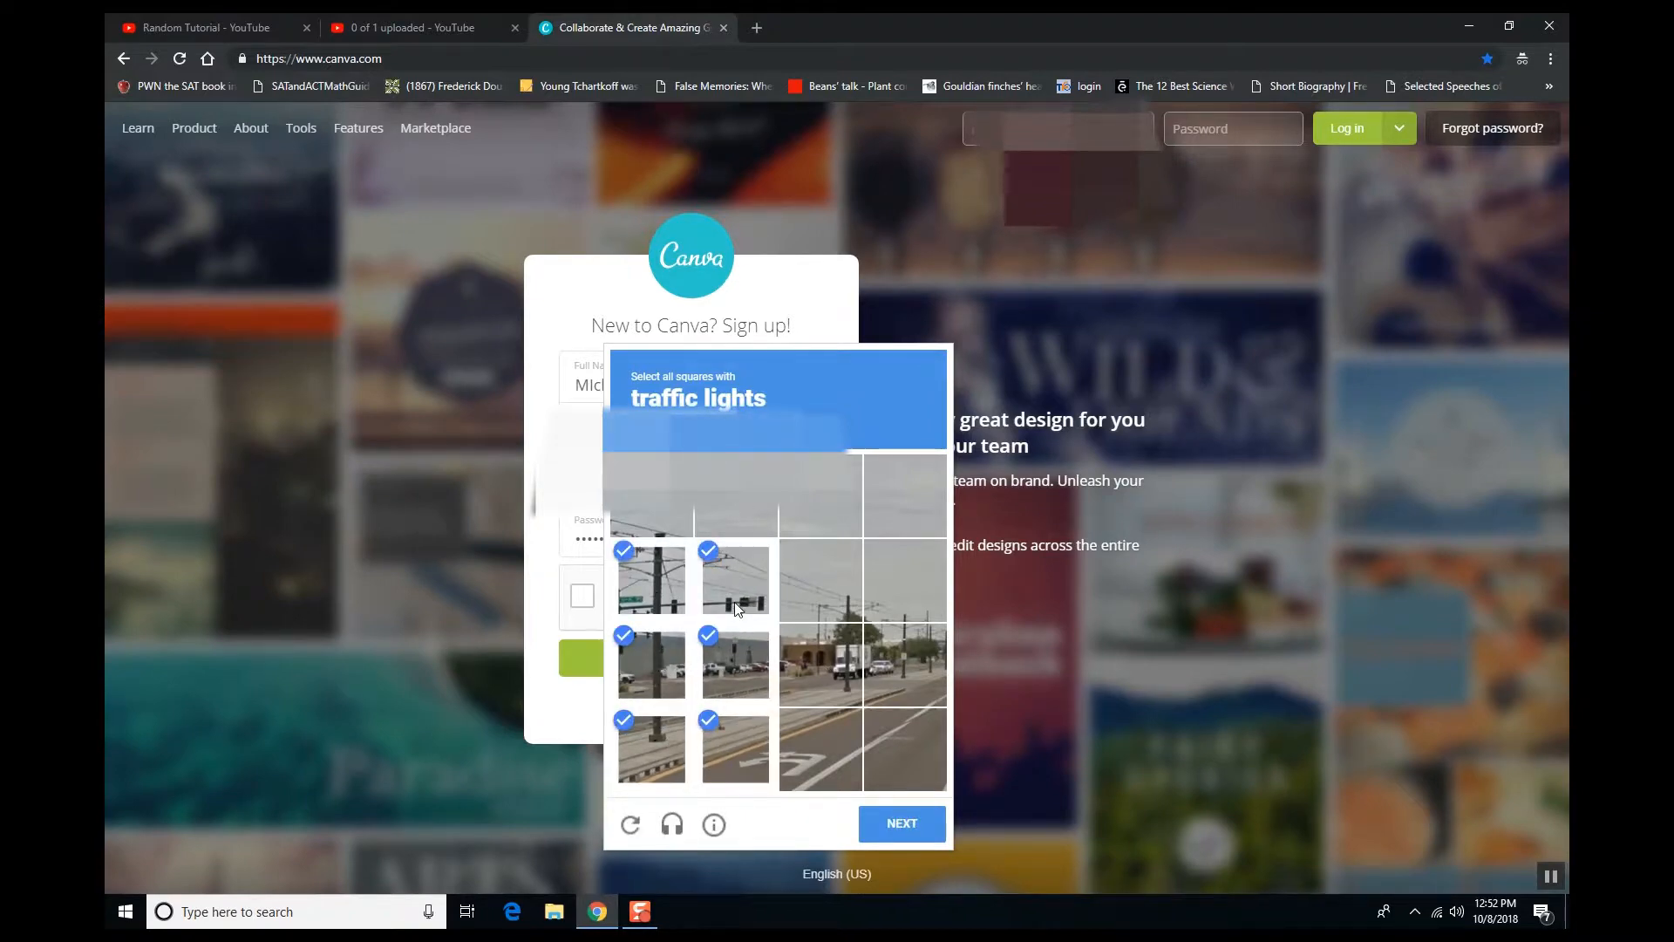
left_click(899, 823)
- Finish the traffic-lights challenge, verify it, and submit the sign-up form
left_click(812, 594)
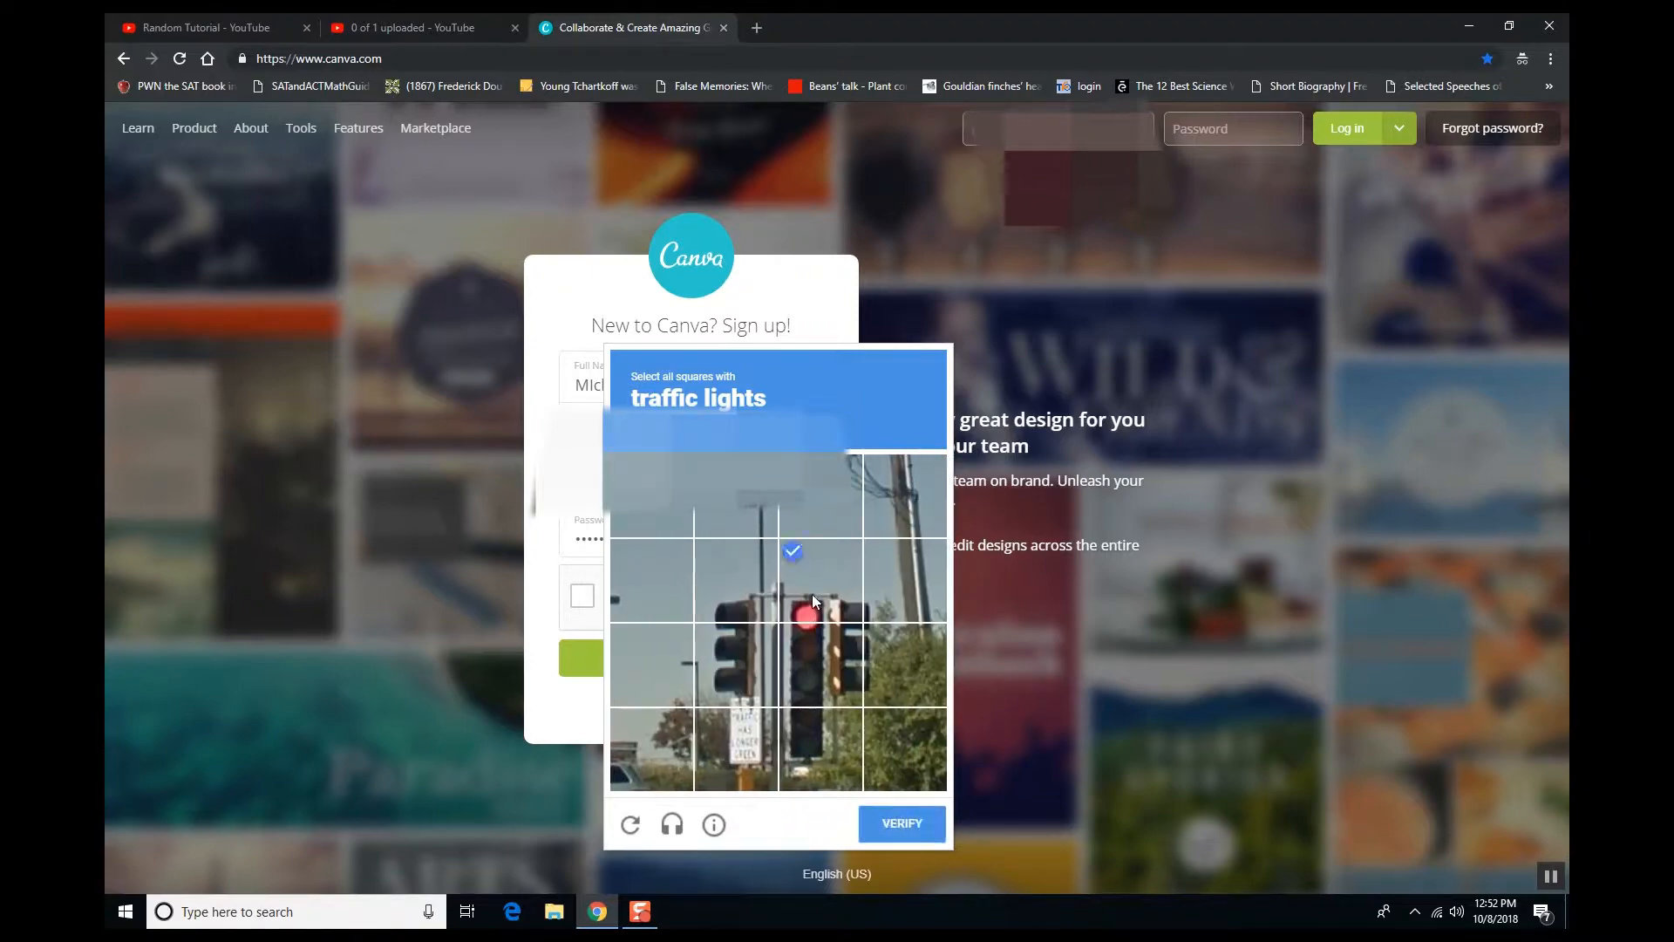
left_click(804, 667)
left_click(769, 736)
left_click(753, 677)
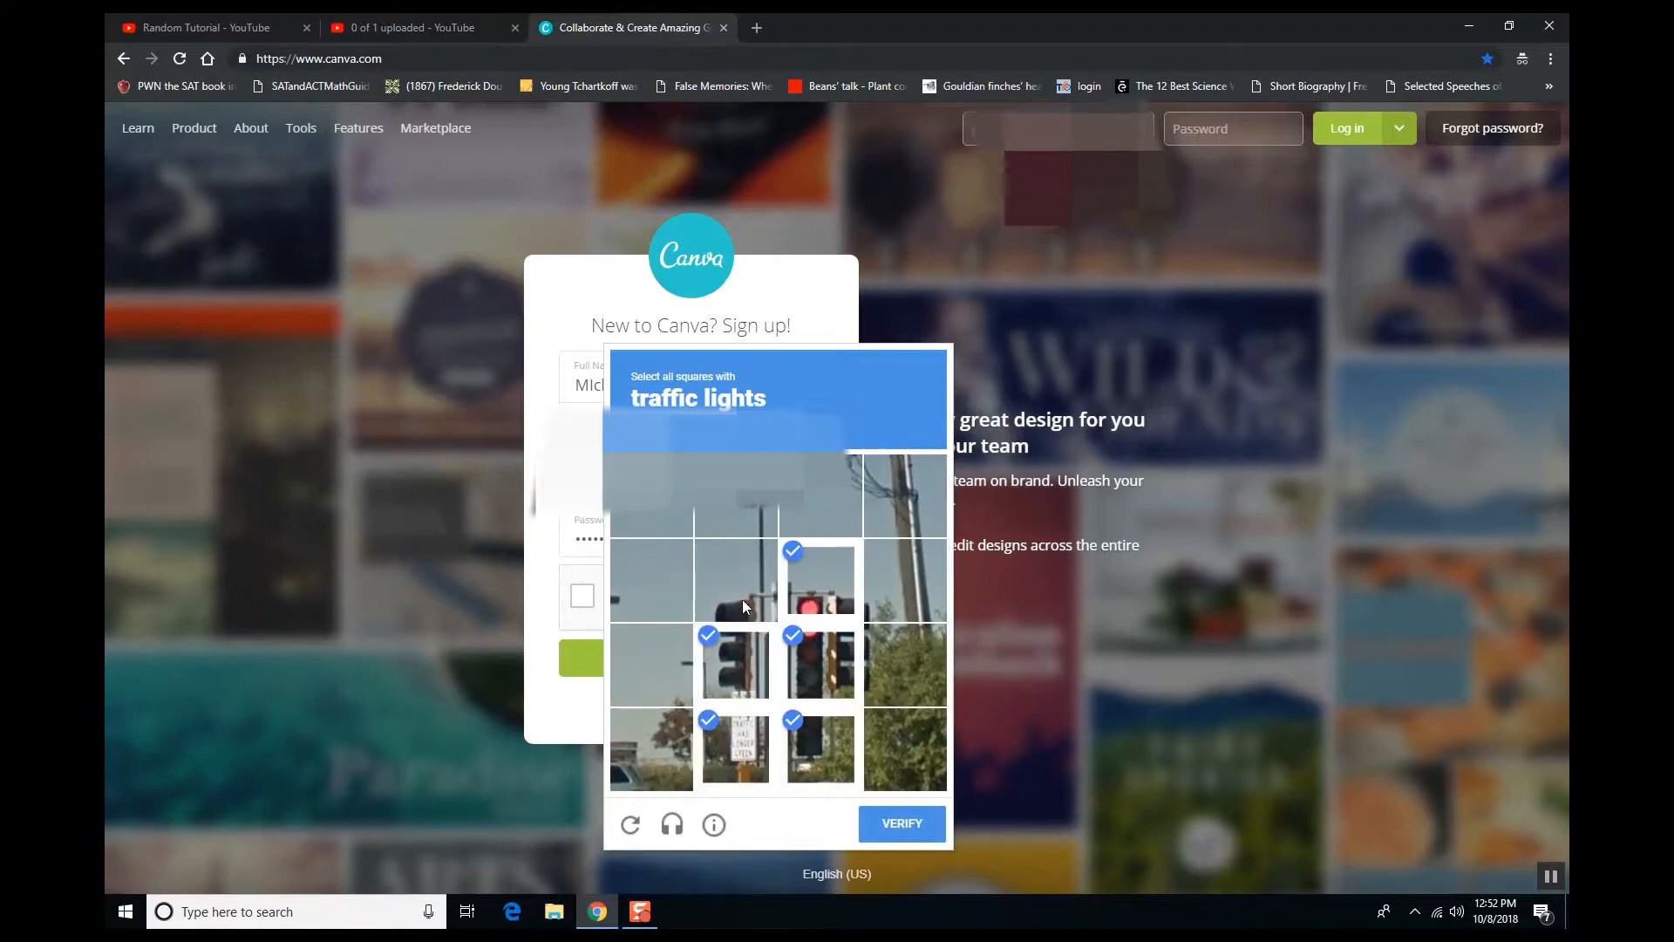
left_click(902, 823)
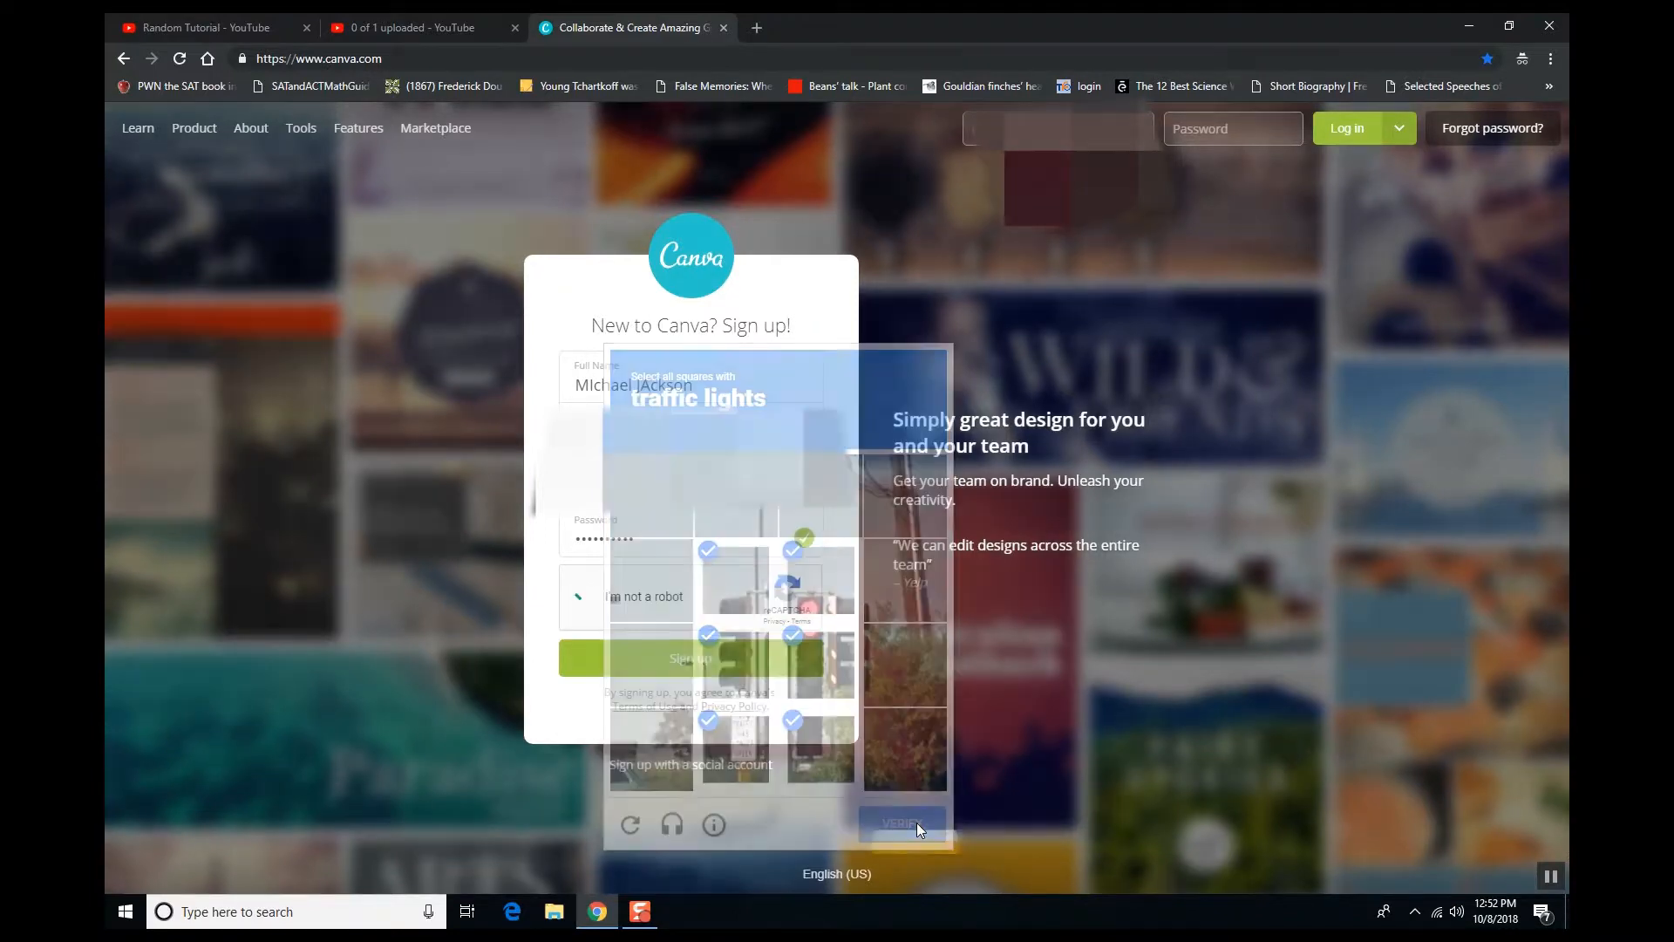
left_click(698, 668)
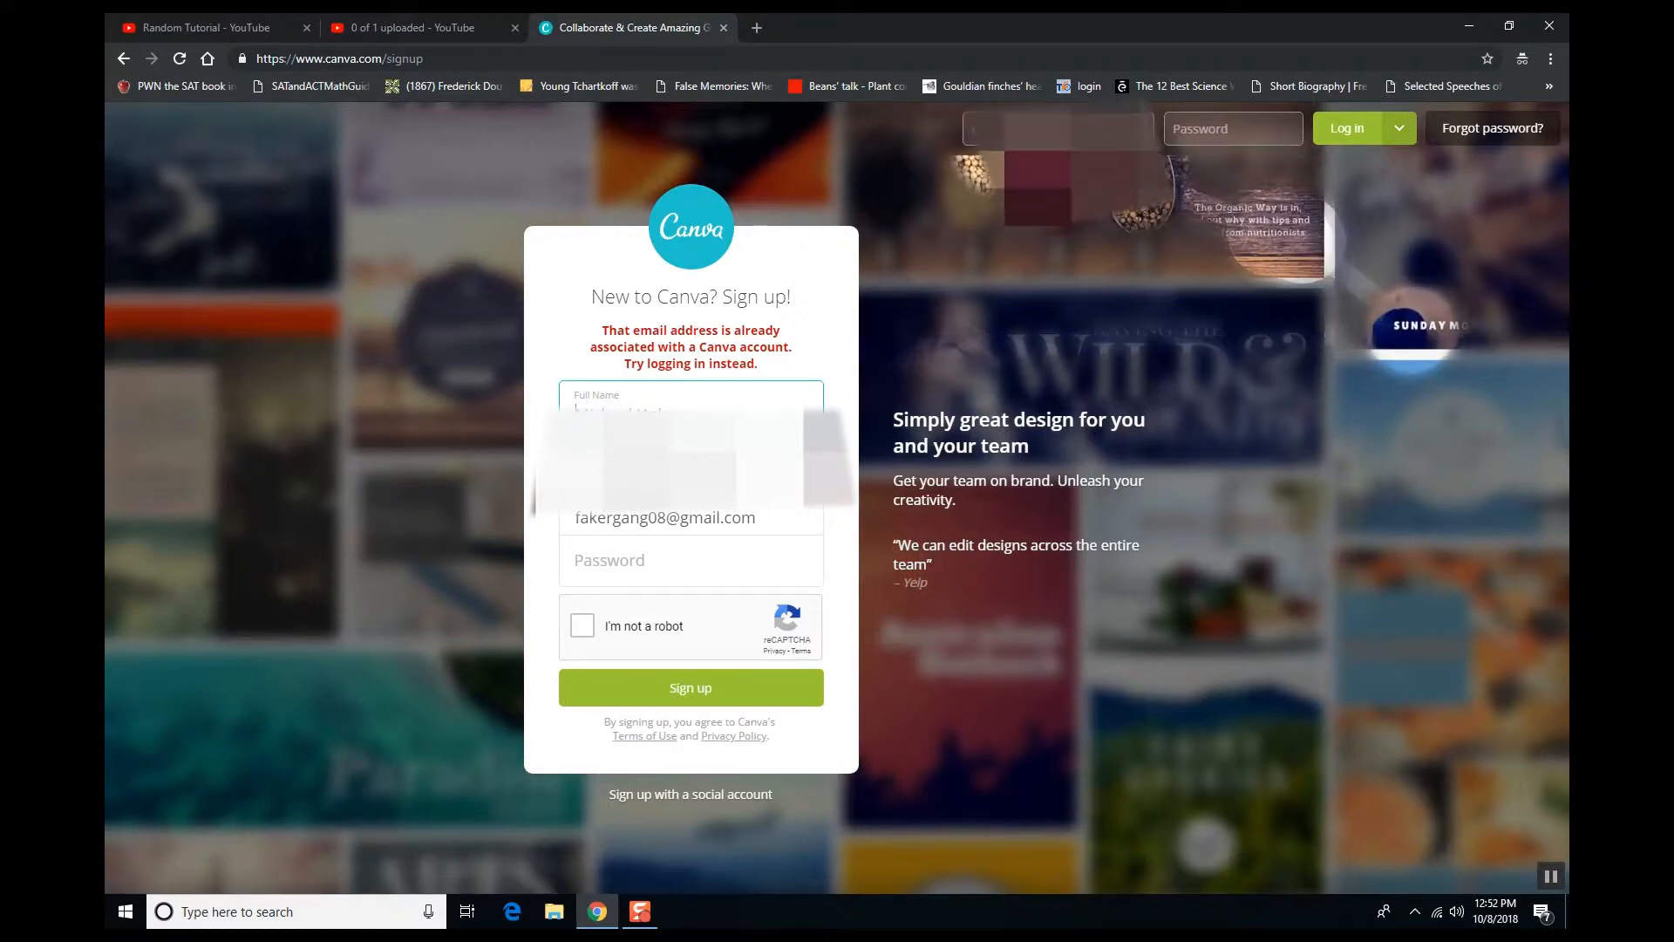
- Log in with the saved email and password, choose custom dimensions, and open a new browser tab
left_click(1039, 130)
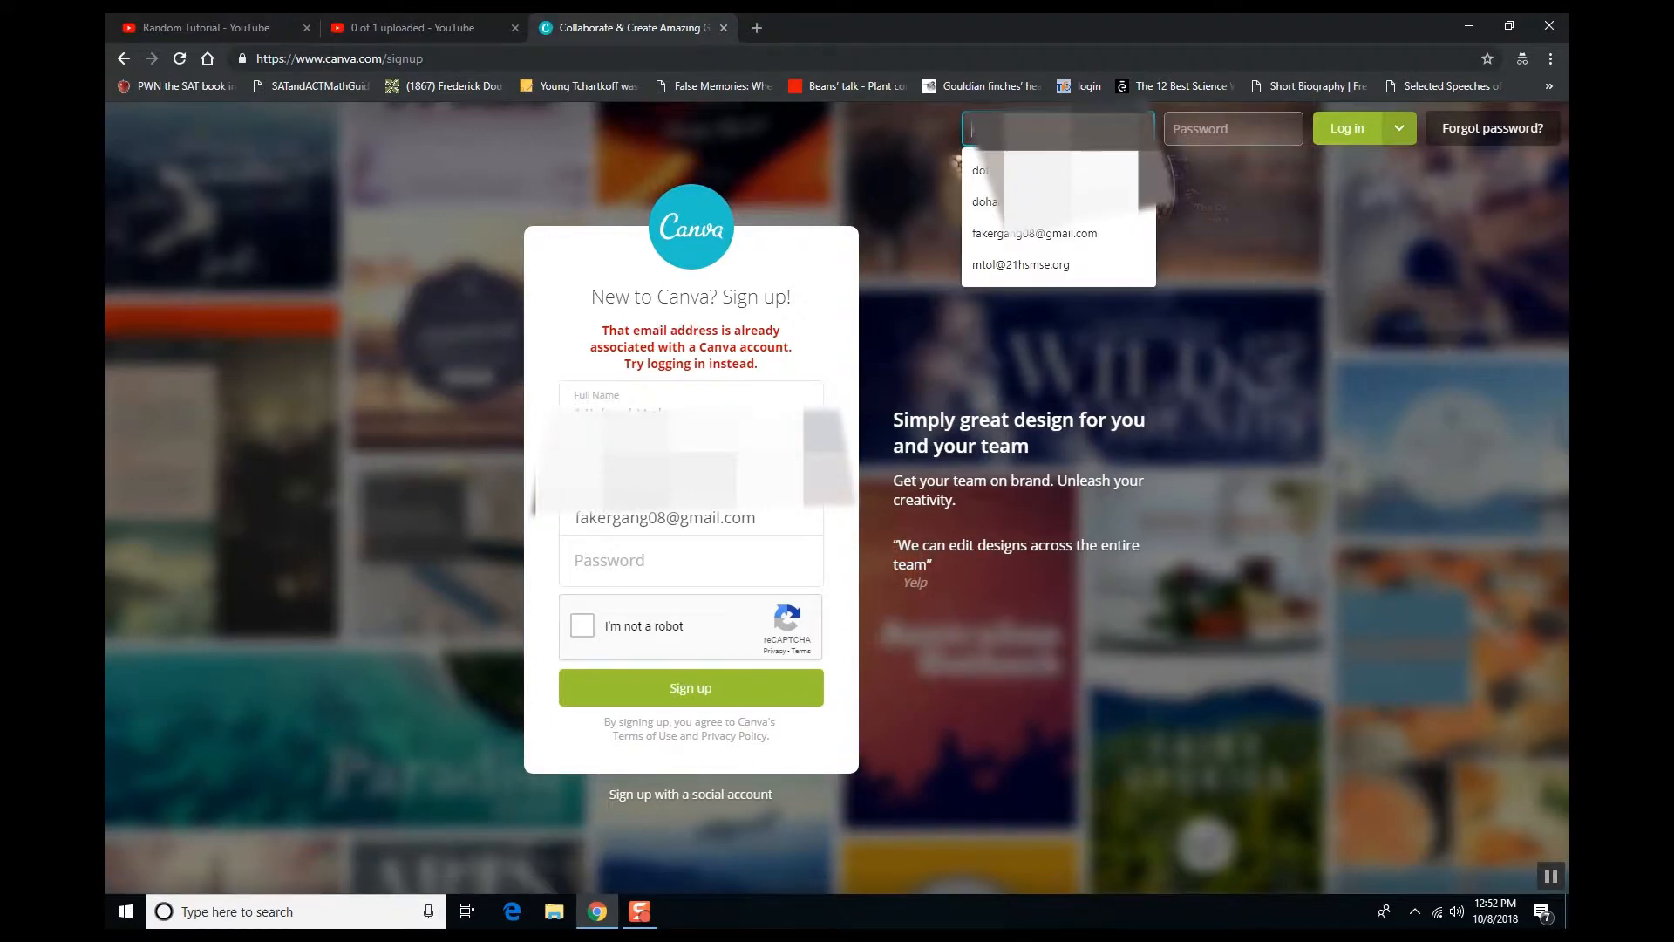
left_click(1018, 235)
left_click(1179, 129)
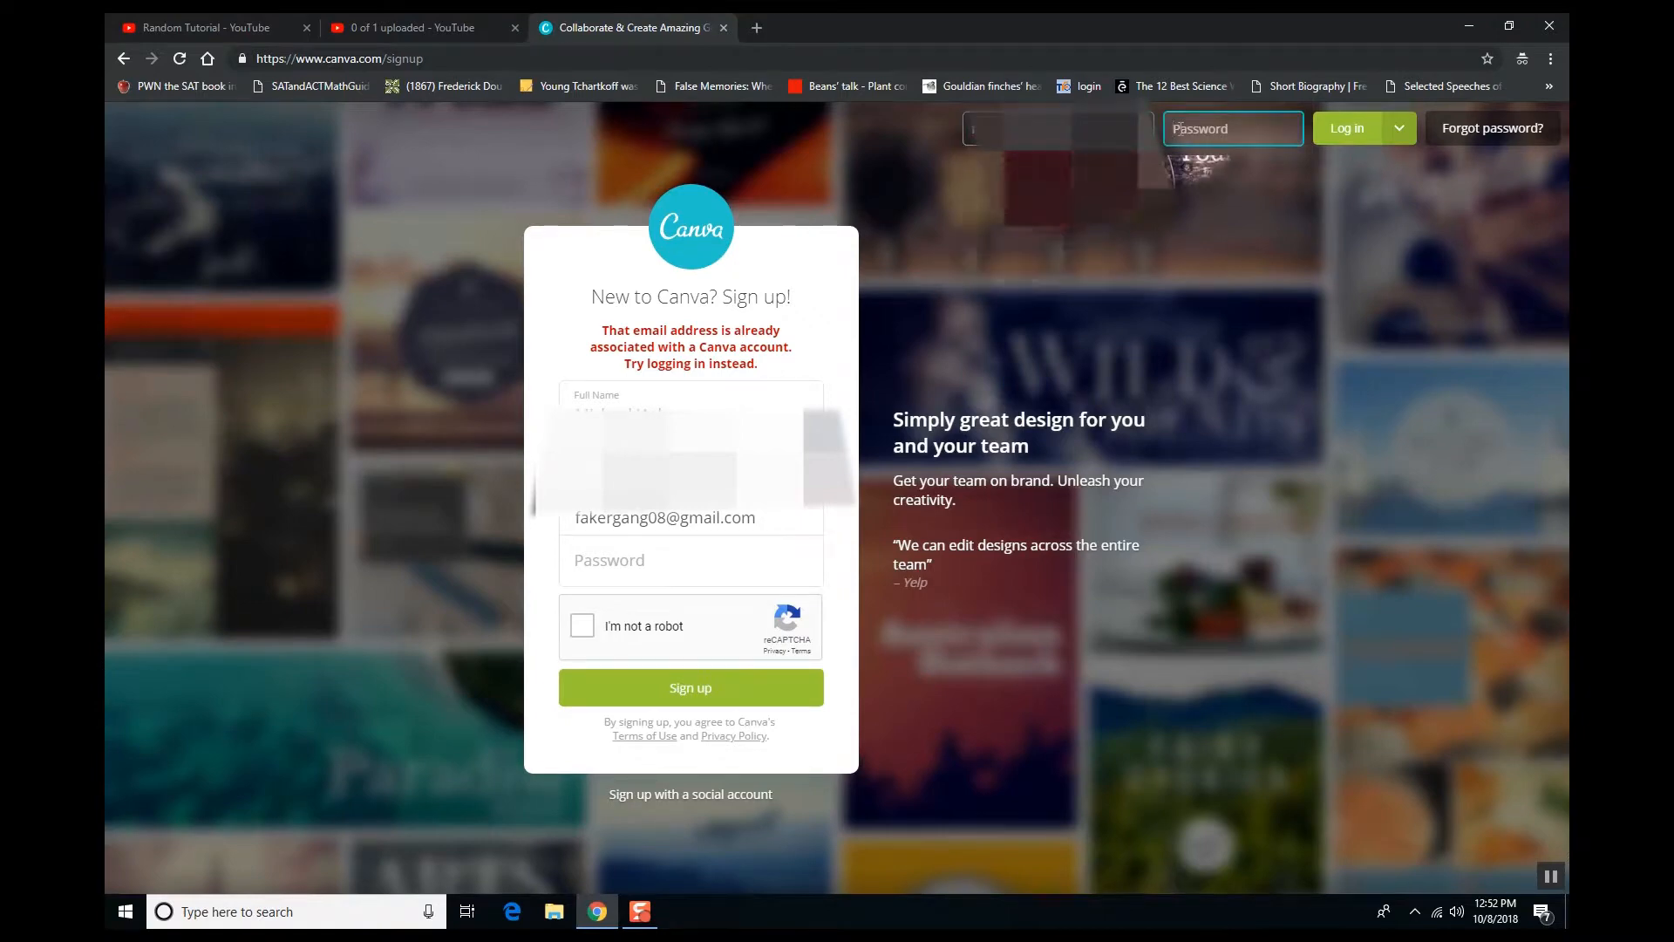
type("*")
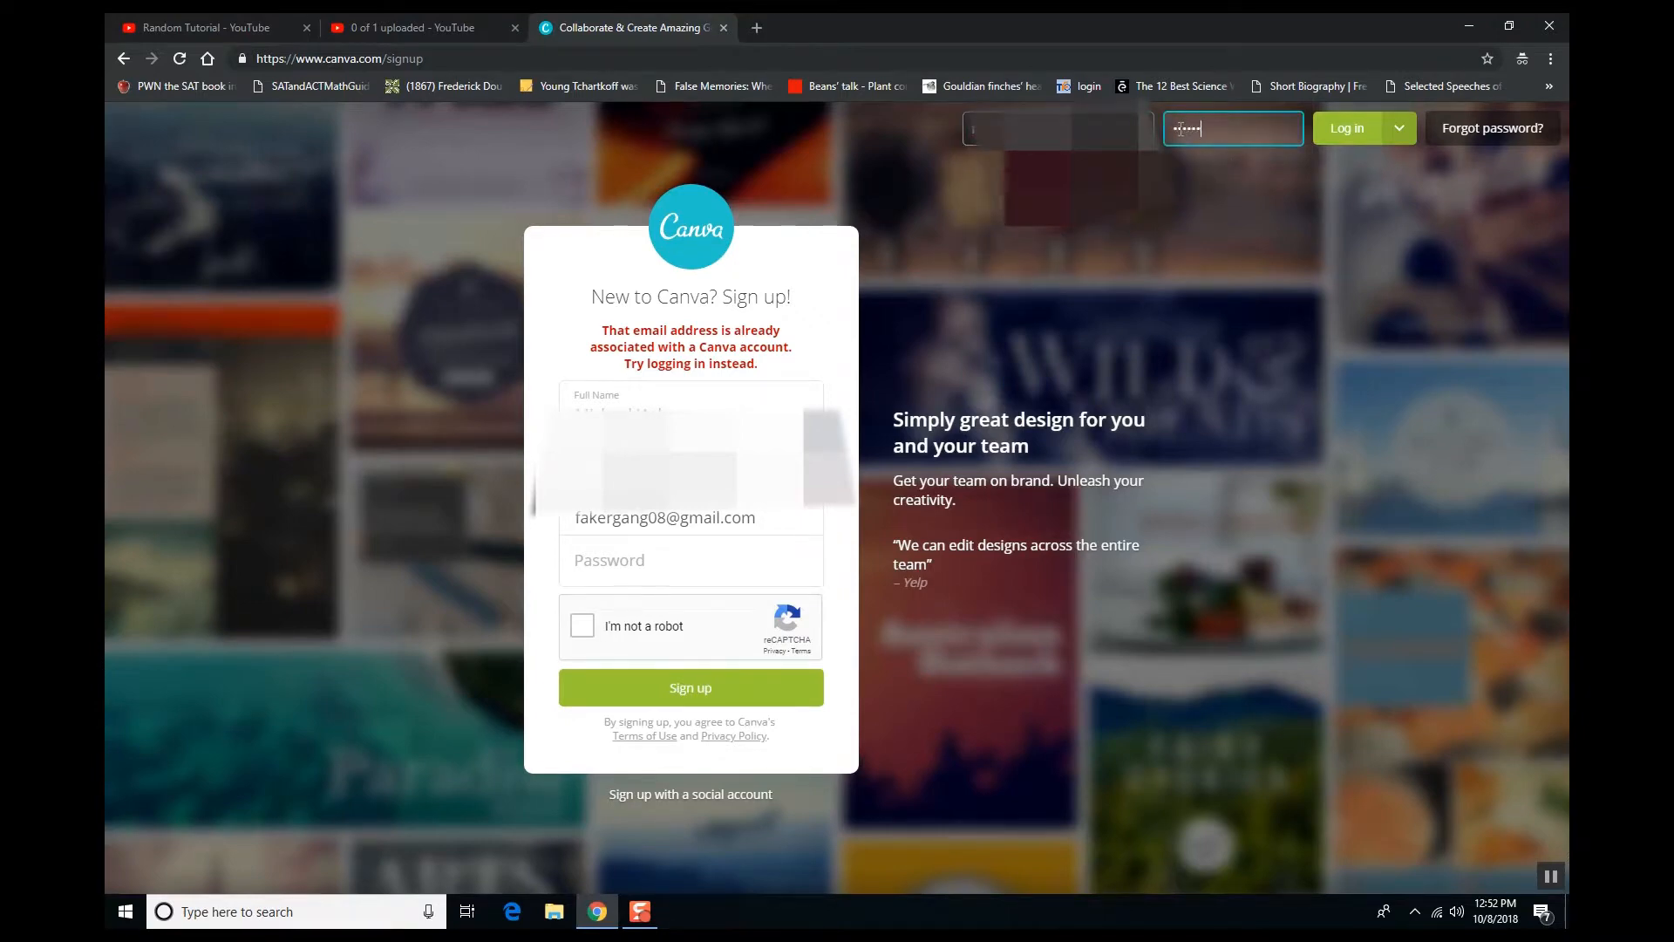
key("Return")
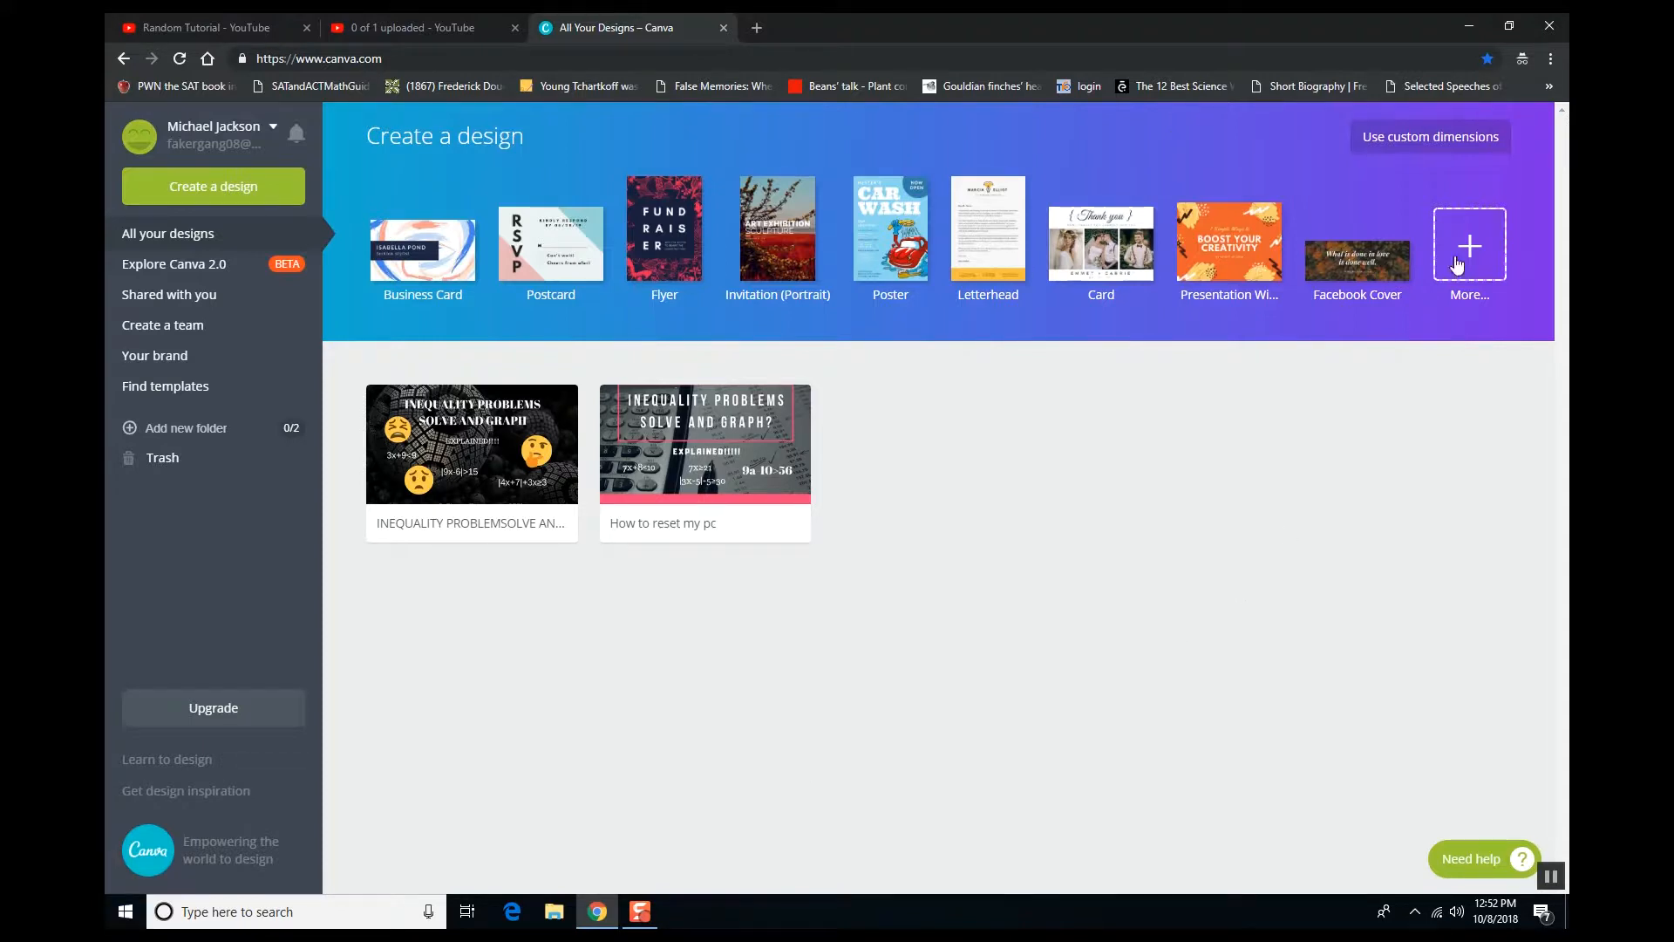
left_click(1426, 148)
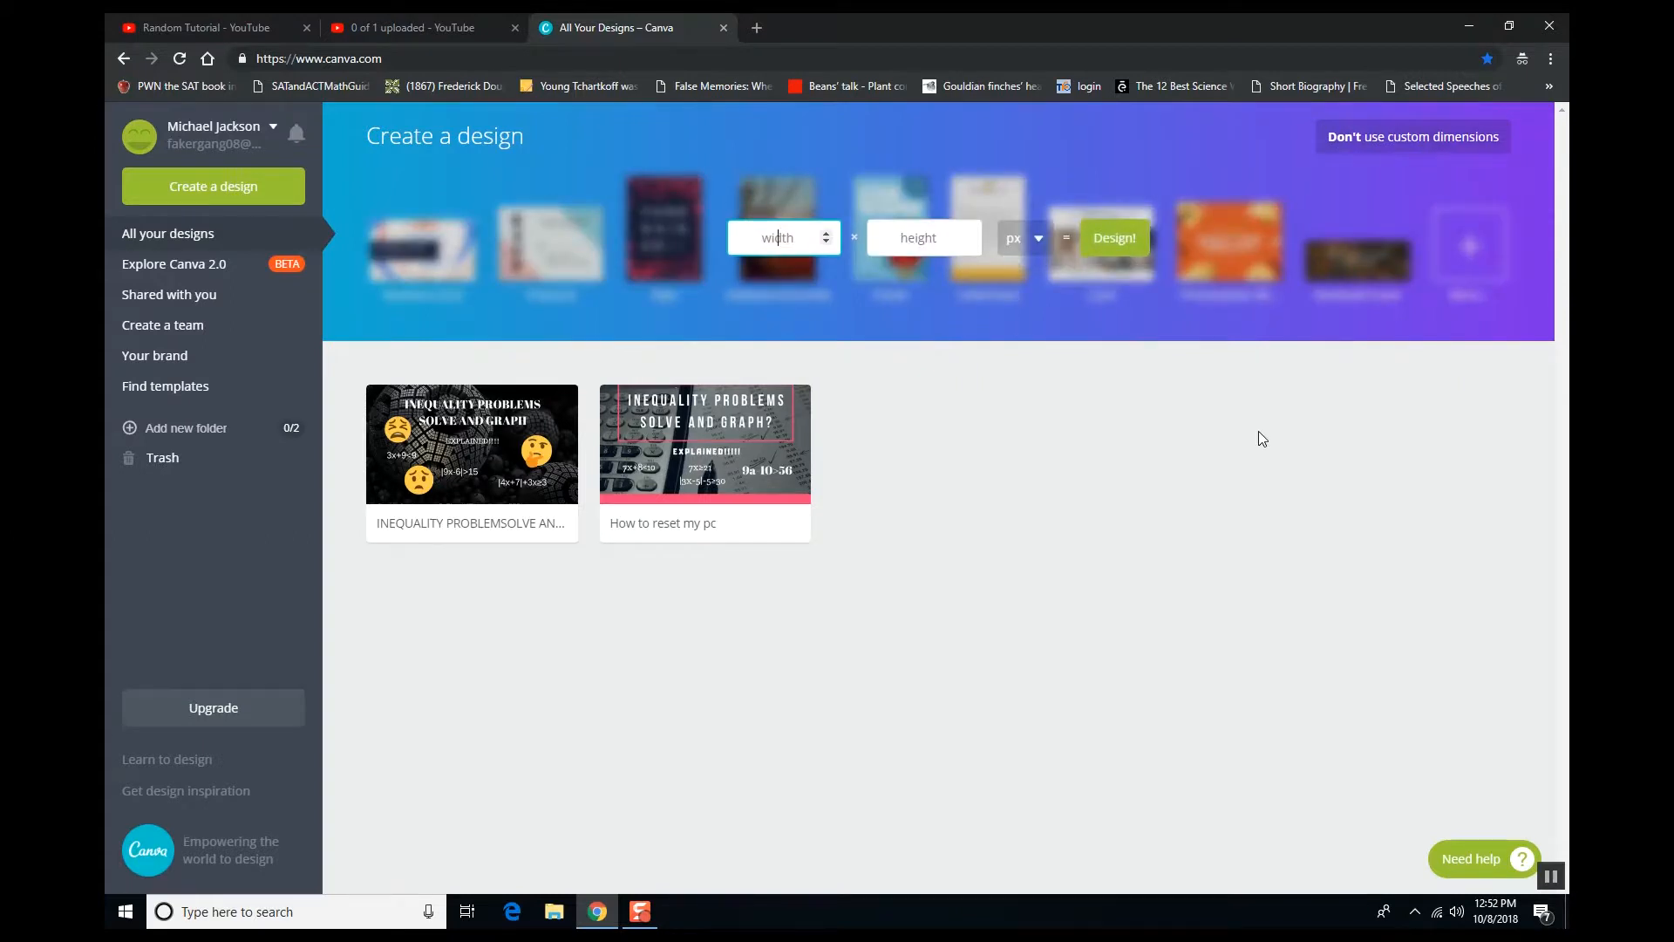
left_click(755, 17)
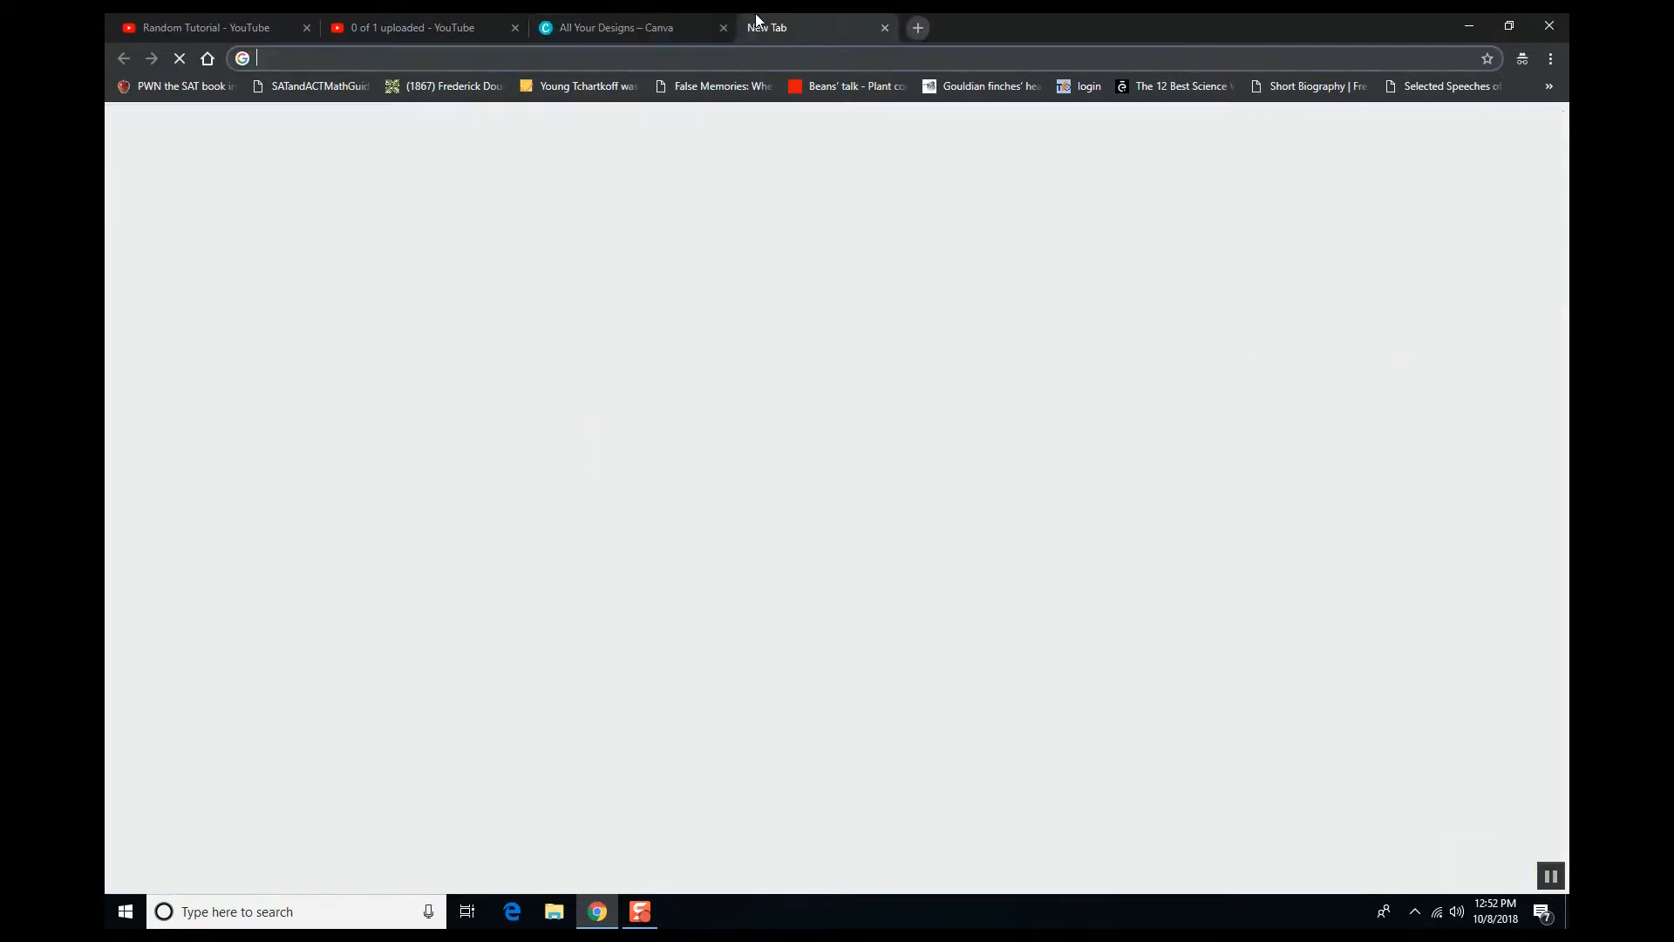
- Search Google for 'youtube thumbnail size', then return to the Canva designs tab
type("thumb")
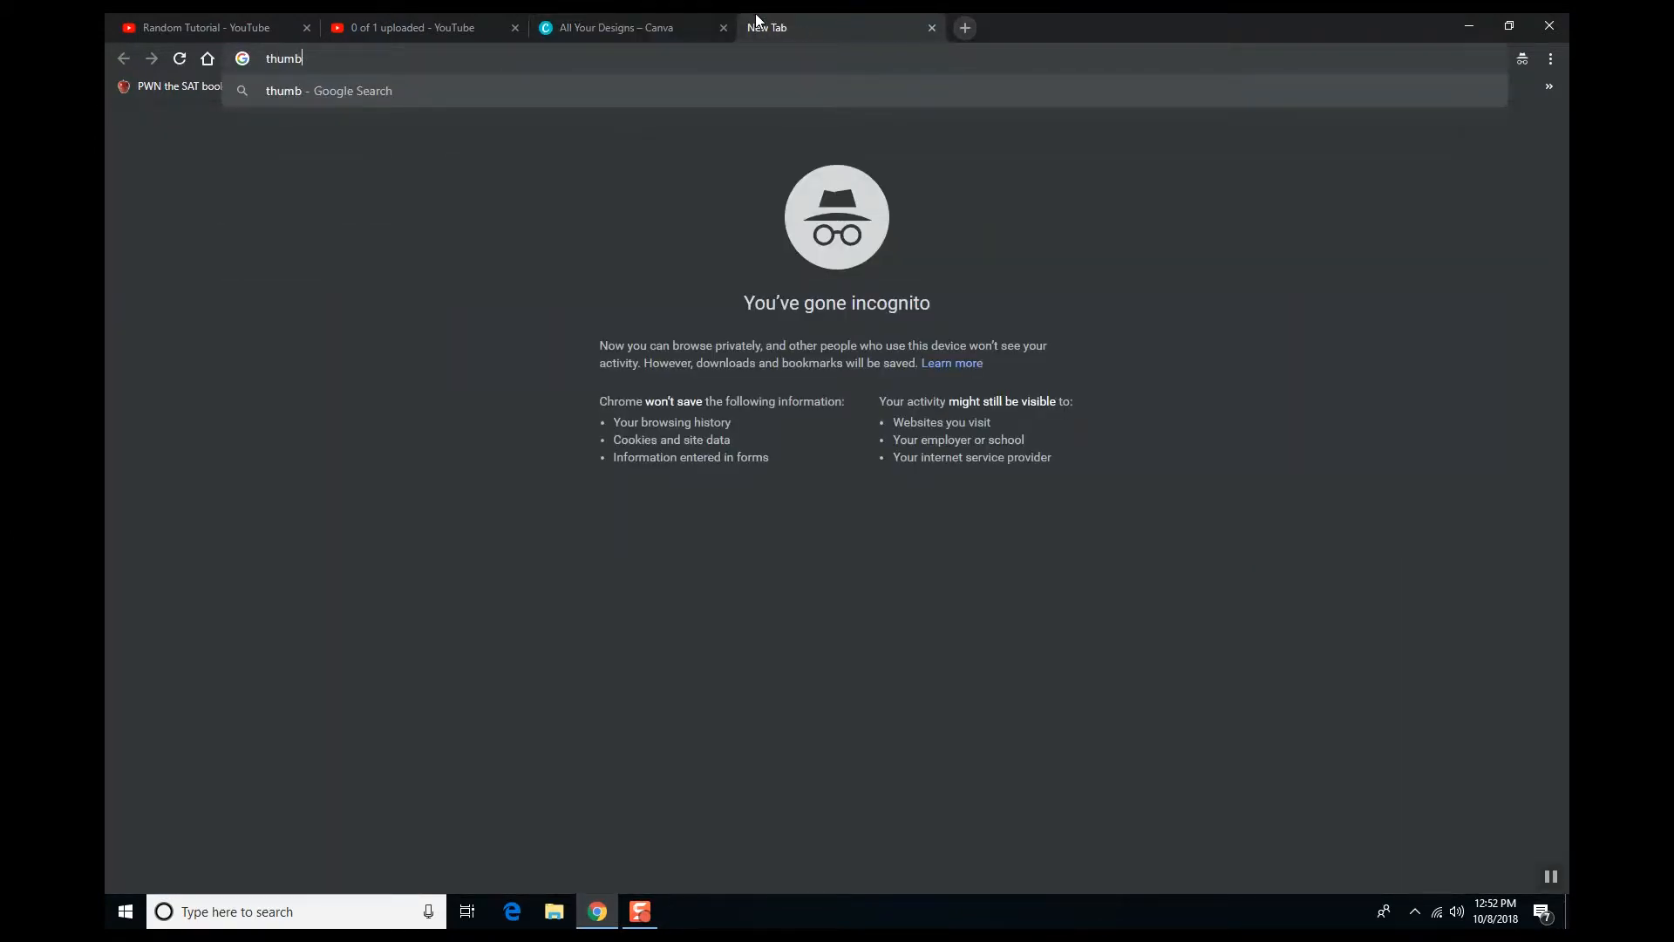
type("na")
key("BackSpace")
key("BackSpace")
key("BackSpace")
key("BackSpace")
key("BackSpace")
key("BackSpace")
key("BackSpace")
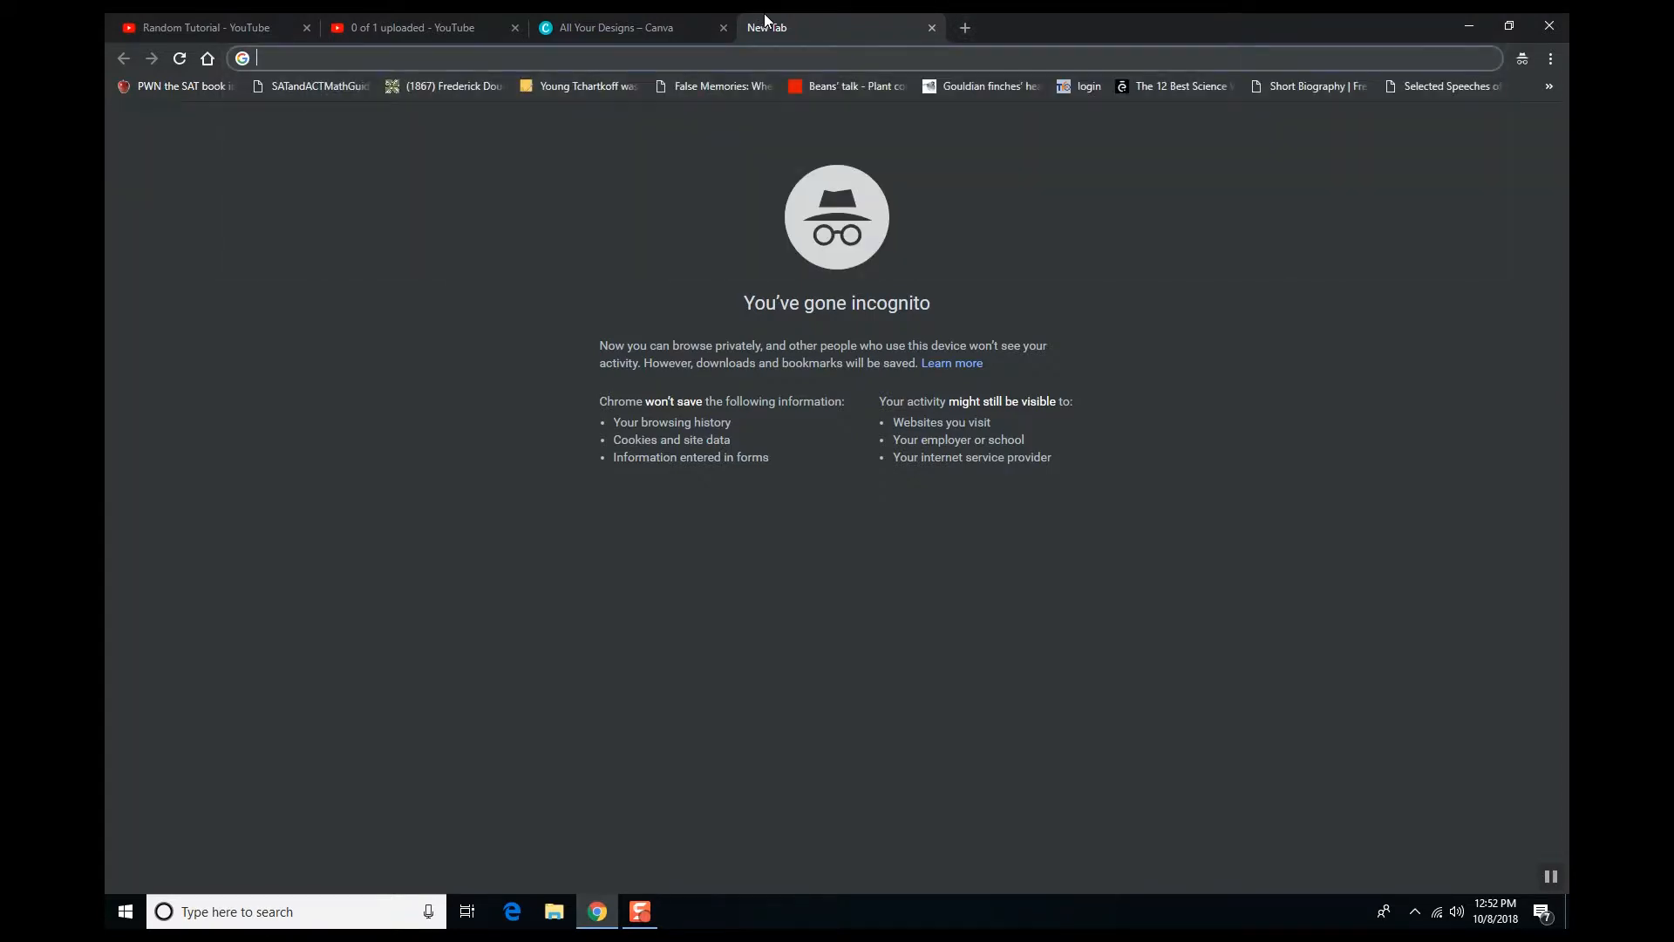
type("youtube thumb")
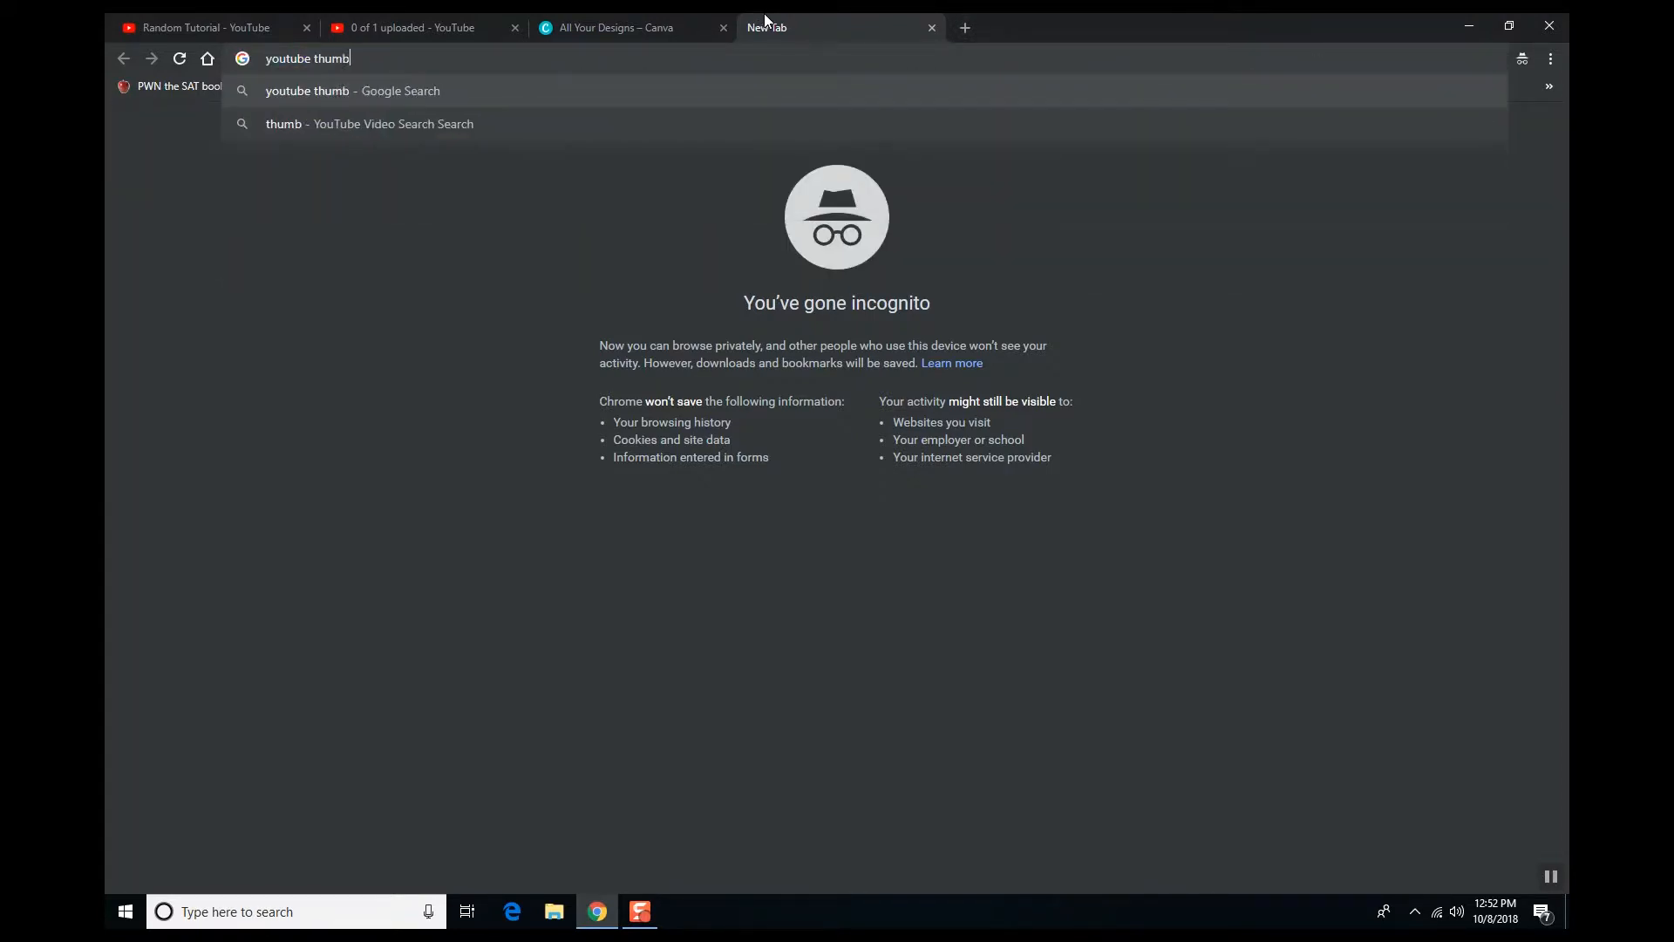
type("nail size")
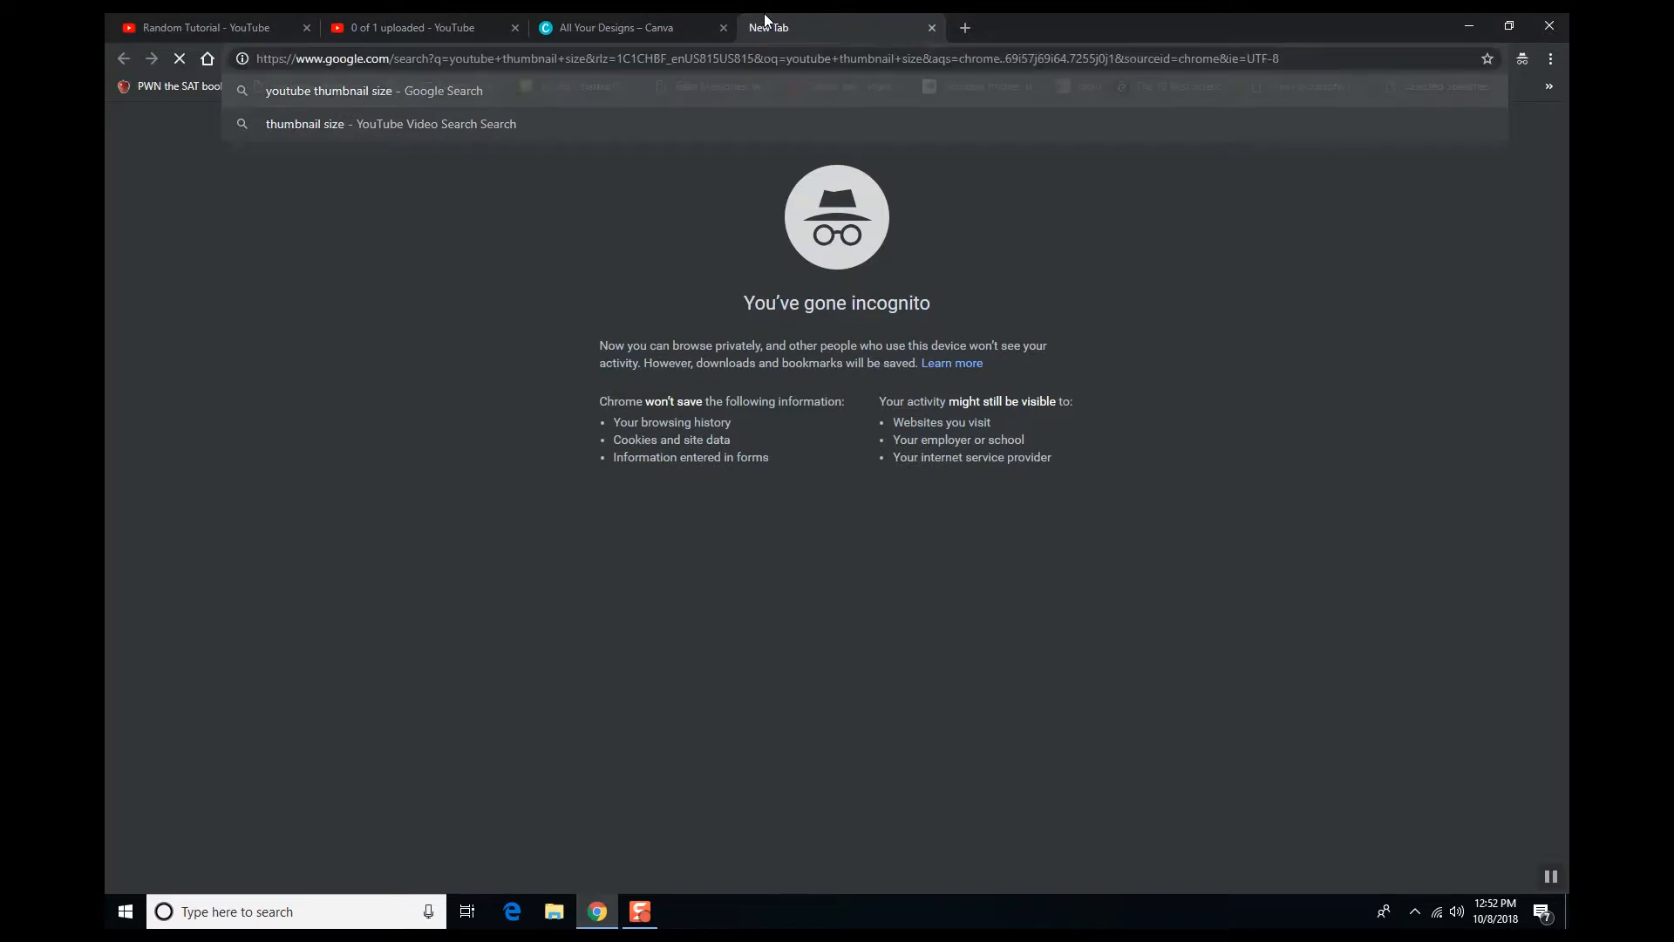
key("Return")
left_click(661, 22)
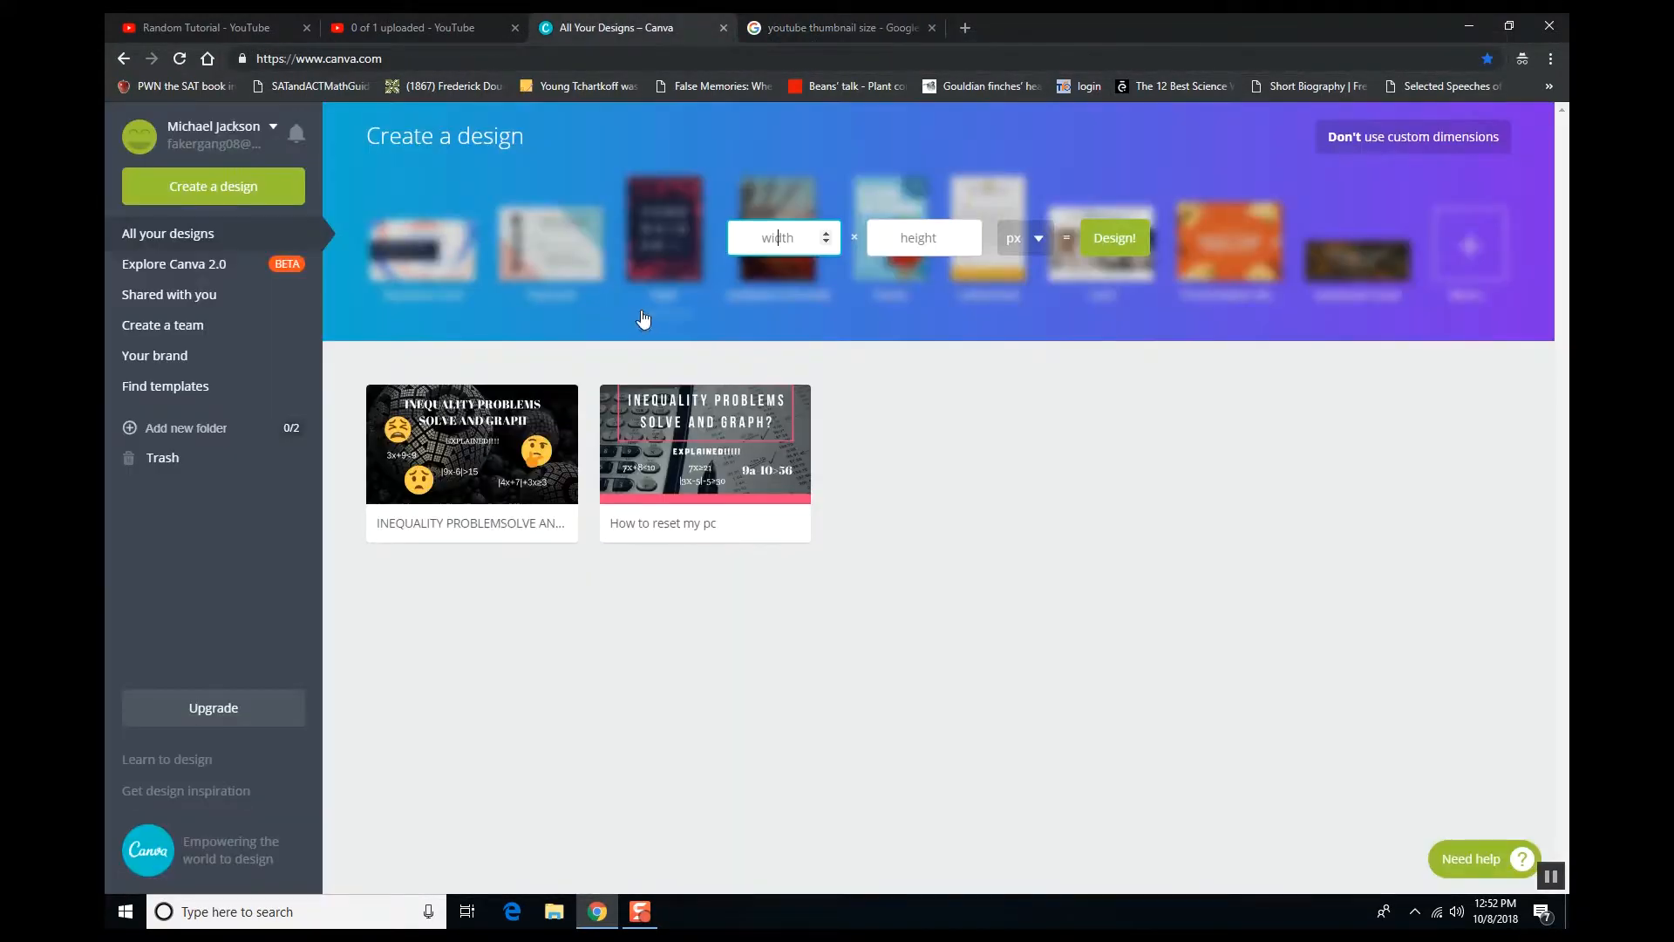
- Create a custom 1280 × 720 px design, checking the size in the search results
type("1280")
left_click(931, 249)
left_click(817, 17)
left_click(679, 17)
type("720")
key("Return")
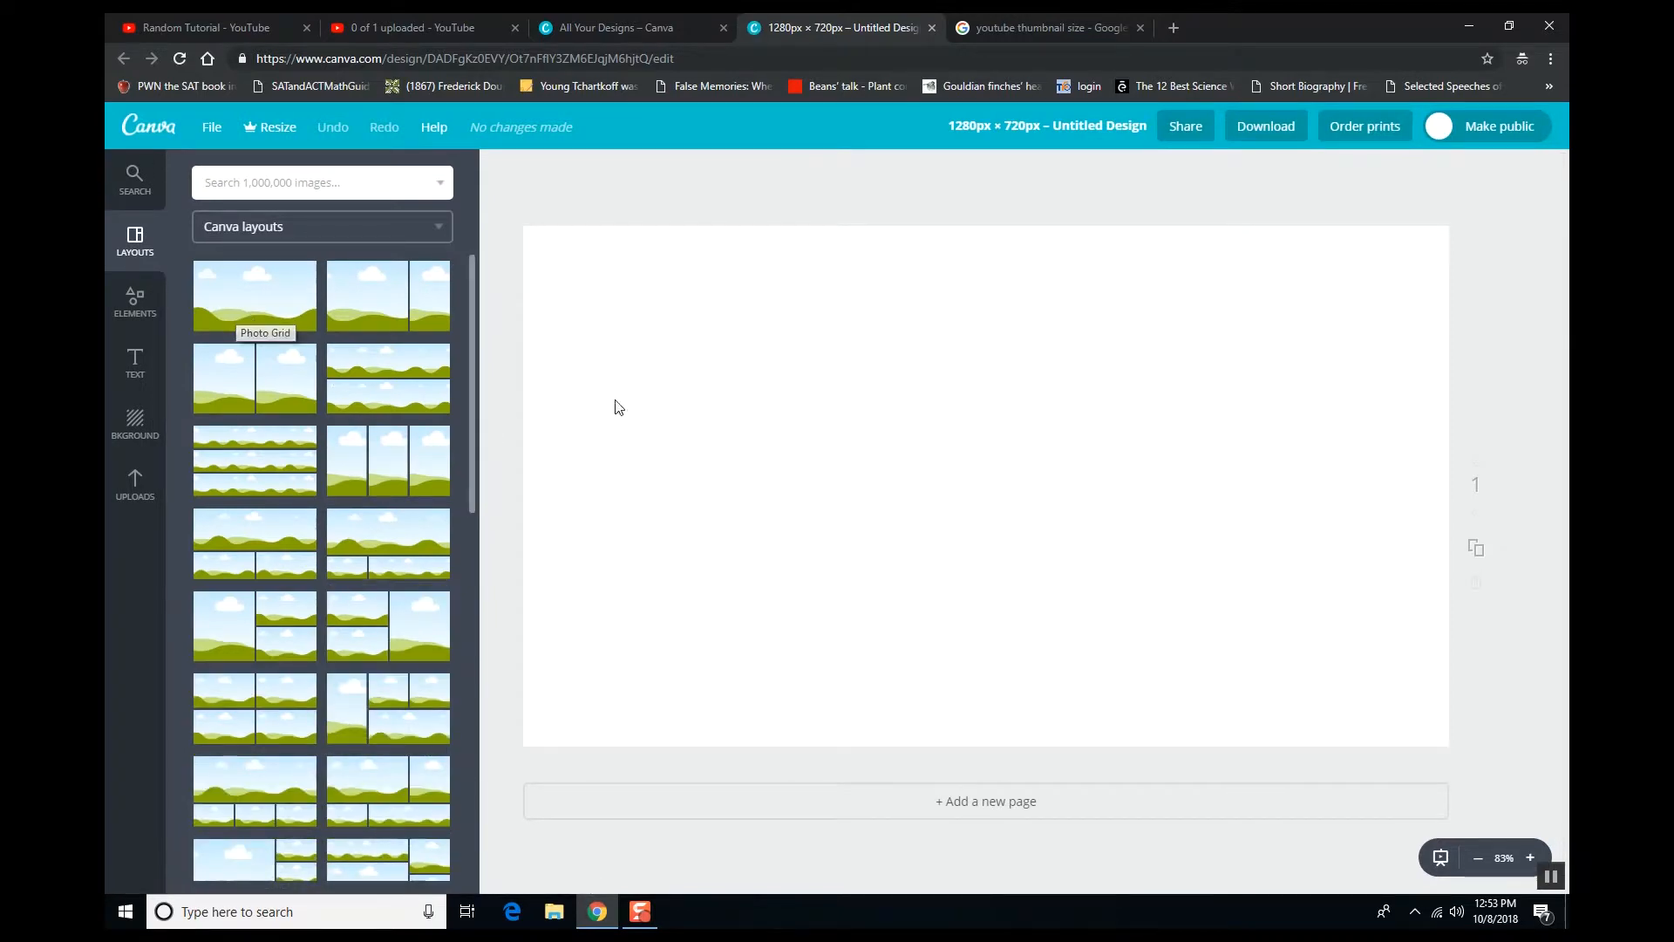
- Scroll through the Layouts panel to browse the available layouts
scroll(340, 566, "down", 5)
scroll(340, 567, "up", 4)
scroll(340, 566, "down", 10)
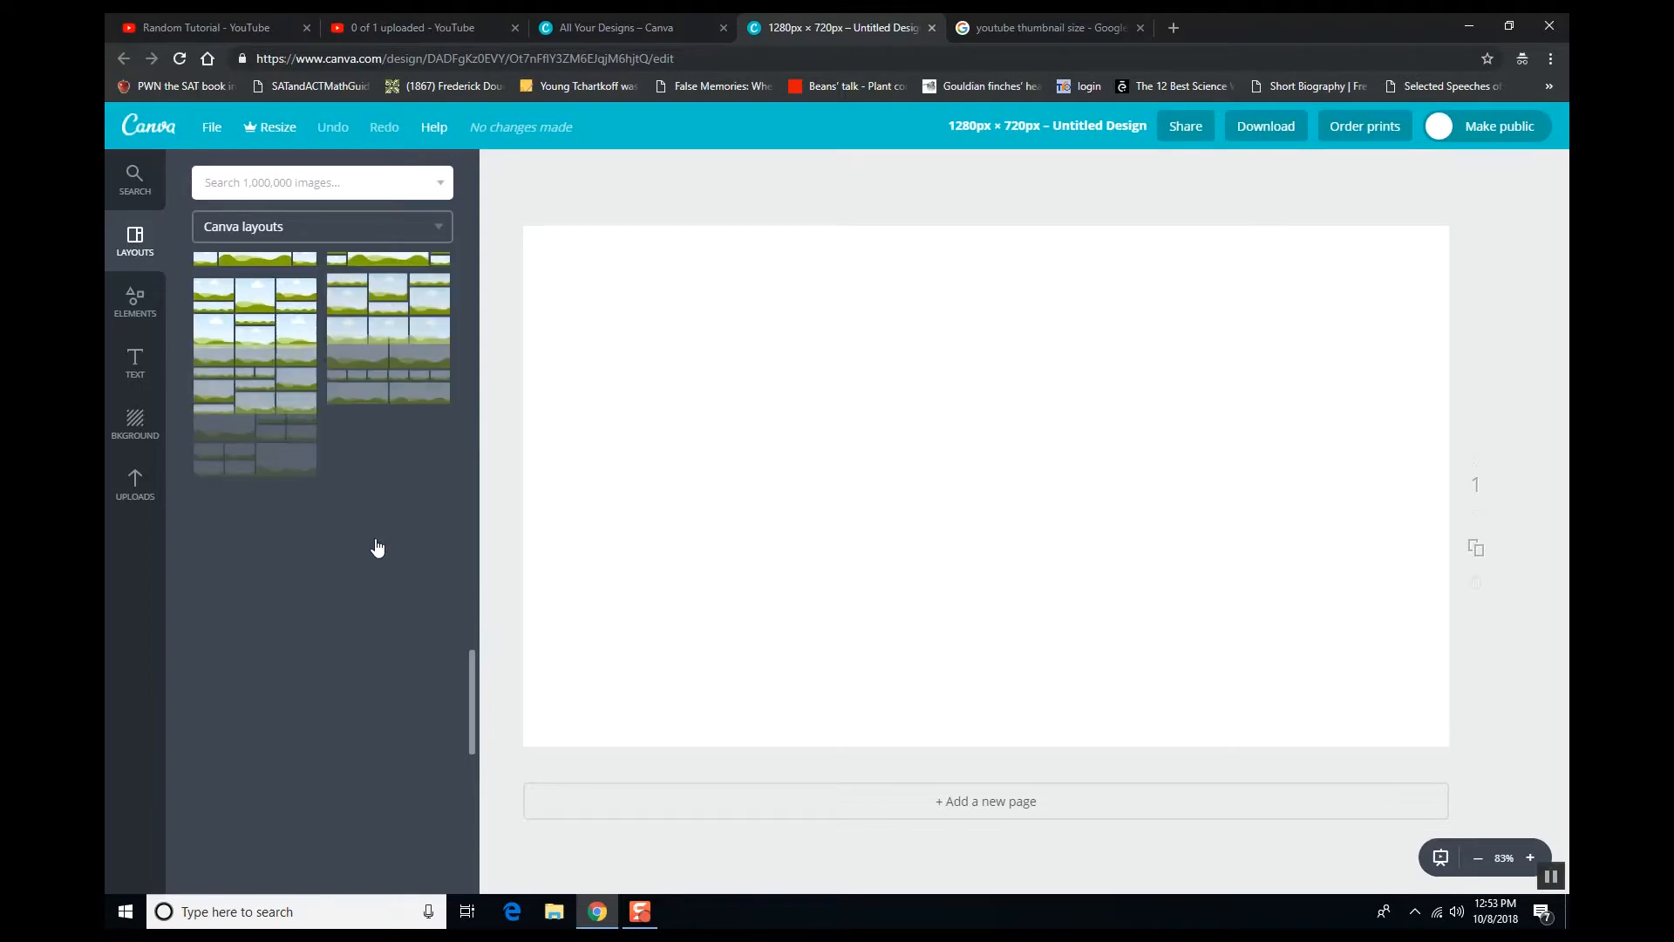
scroll(268, 532, "down", 5)
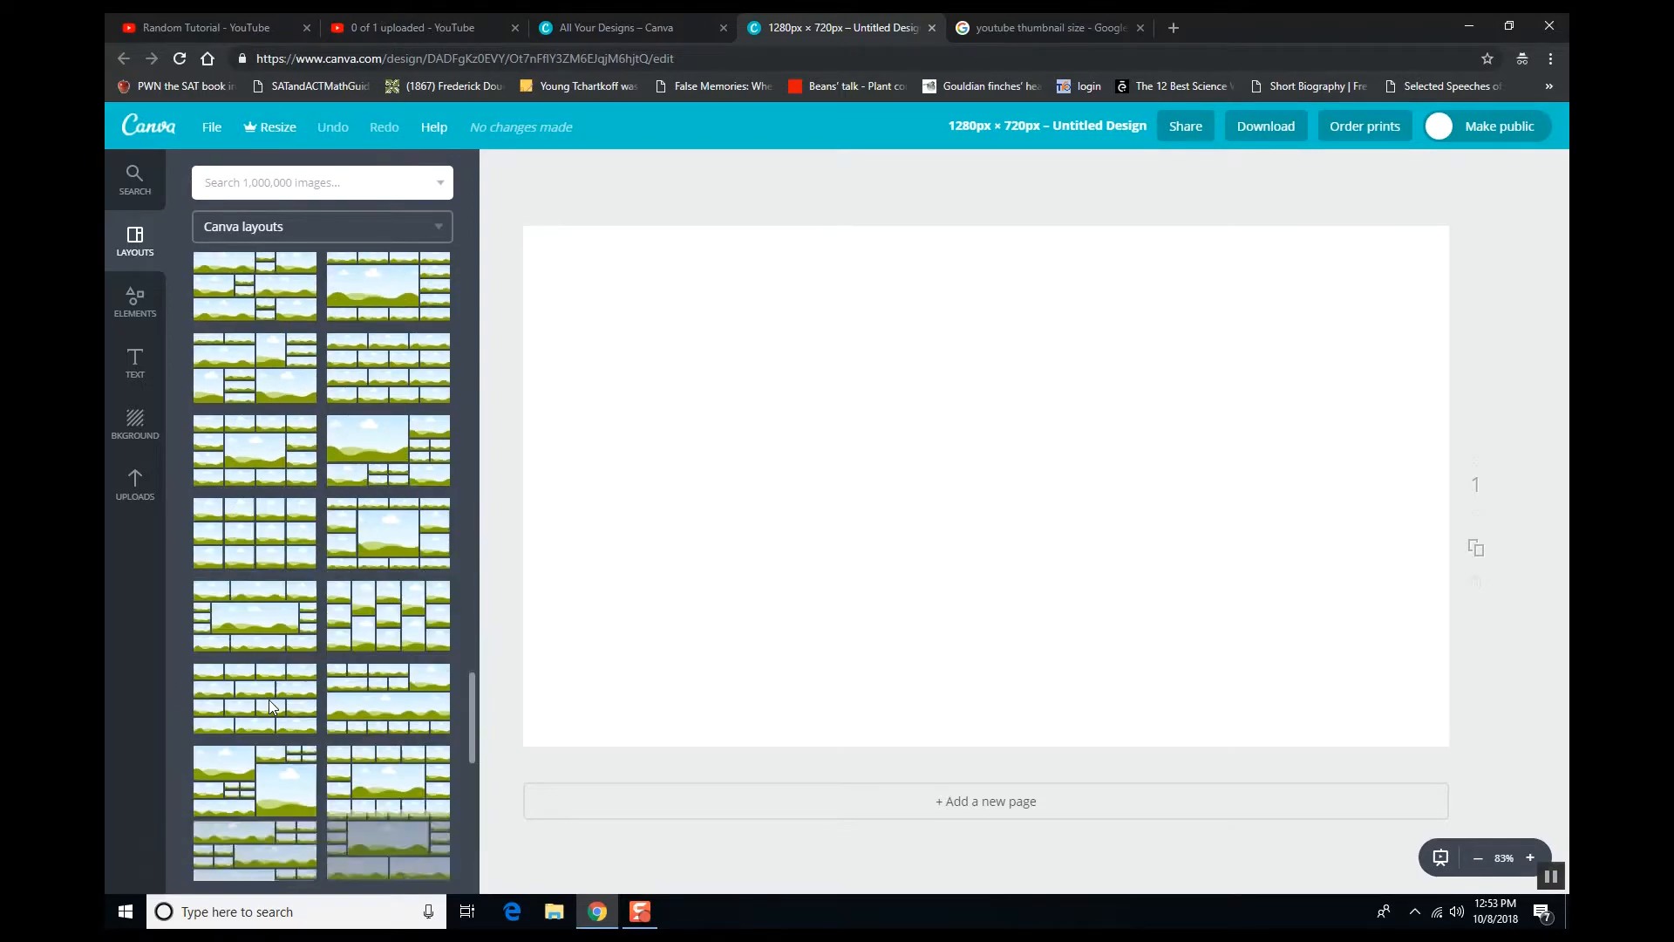
scroll(297, 688, "up", 8)
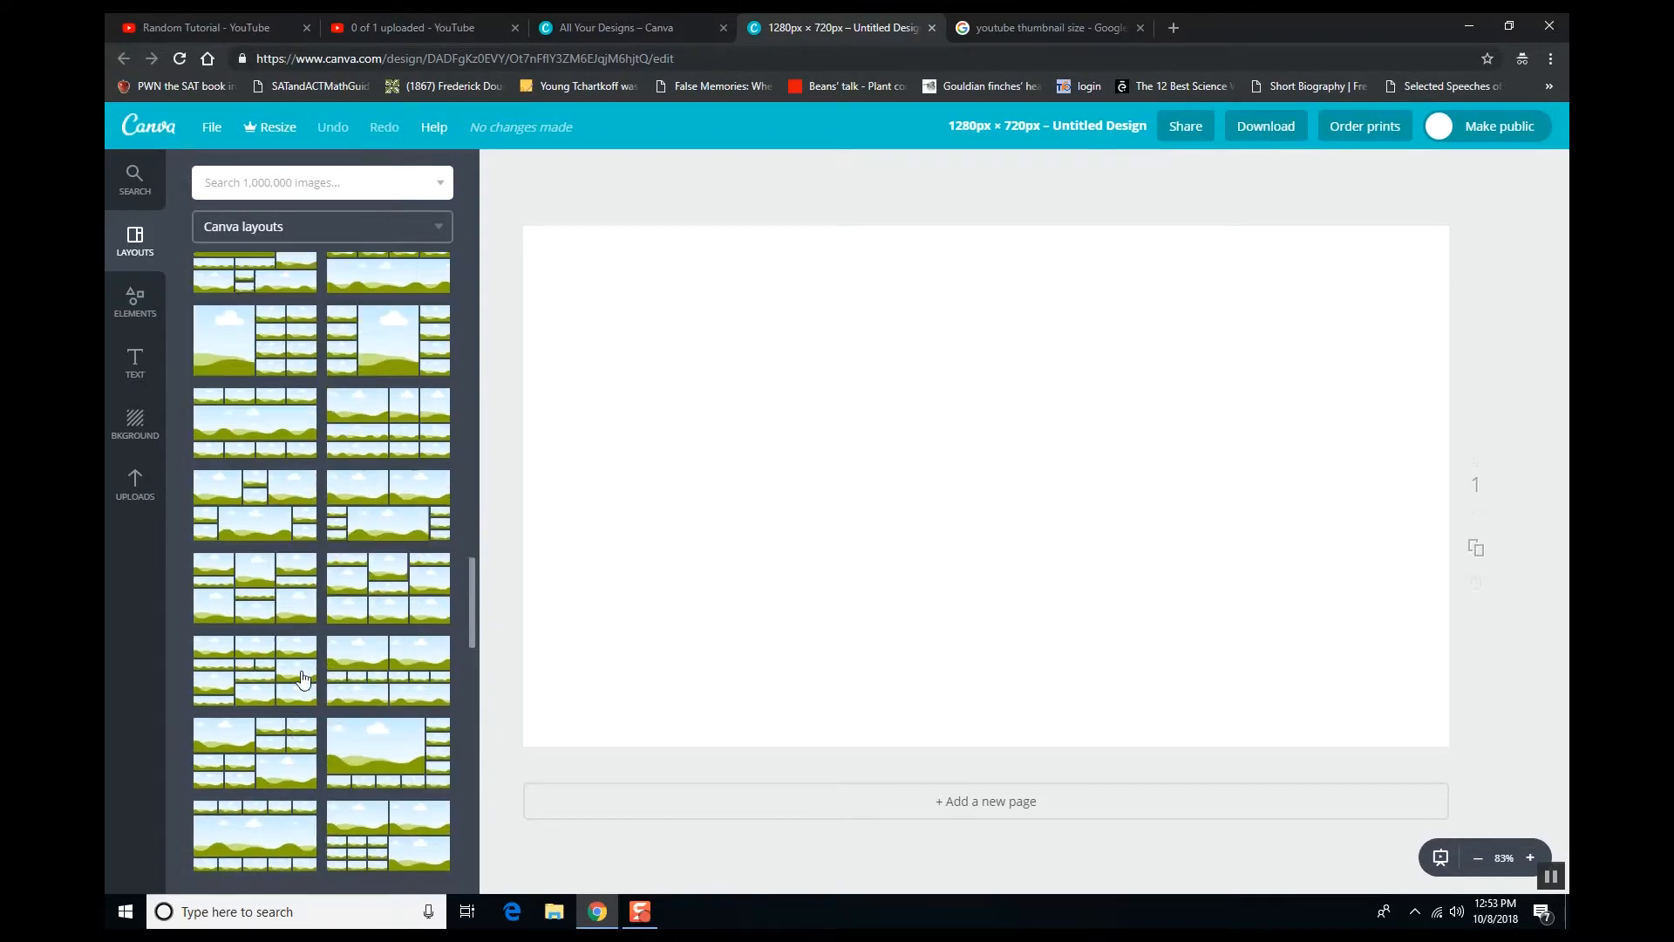
scroll(304, 668, "up", 6)
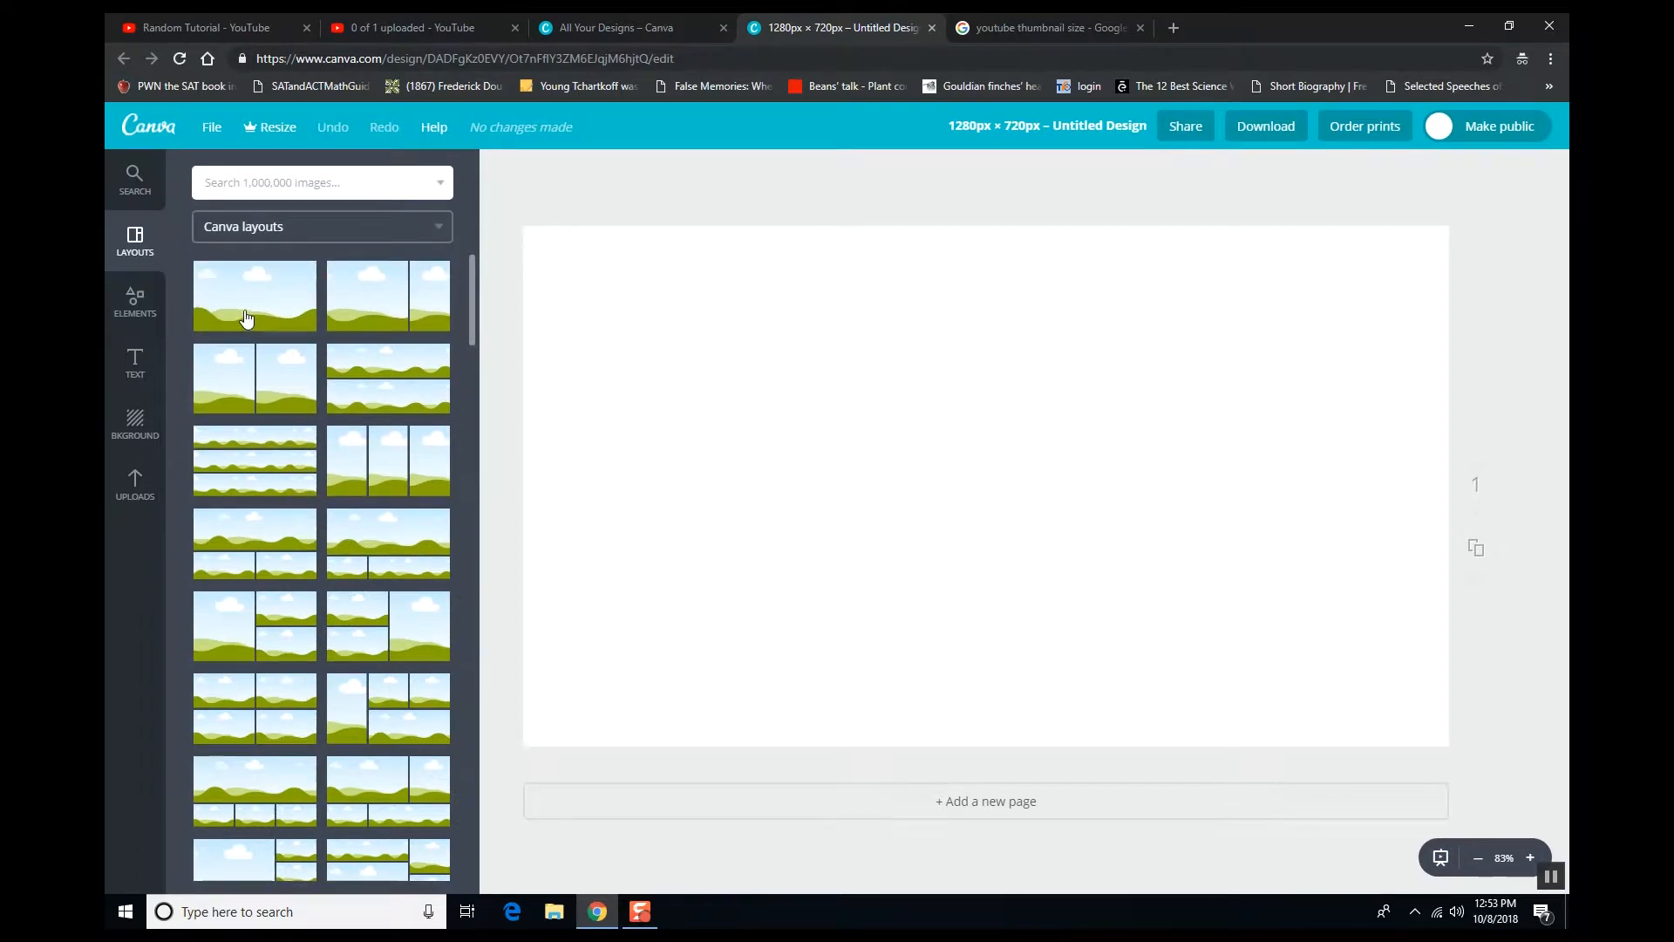
- Apply the sky-and-hills layout, then cover the page with the free forest-path photo
left_click(247, 319)
left_click(122, 299)
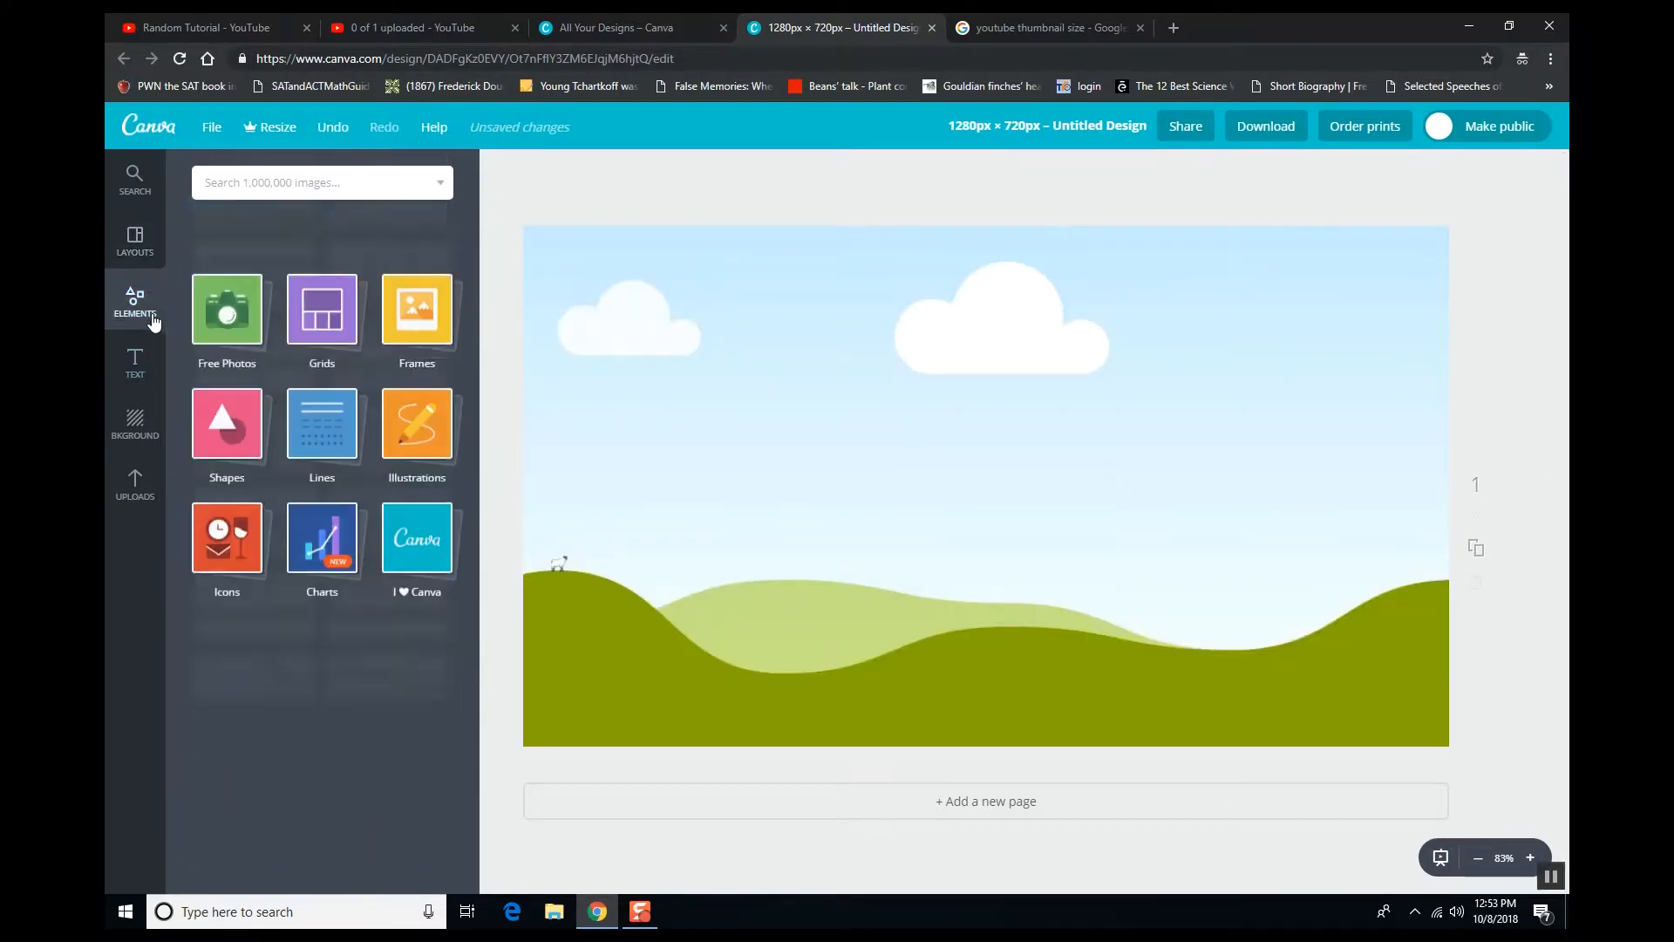
left_click(227, 262)
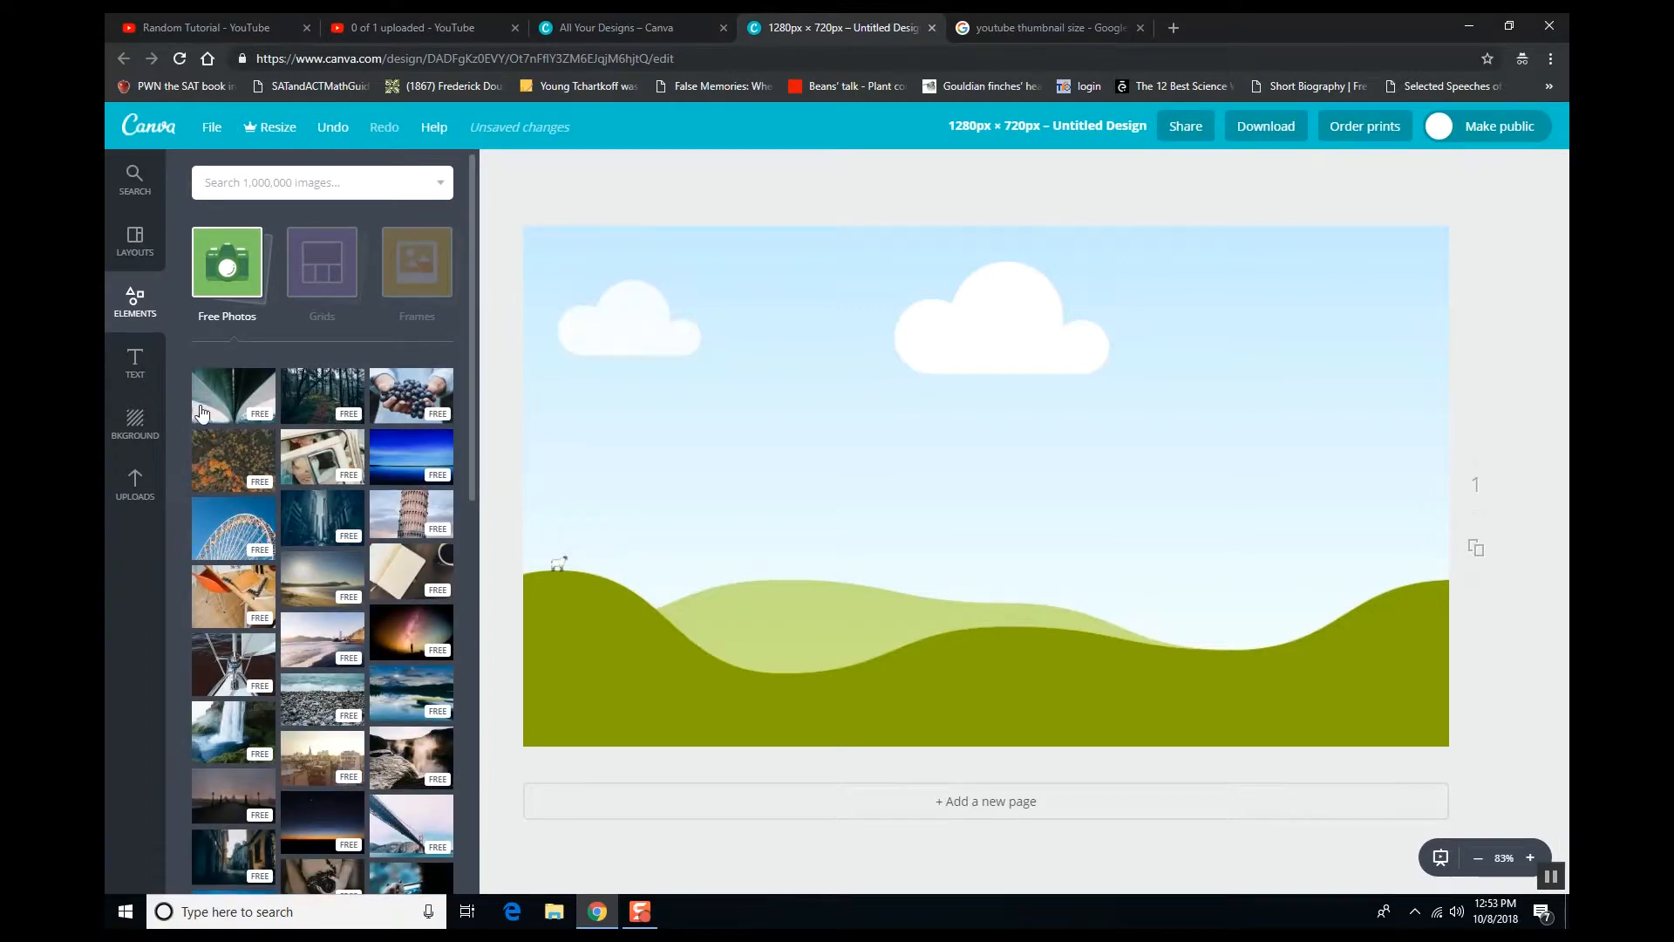
left_click_drag(330, 401, 818, 455)
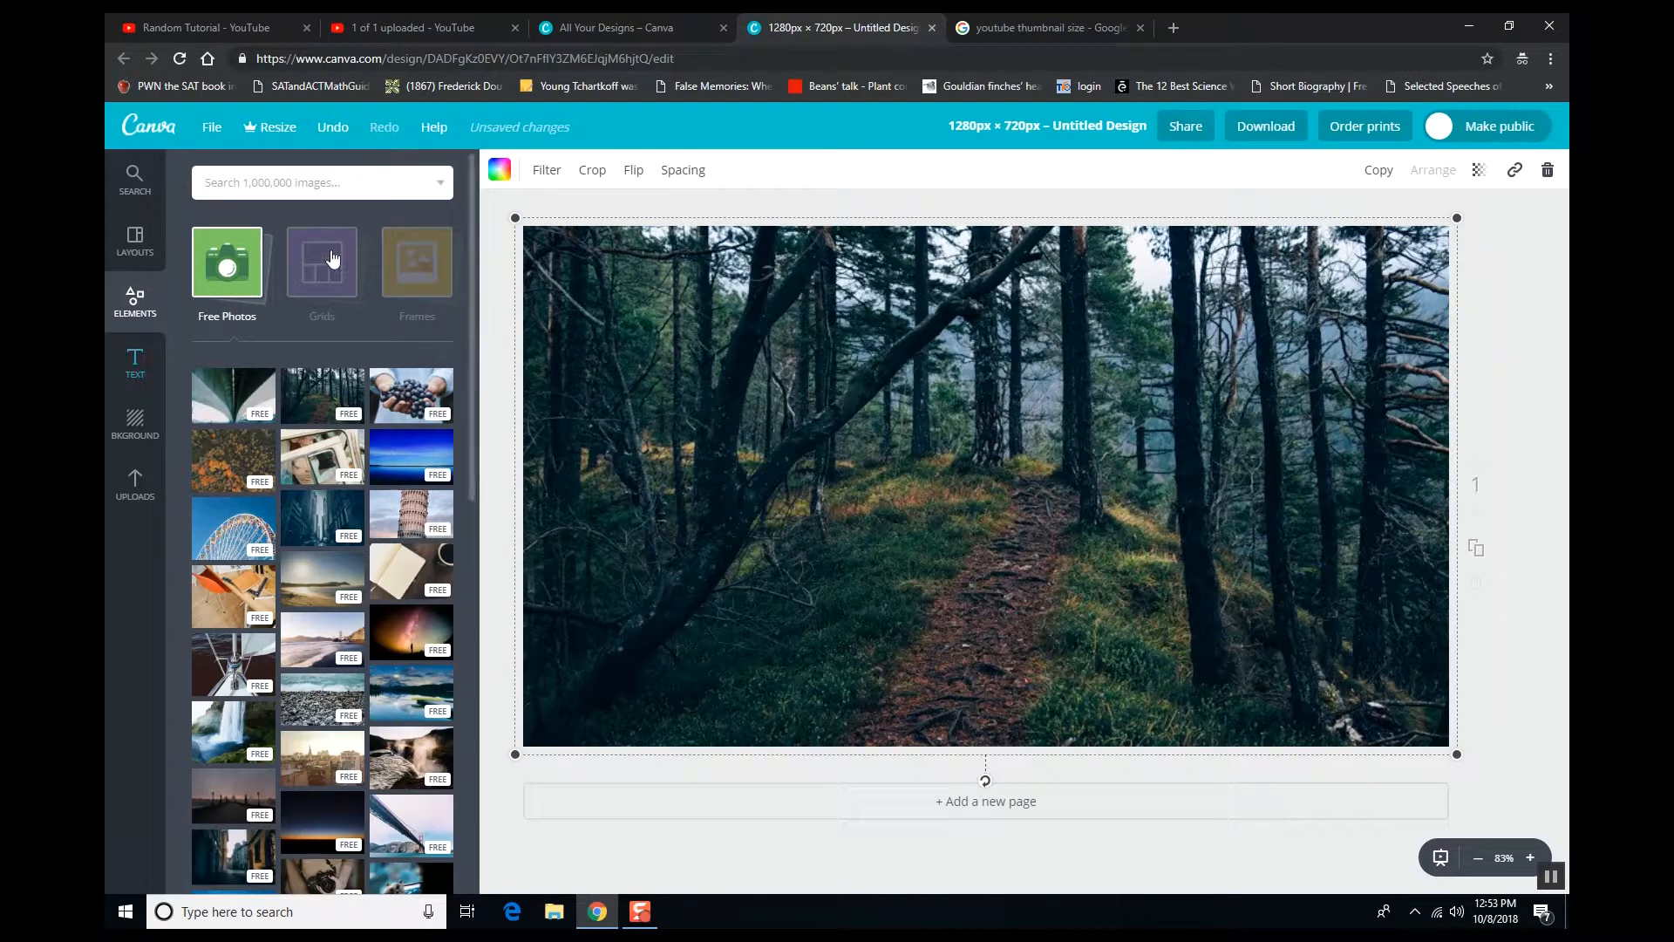
left_click(264, 281)
- Add a circle shape, shrink it into the top-left corner, and give it a yellow outline
left_click(417, 261)
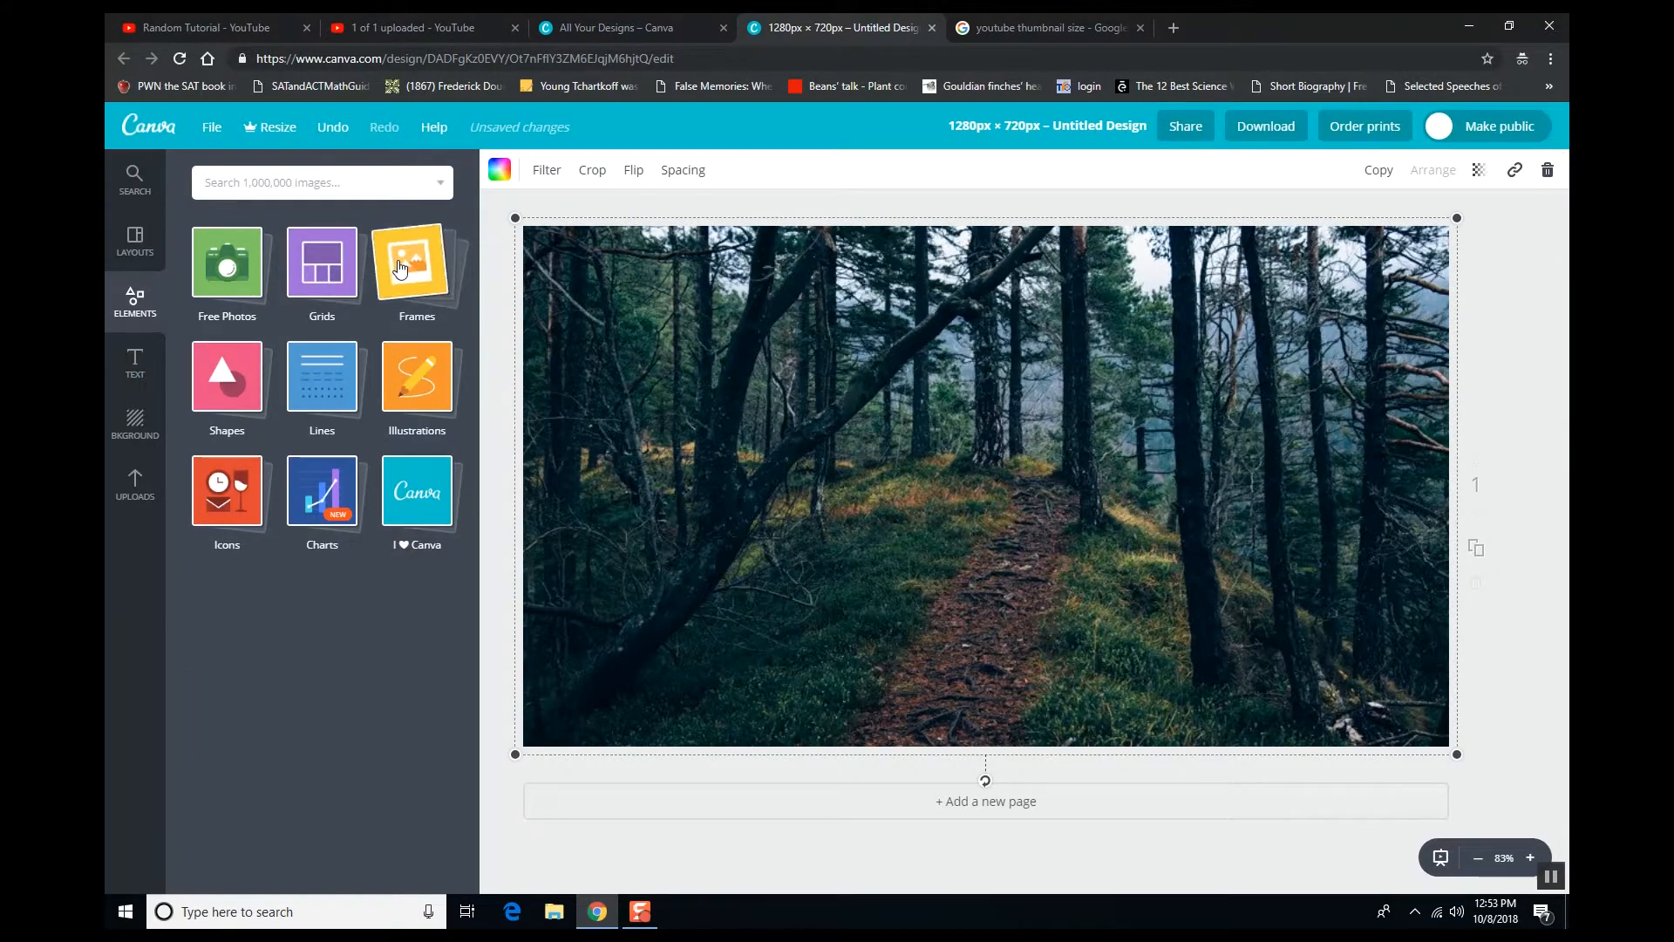
scroll(307, 729, "down", 12)
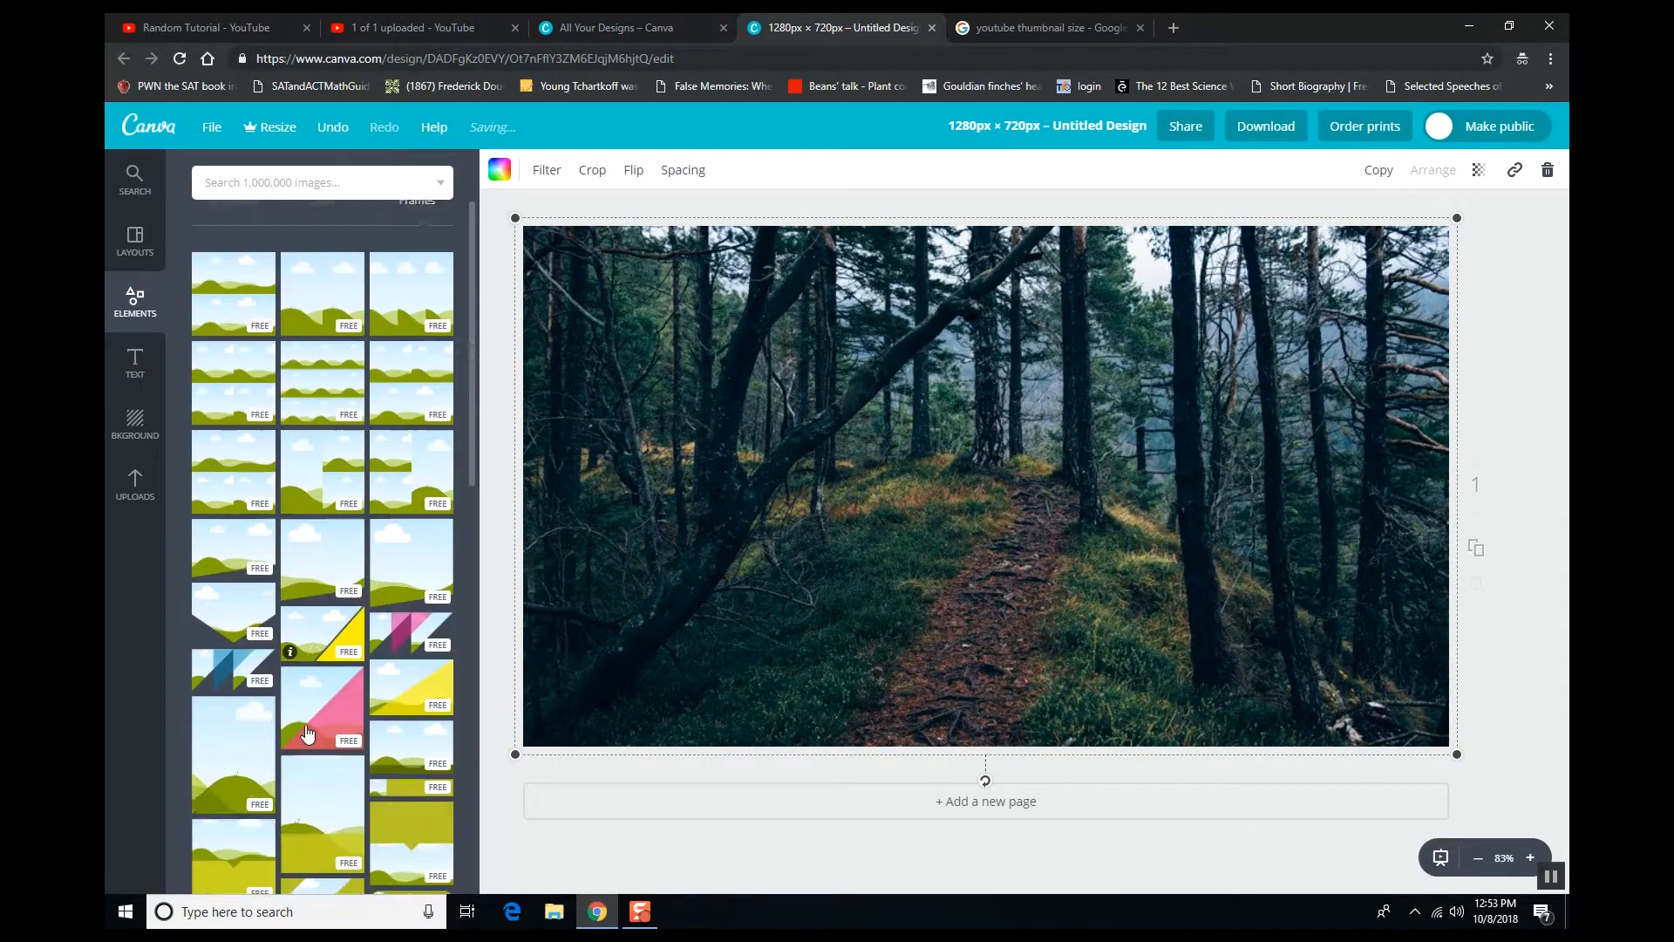
scroll(234, 741, "up", 15)
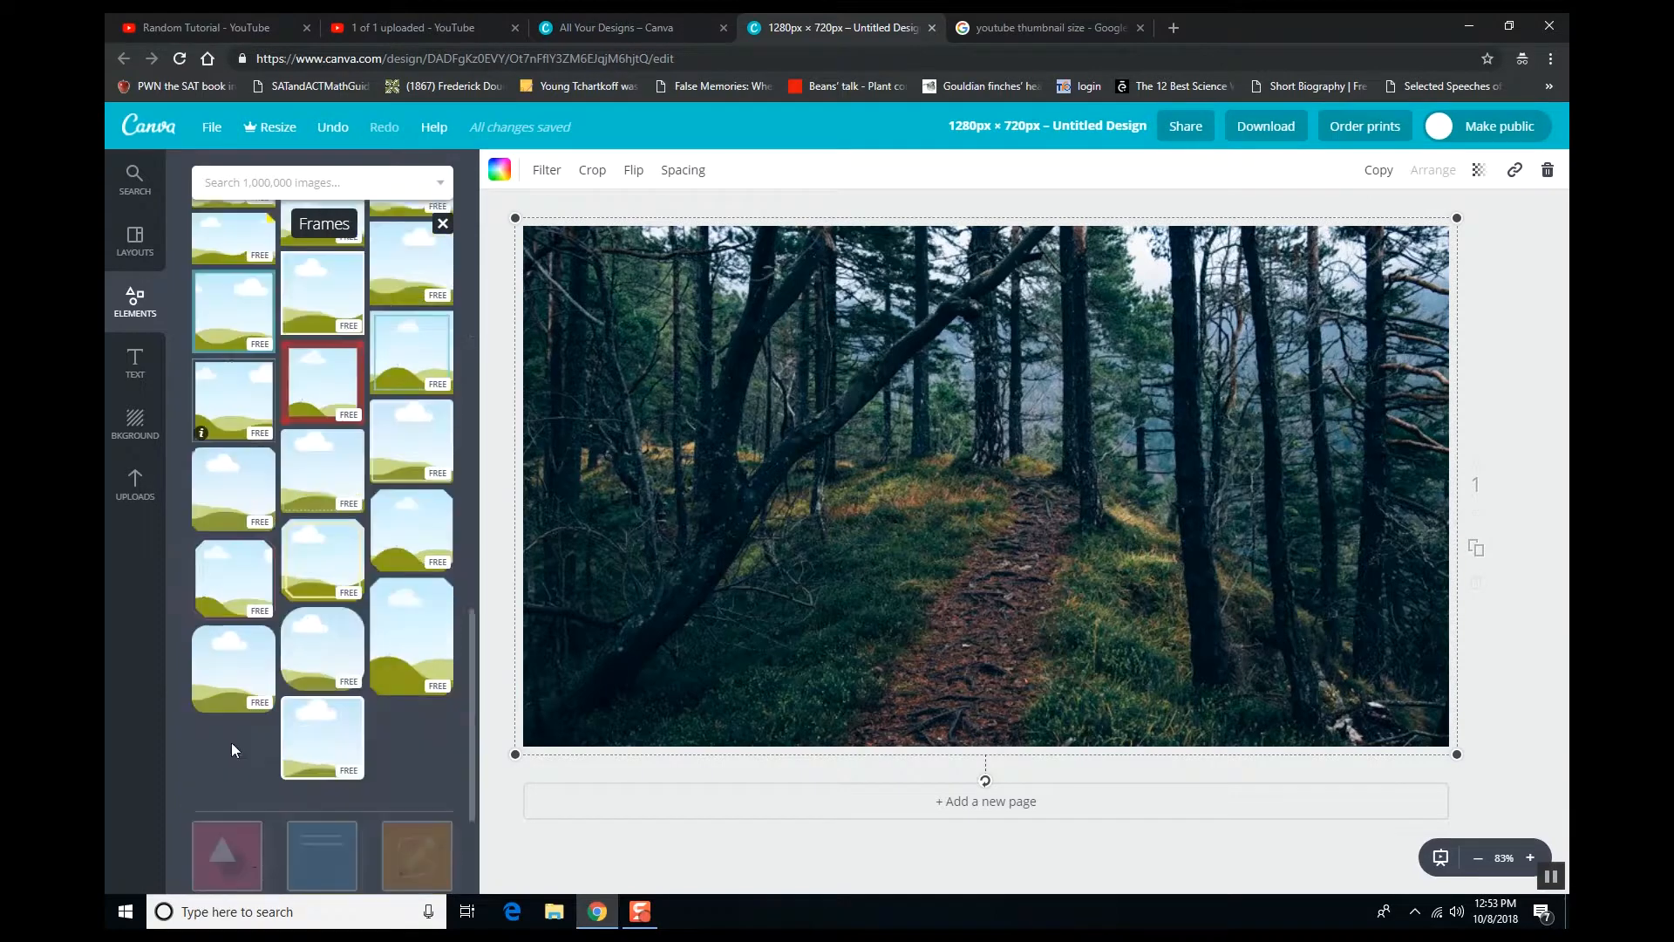
left_click(432, 248)
left_click(227, 375)
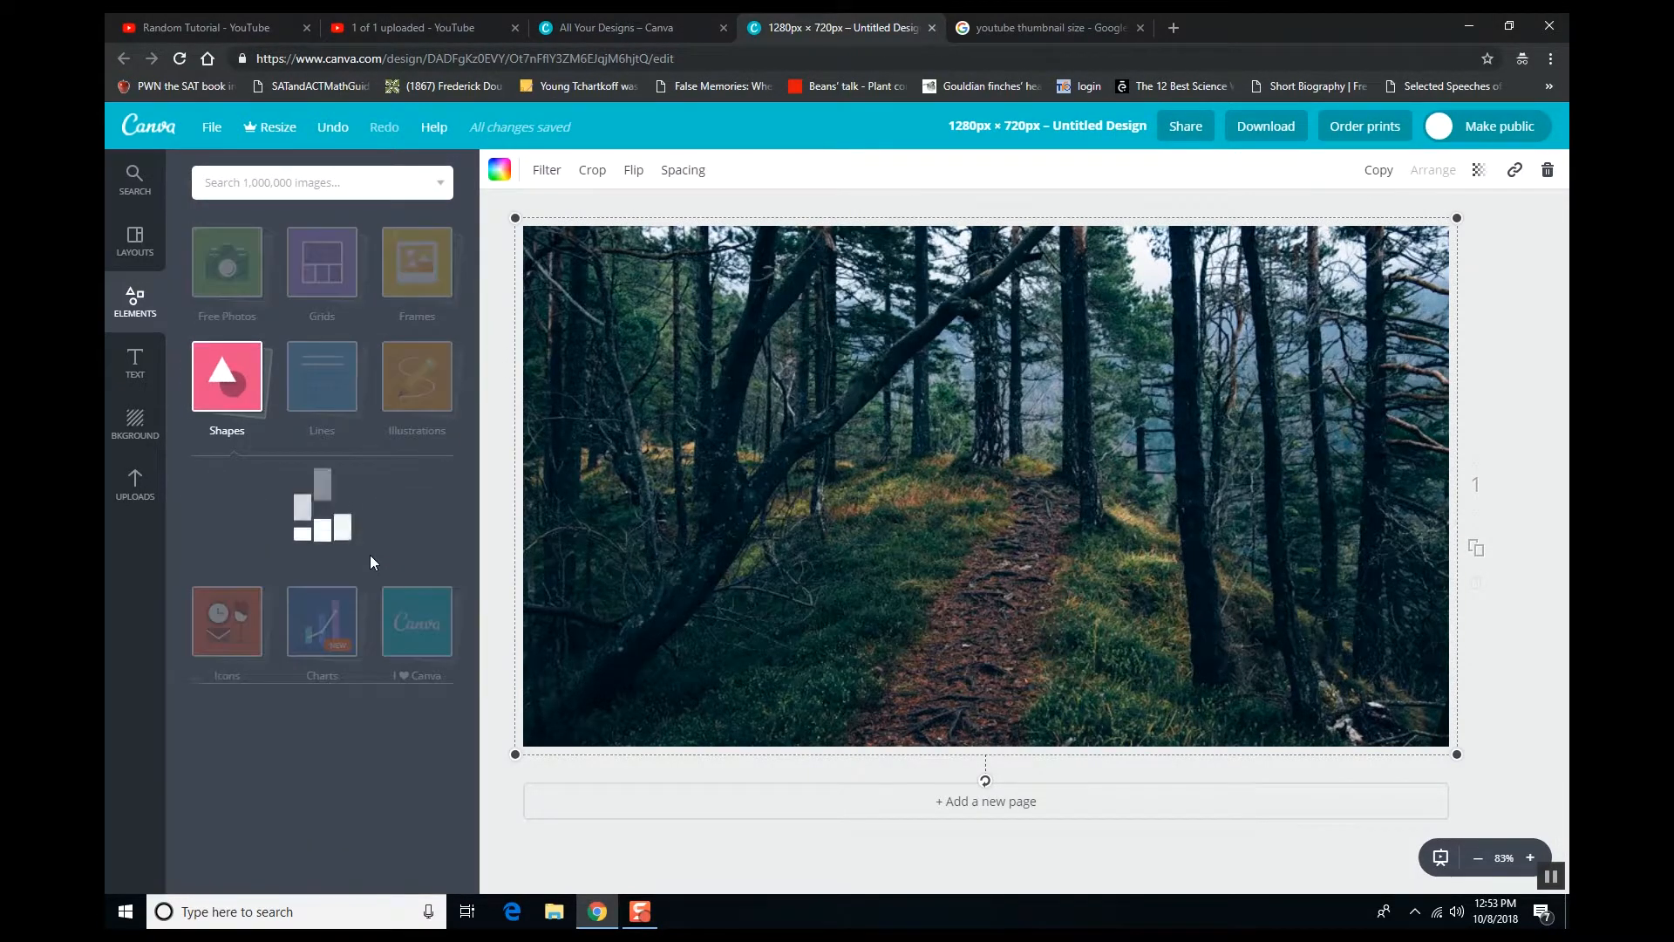
left_click_drag(707, 518, 808, 438)
left_click_drag(1031, 750, 668, 286)
left_click(529, 169)
left_click(612, 322)
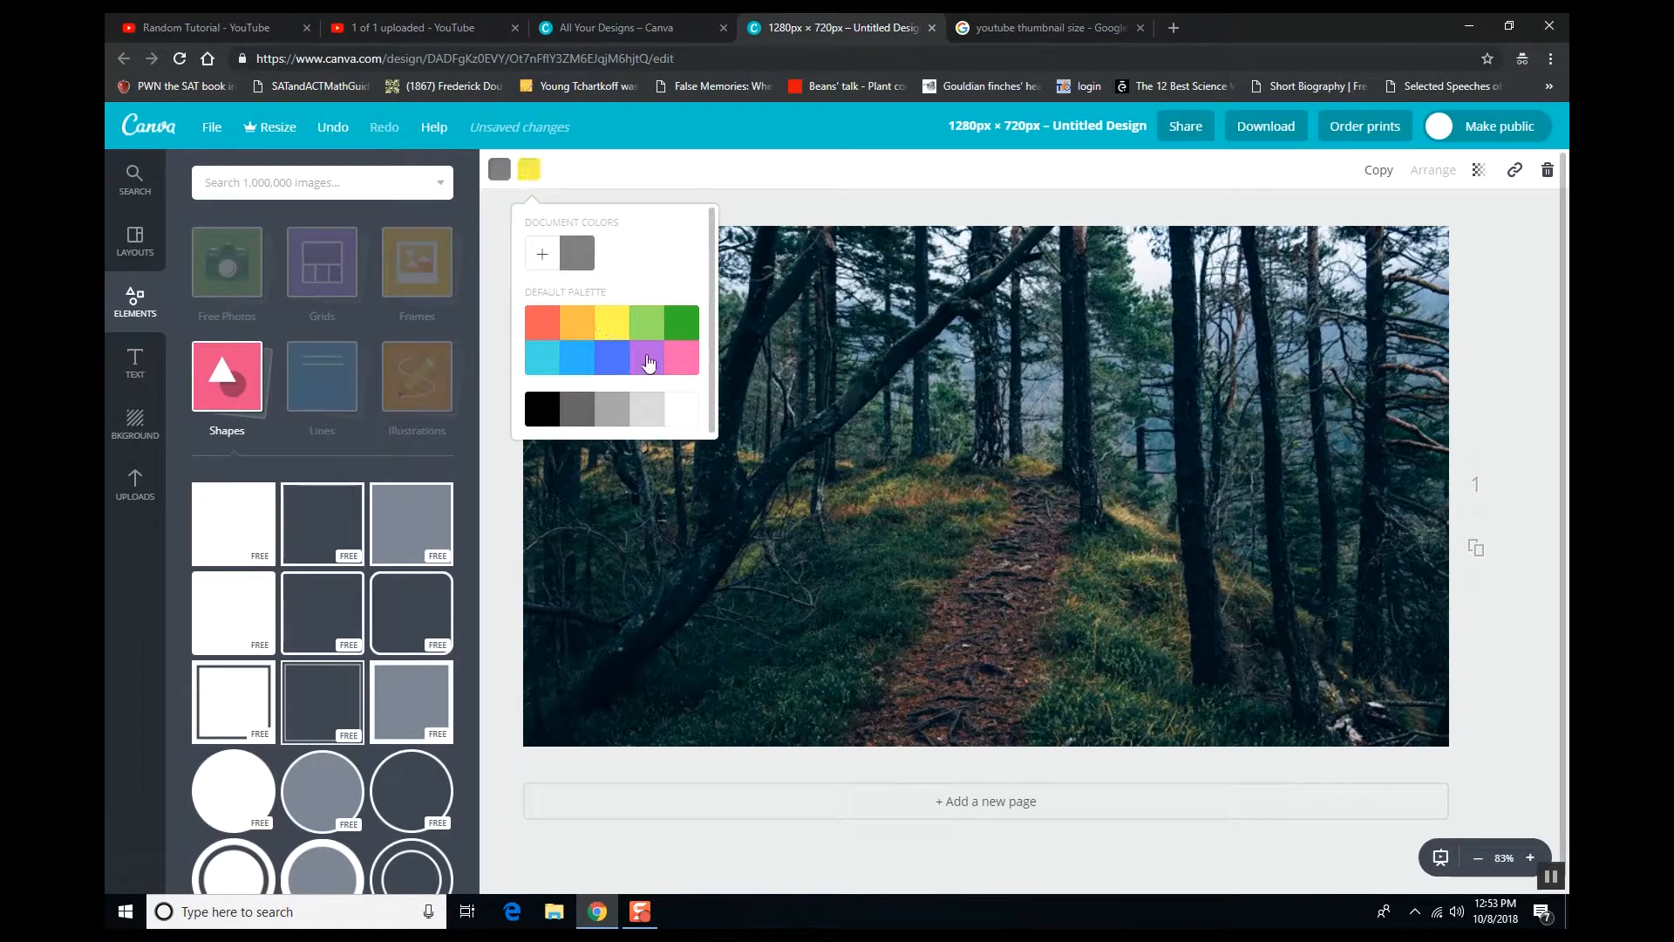
left_click(782, 424)
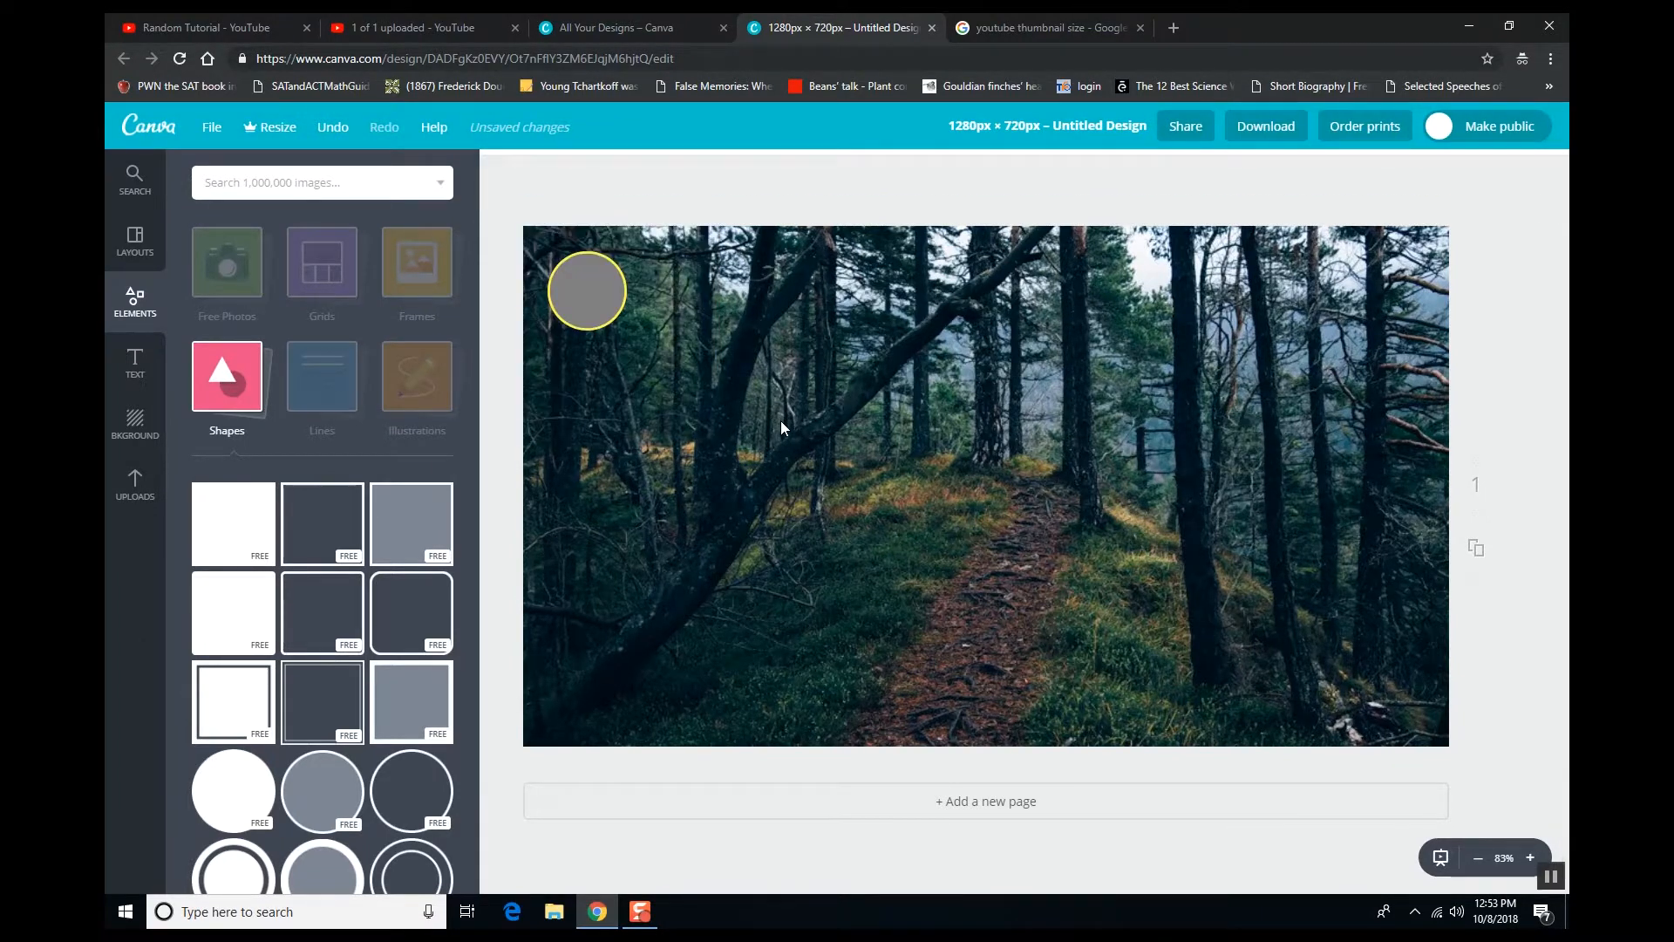
- Add an orange scalloped line from Lines and shorten it
left_click(321, 394)
left_click(322, 432)
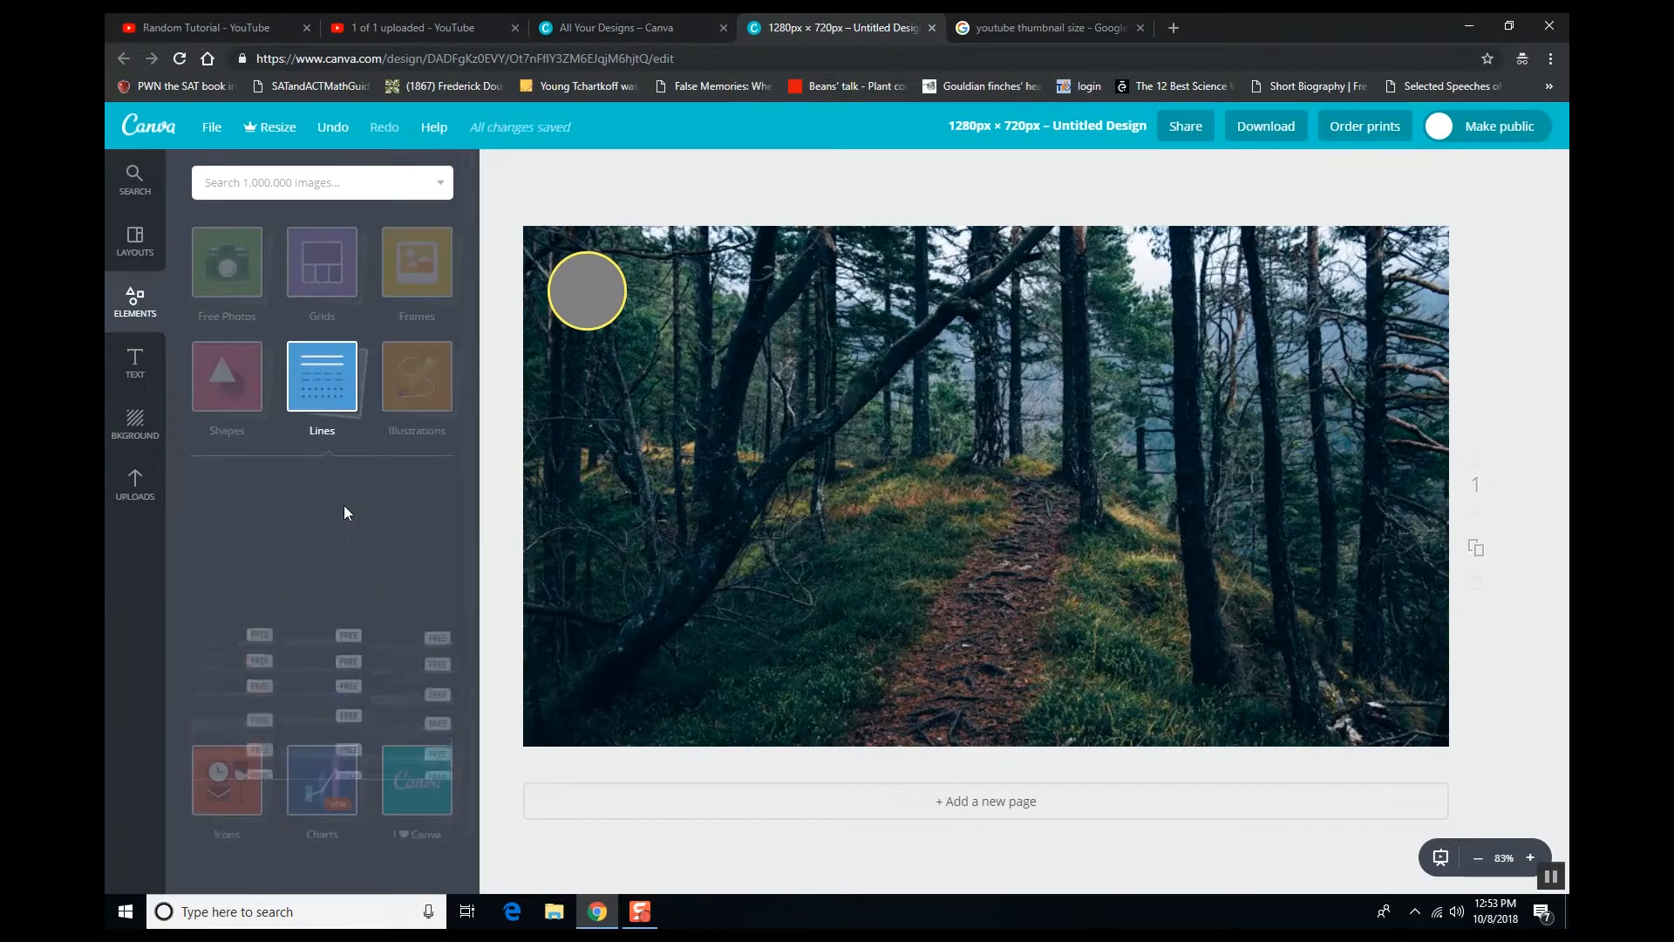
left_click_drag(329, 674, 757, 420)
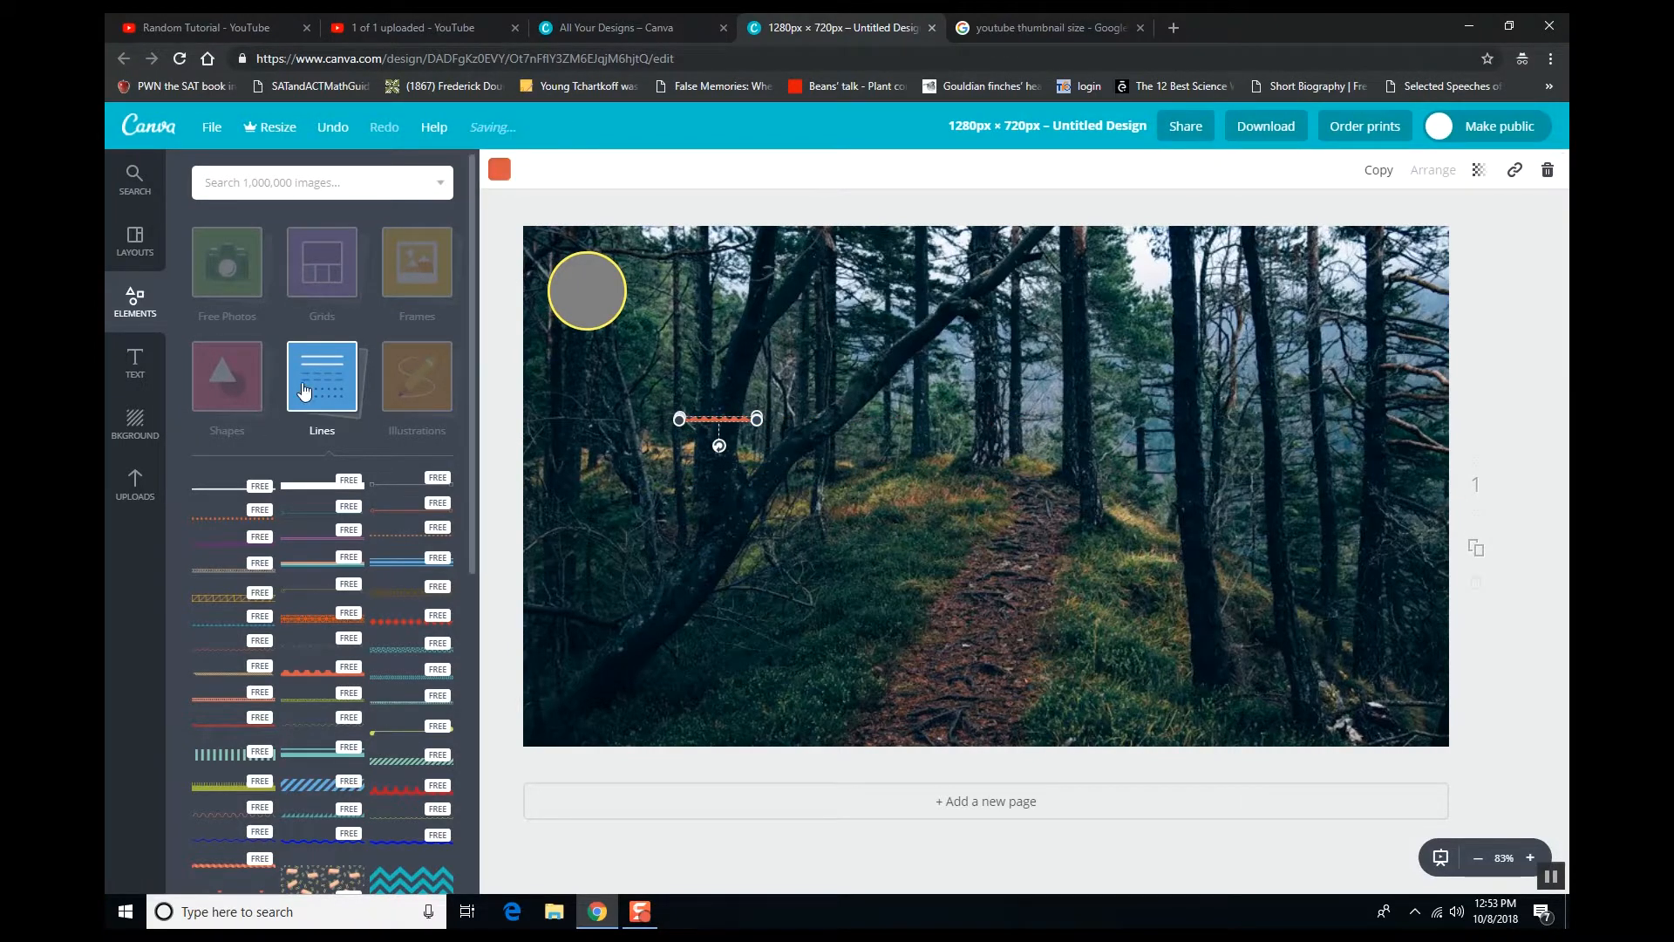
left_click(353, 377)
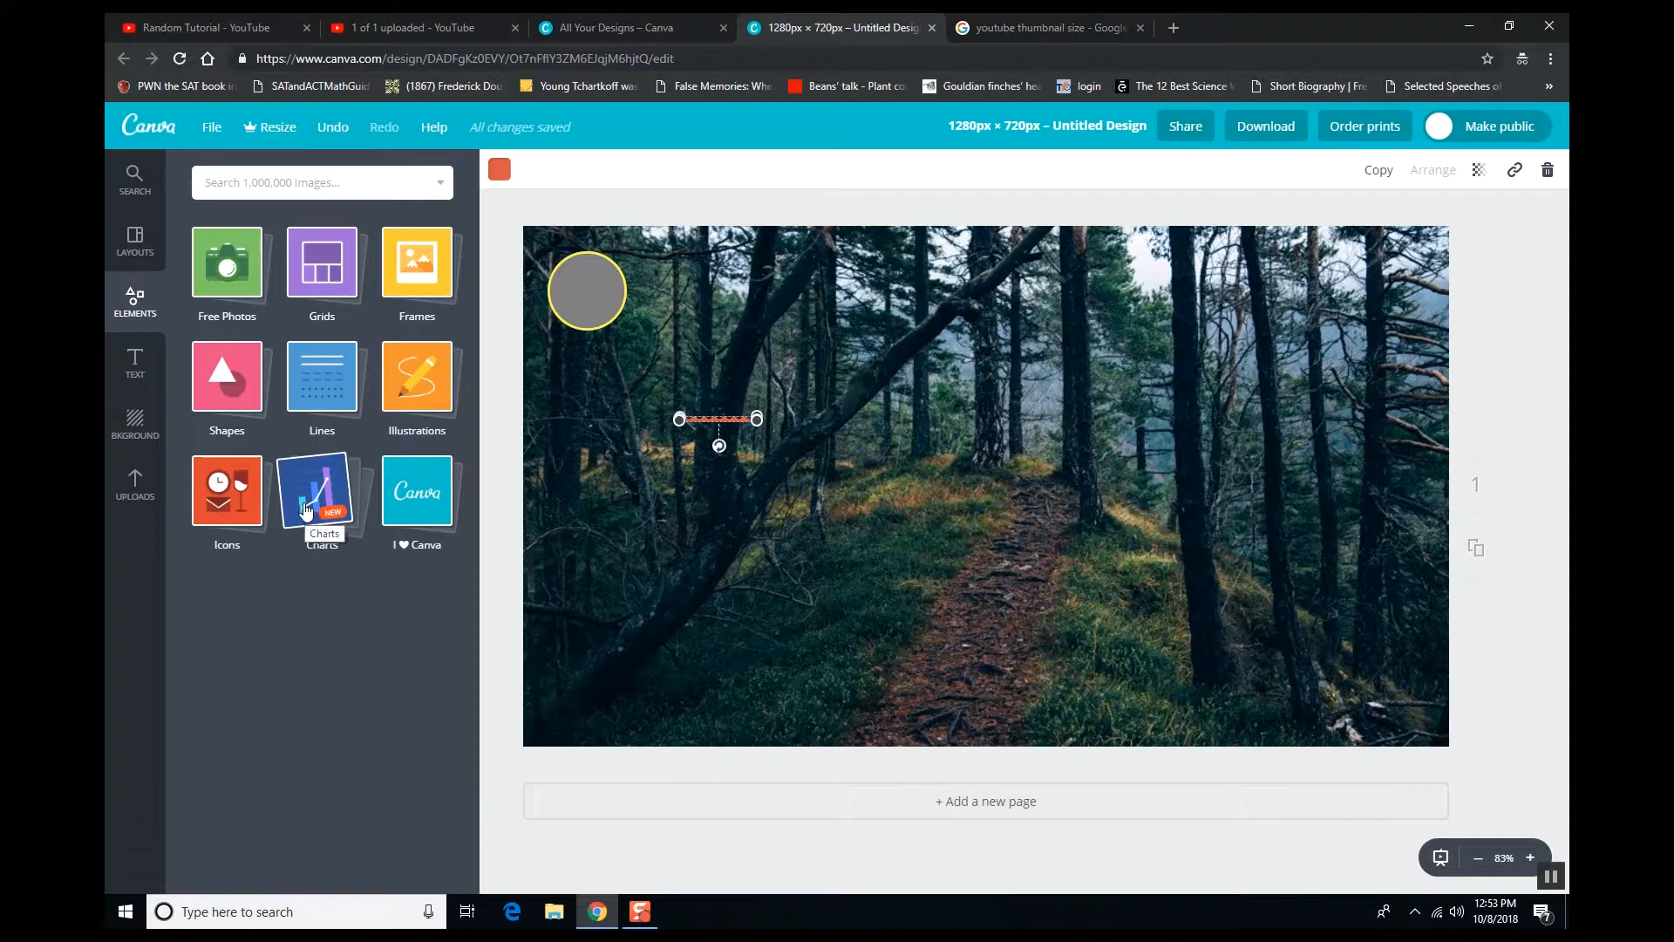
left_click(210, 499)
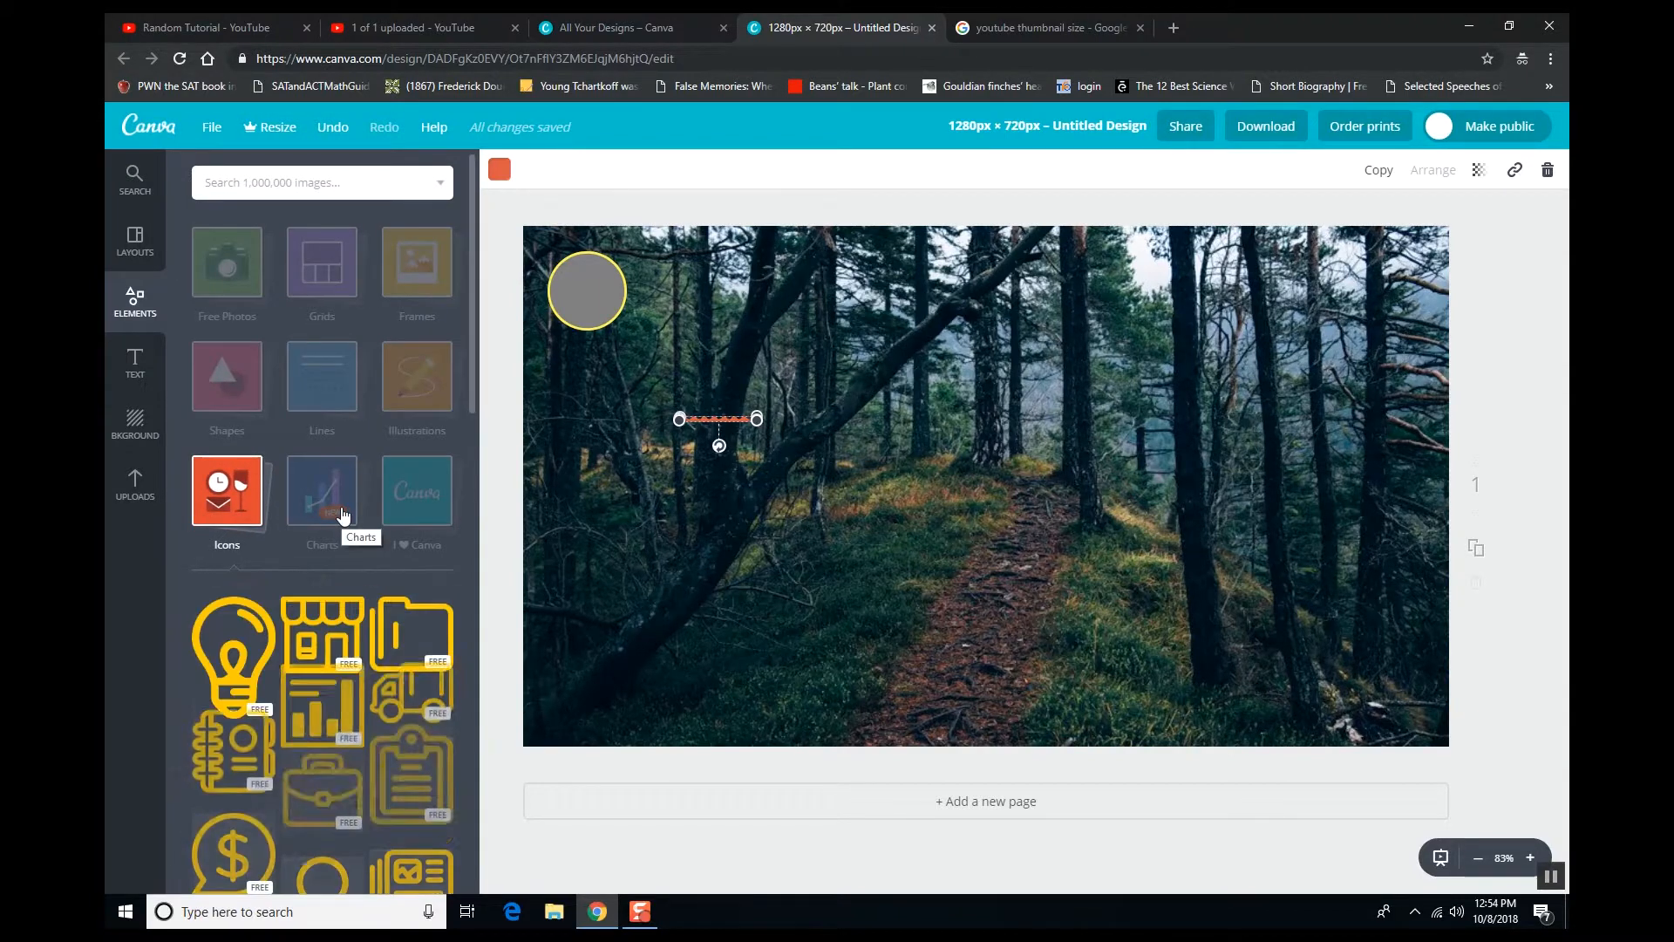
- Search 'dog' and place the teal sitting-dog illustration, shrunk, near the top centre
left_click(301, 179)
type("do")
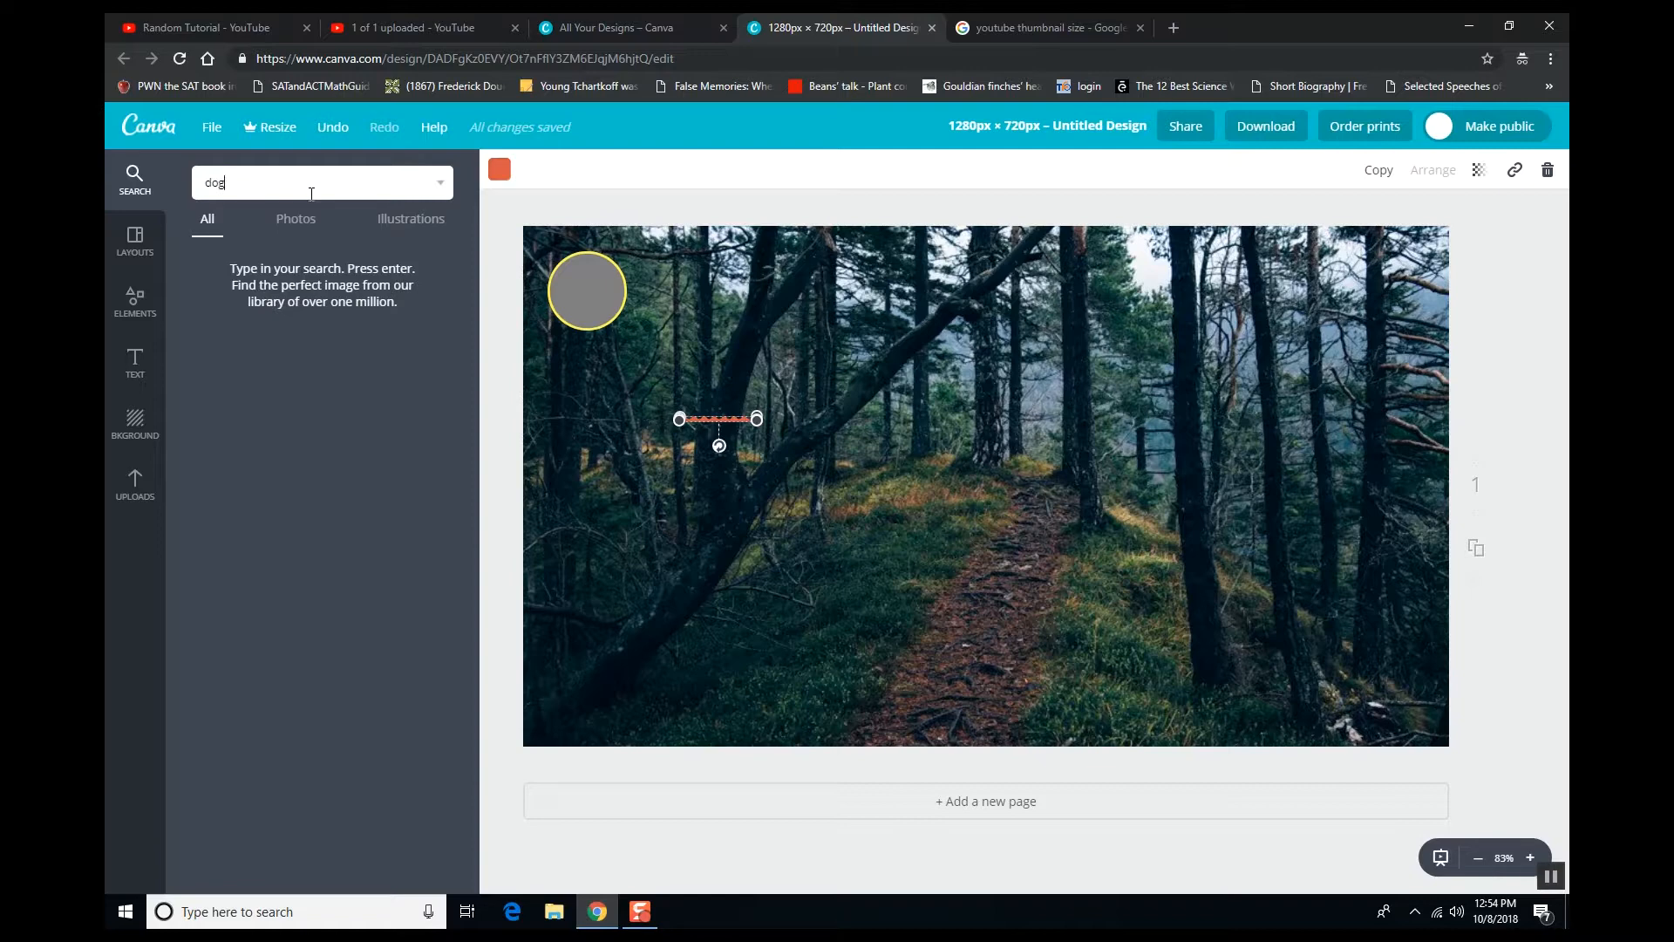
type("g")
key("Return")
left_click_drag(253, 397, 1046, 383)
left_click_drag(931, 215, 811, 275)
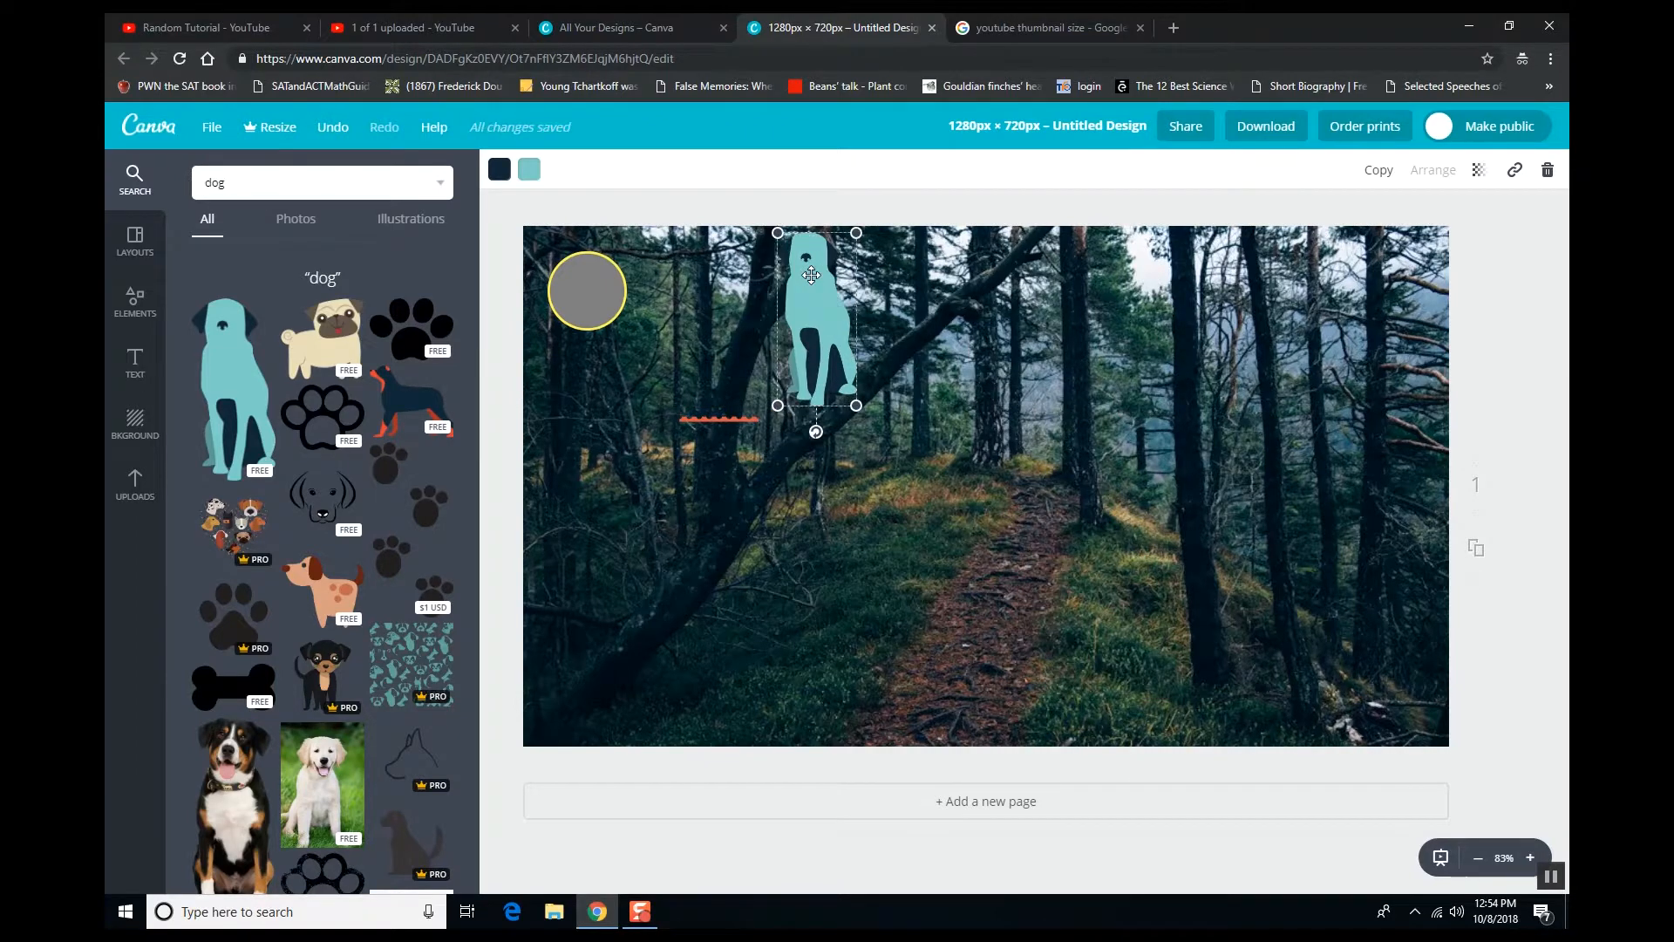
left_click(849, 875)
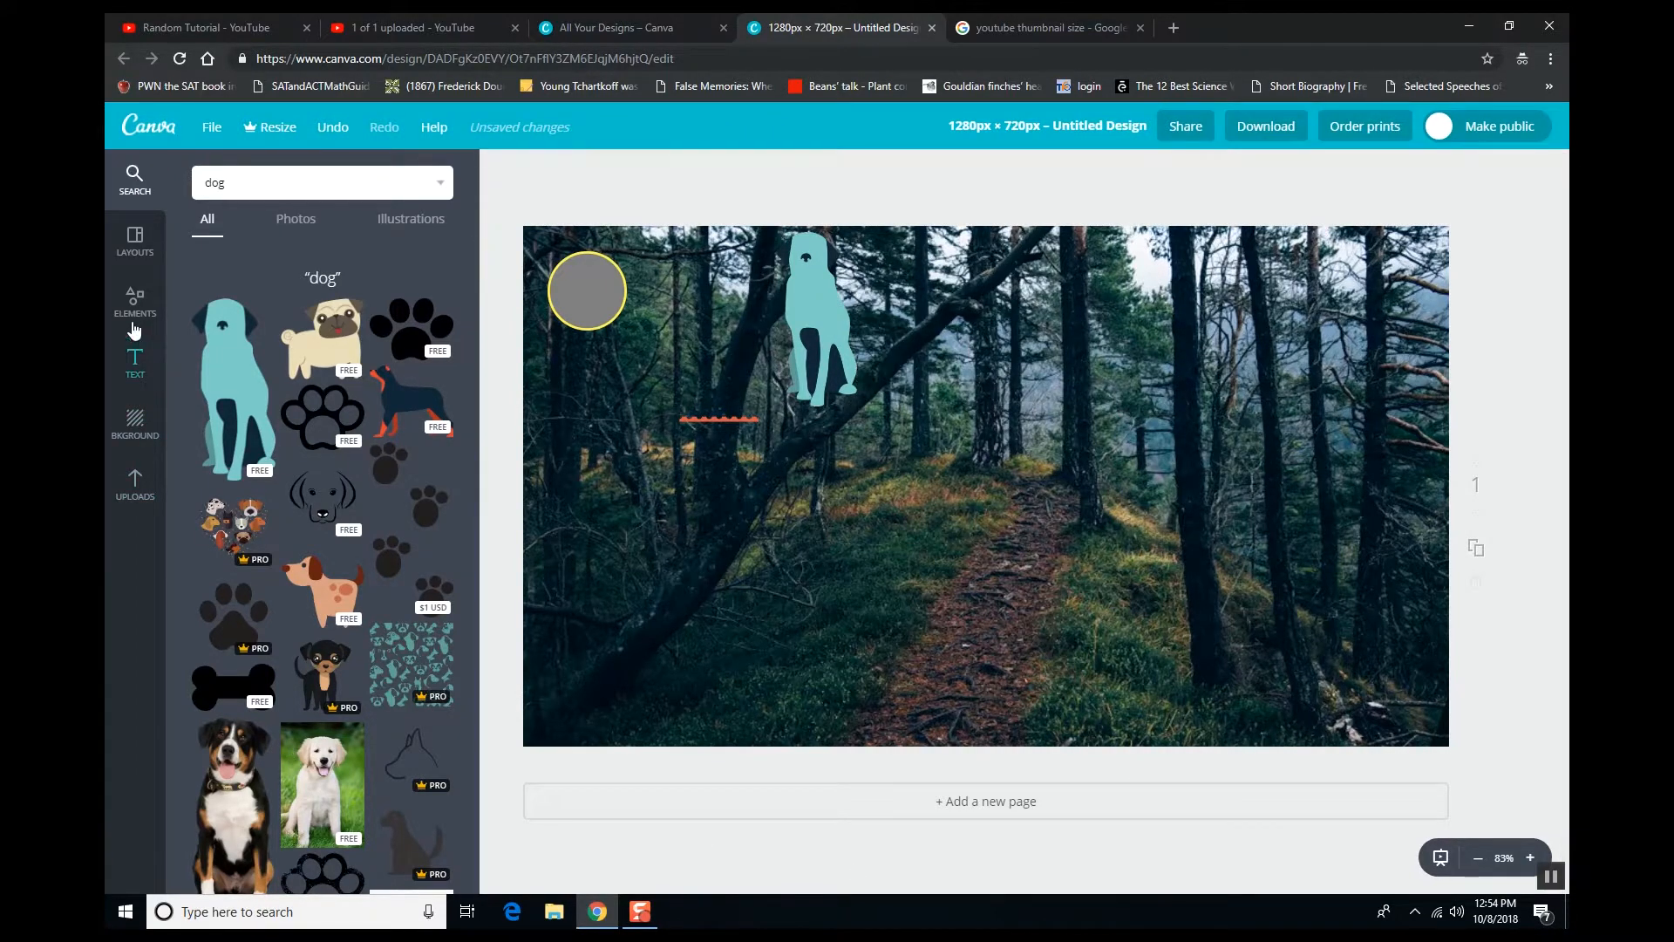
left_click(135, 362)
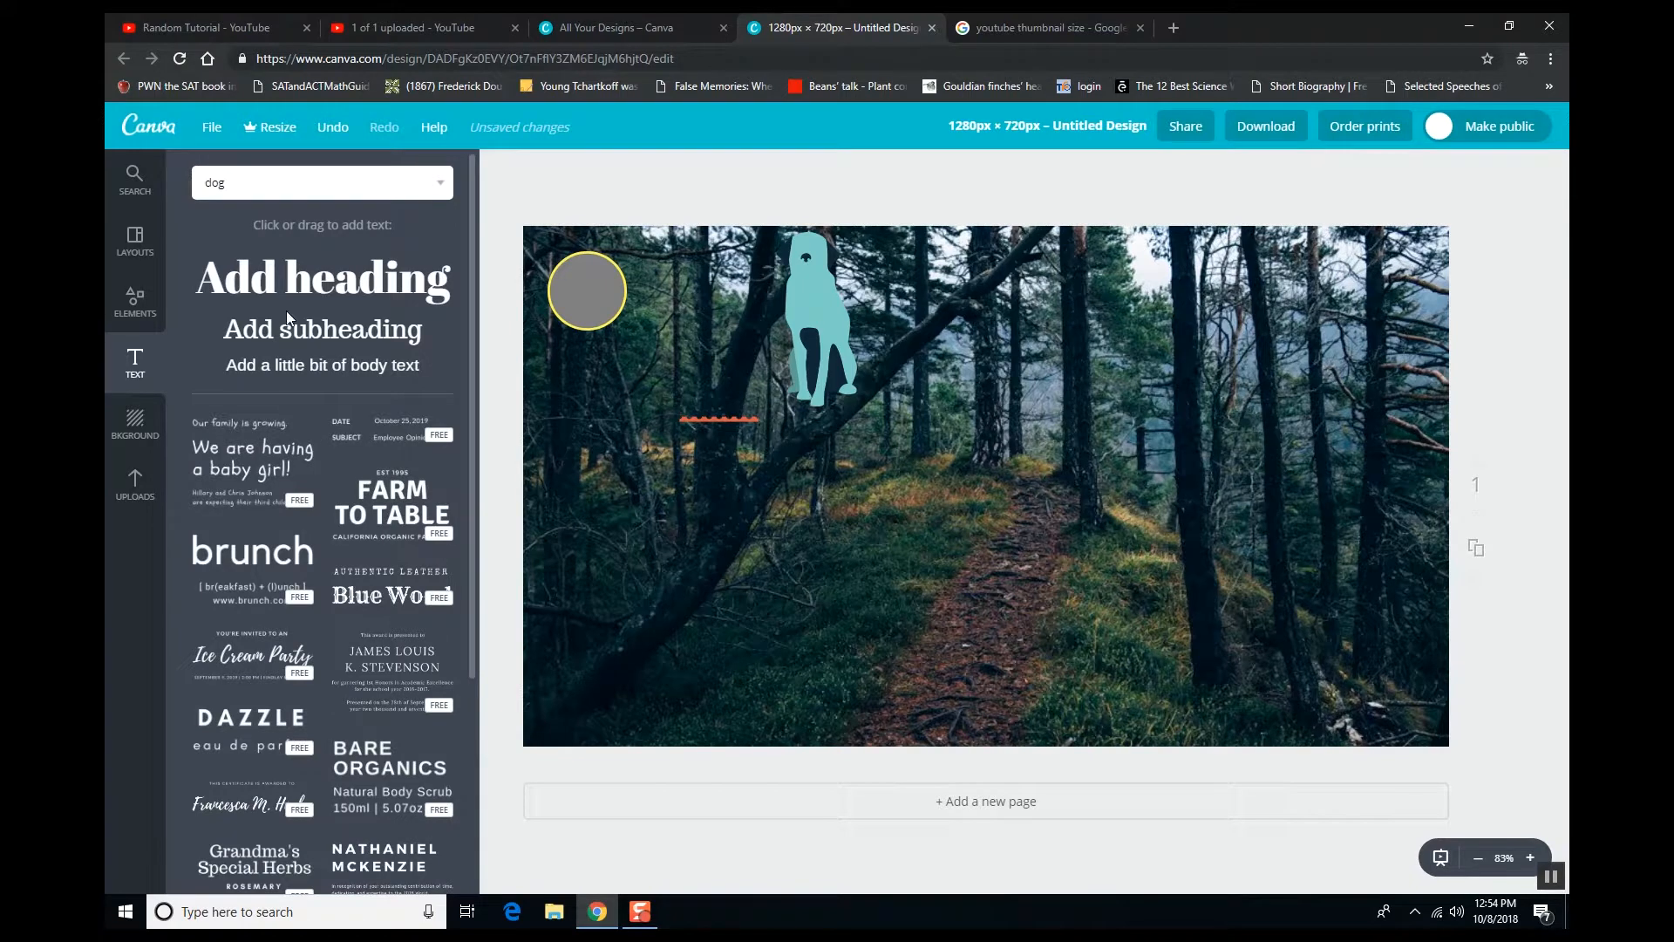
- Add a heading text box on the right and colour it light grey (e6e6e6)
left_click_drag(321, 288, 1086, 373)
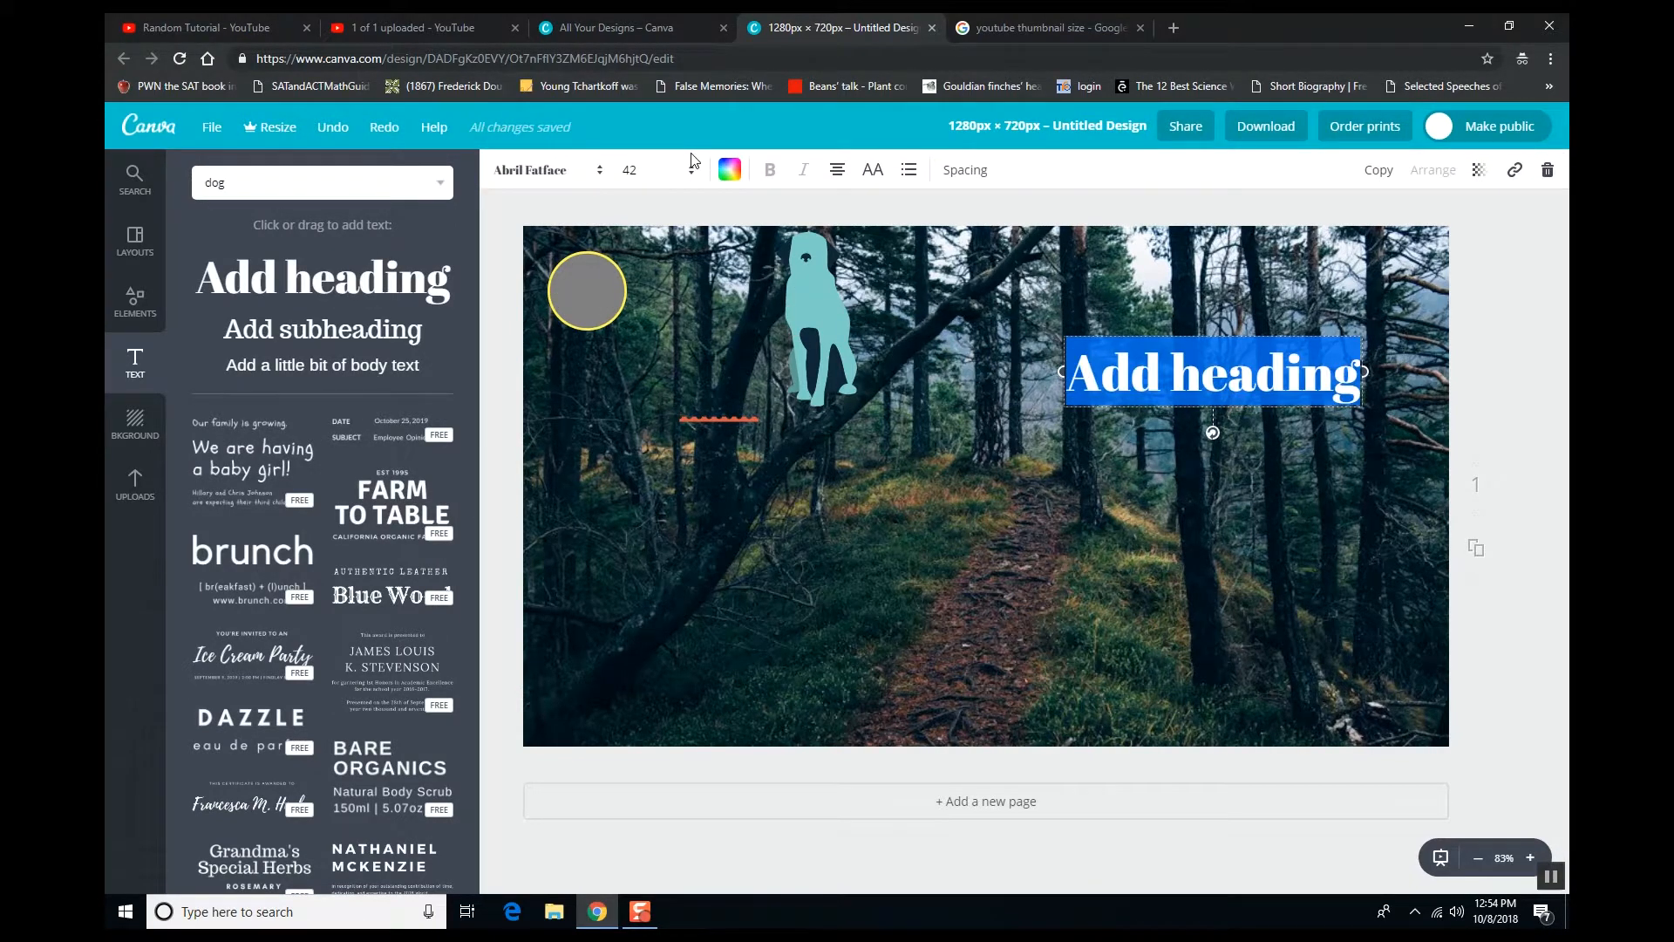
left_click(726, 172)
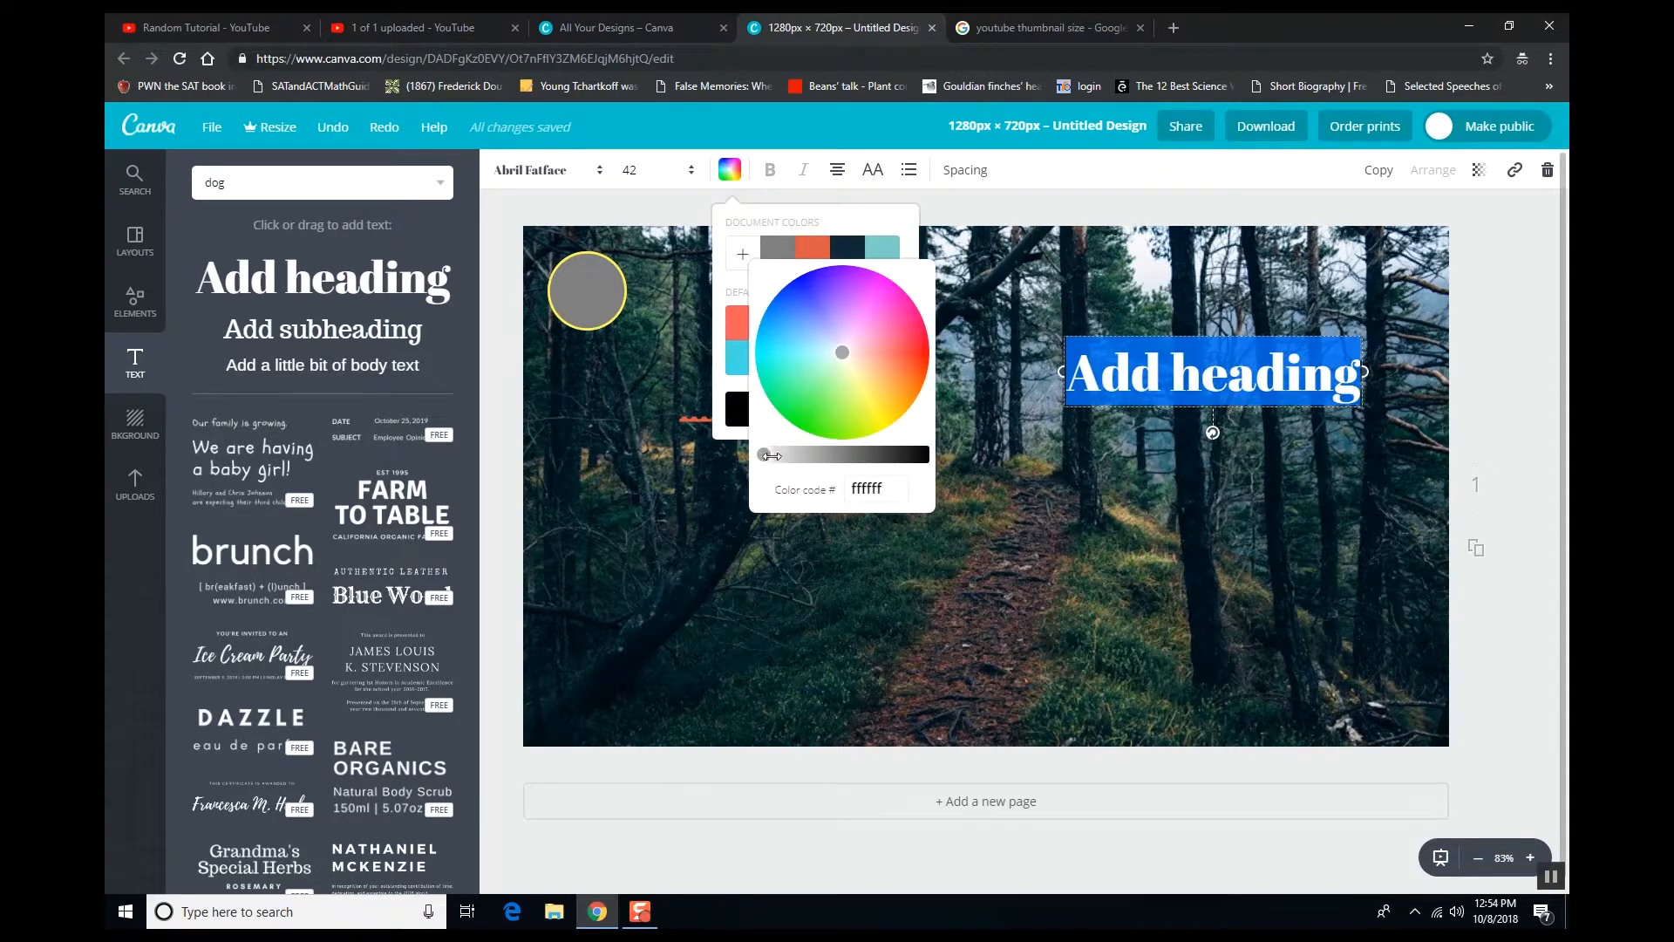
left_click_drag(767, 455, 778, 454)
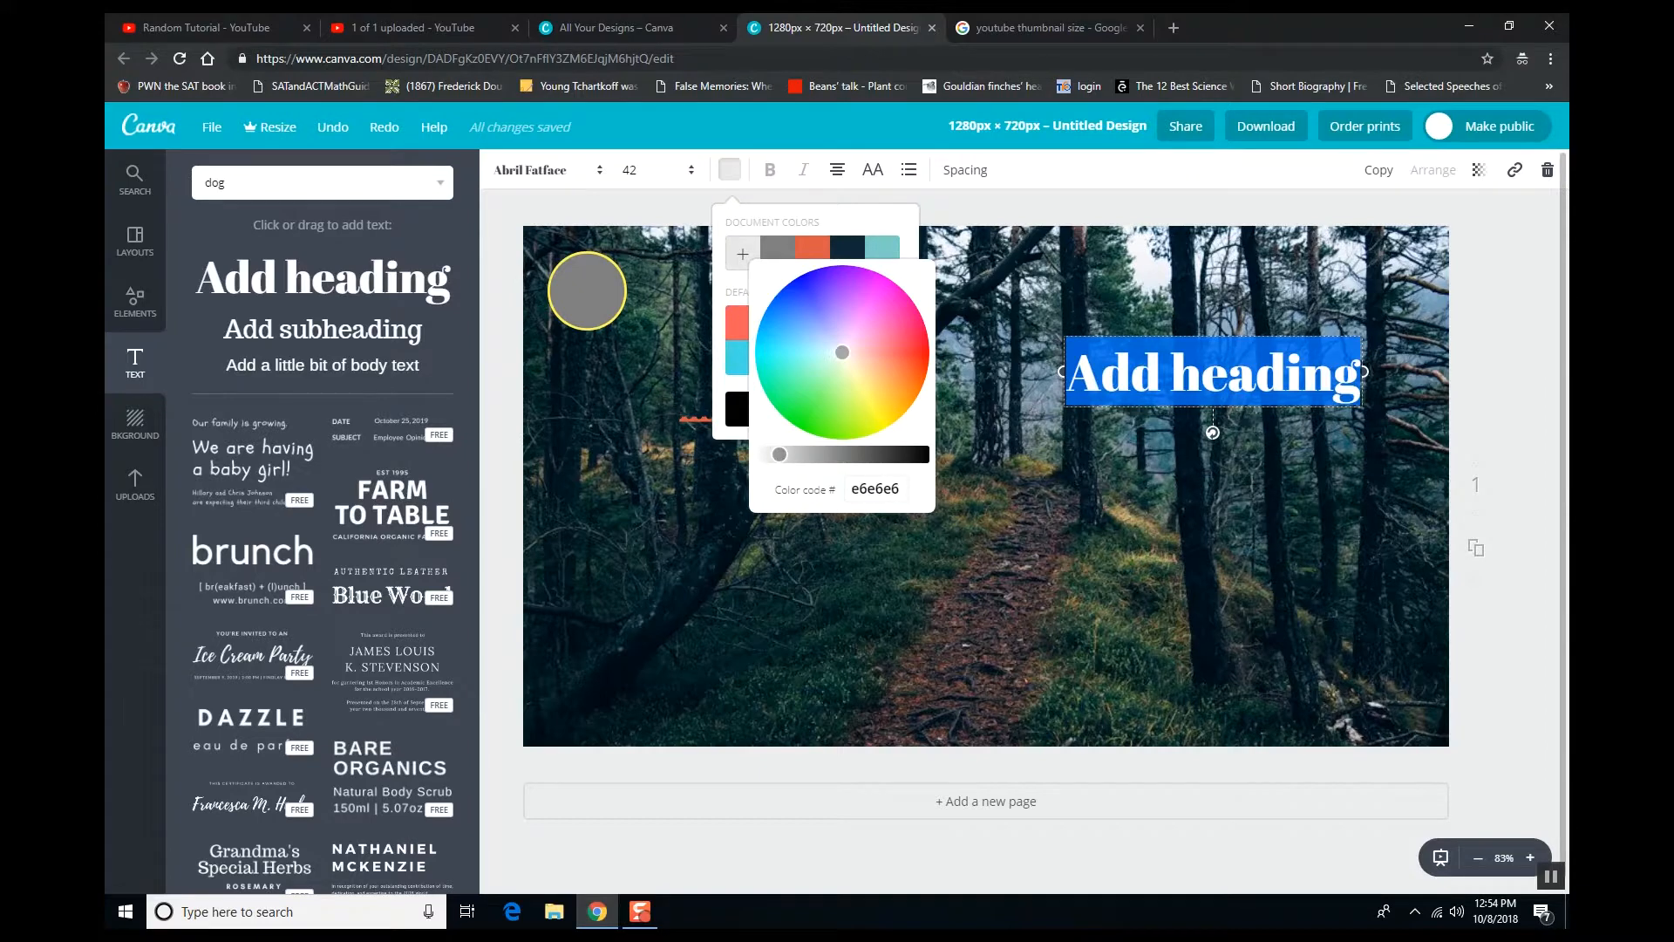
left_click(721, 172)
- Retype the heading as 'Hello youtube', move it up-left, and set font size 56
left_click(1130, 375)
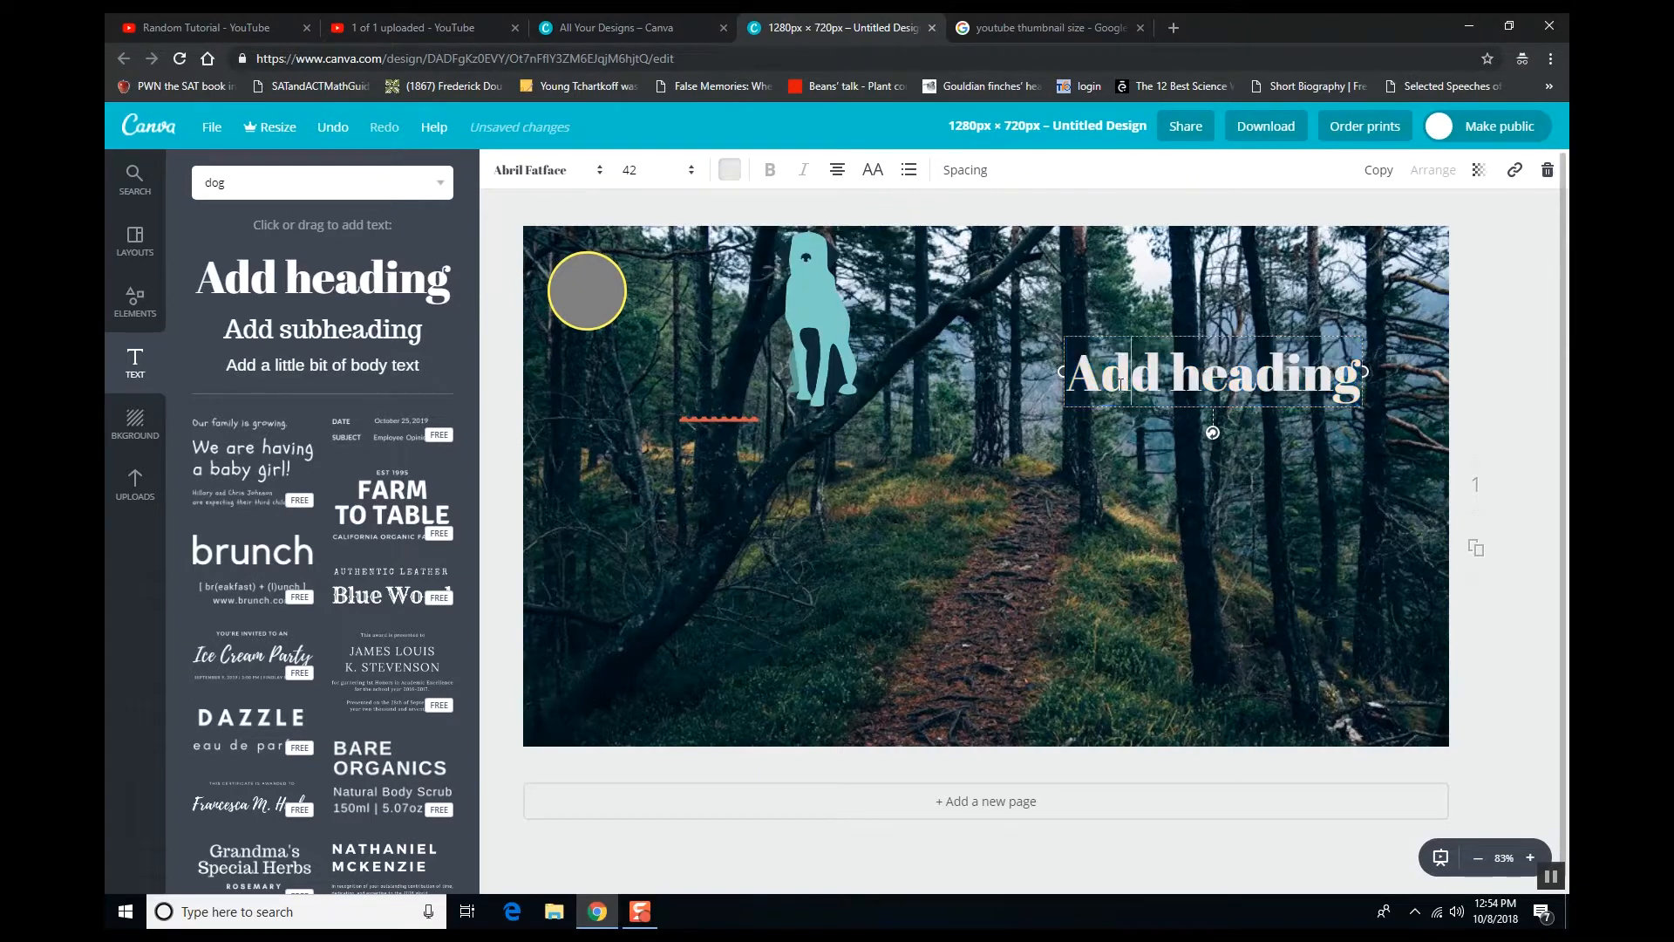
triple_click(1354, 388)
key("BackSpace")
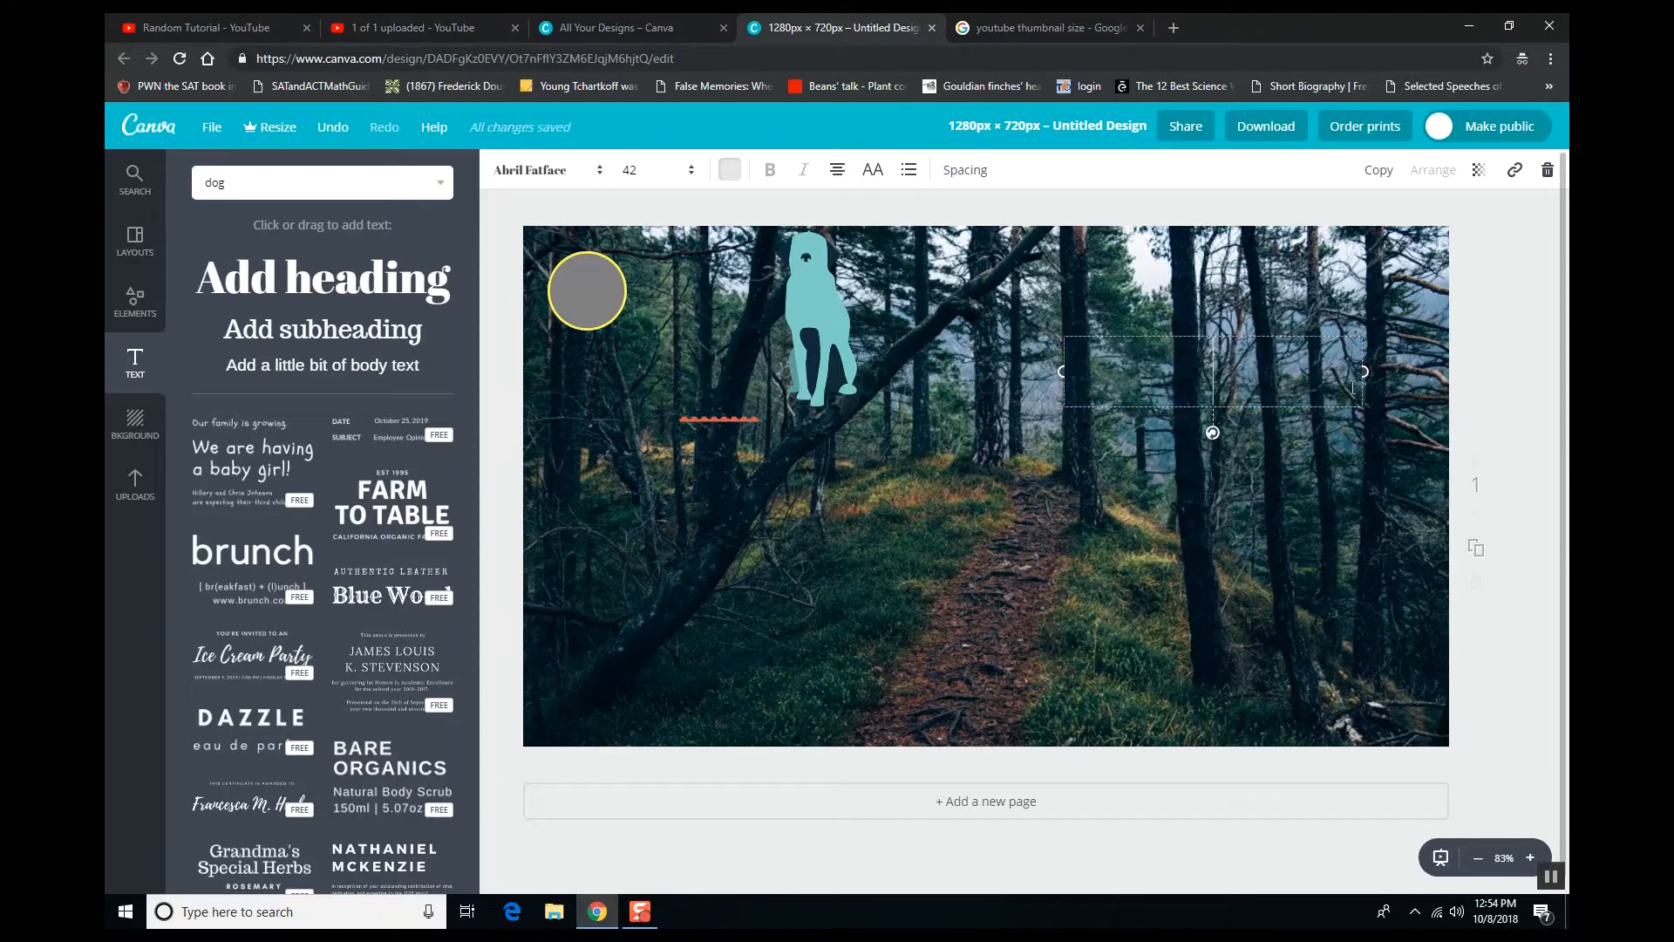
type("Hello youtube")
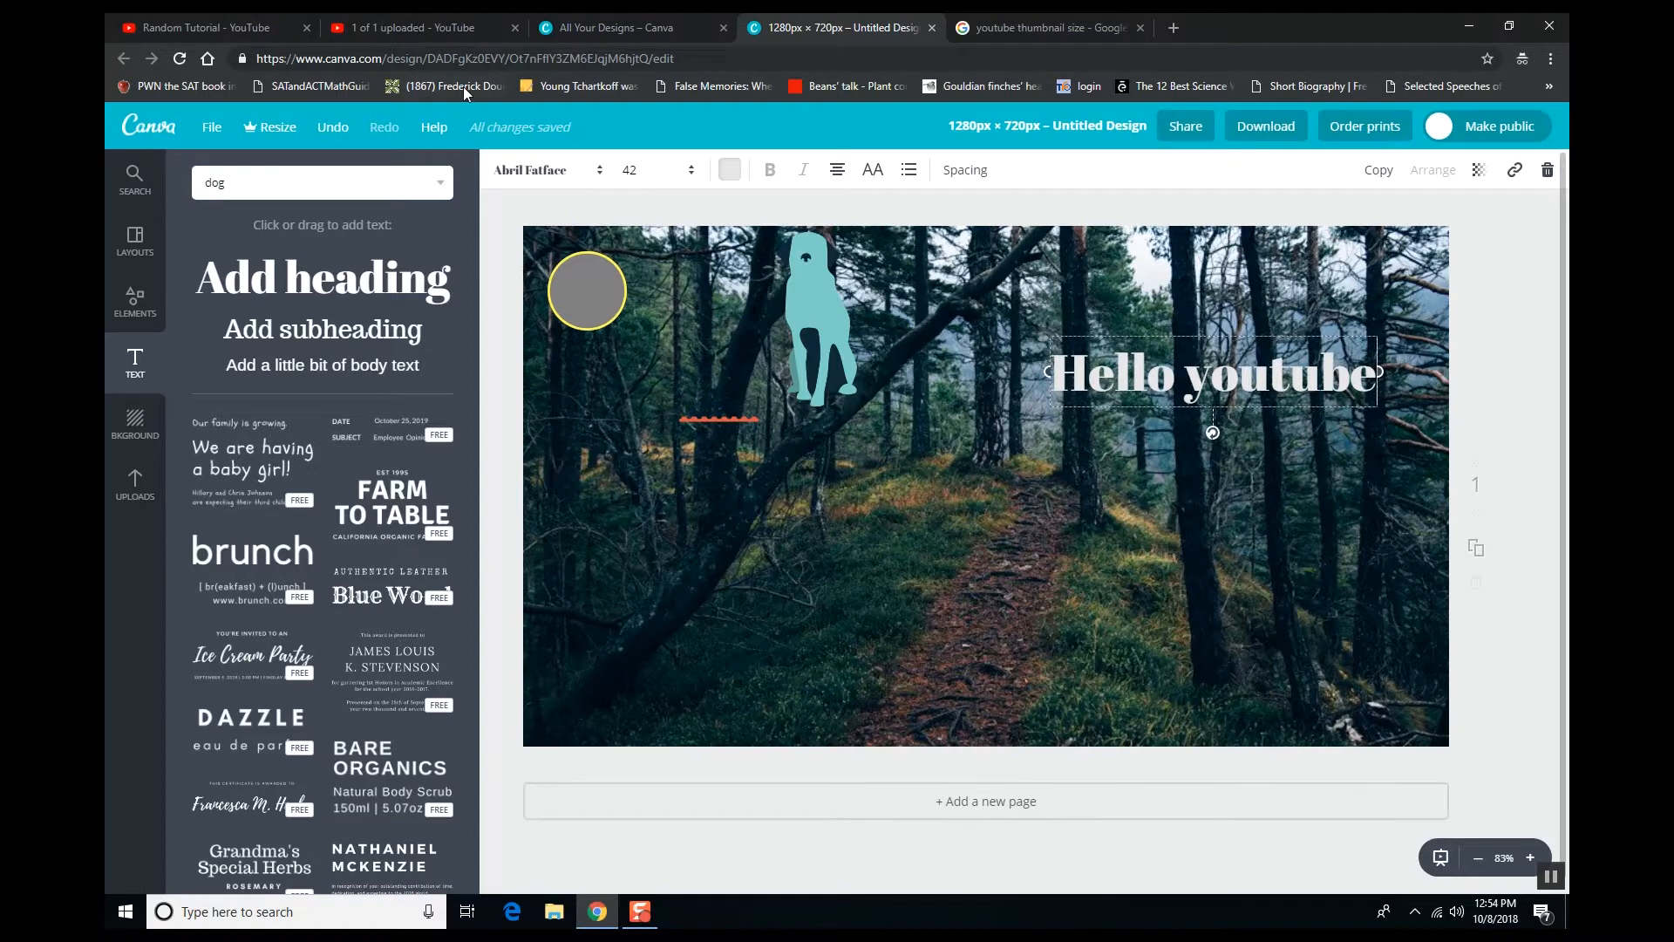
left_click_drag(1059, 332, 909, 280)
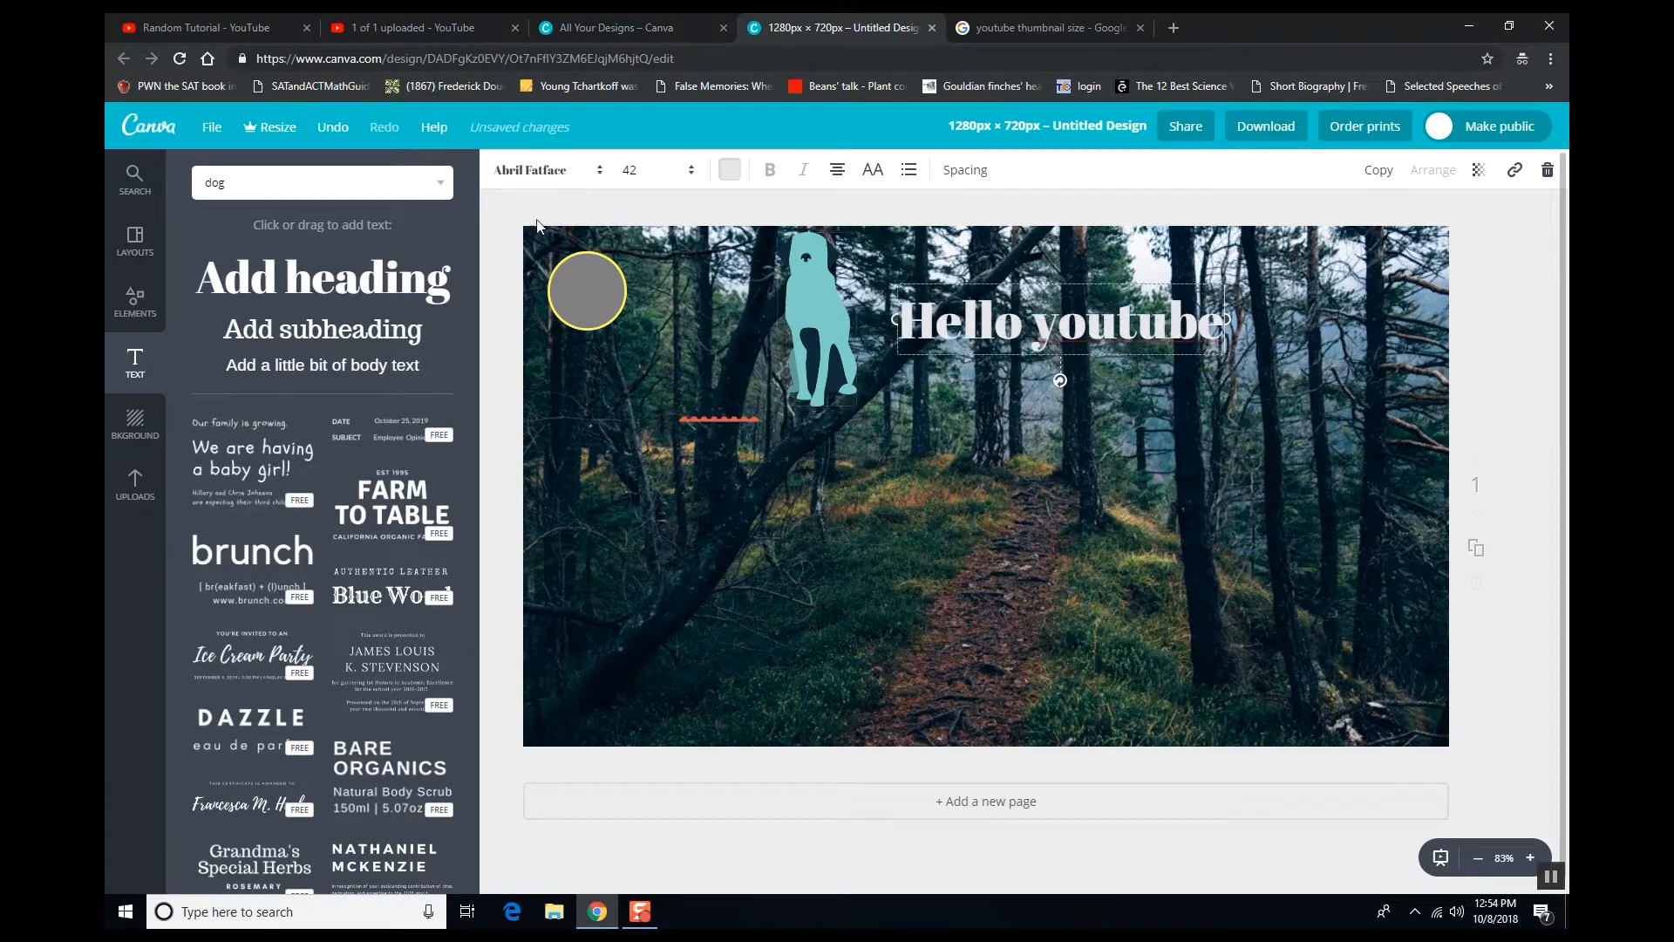
left_click(669, 171)
left_click(649, 514)
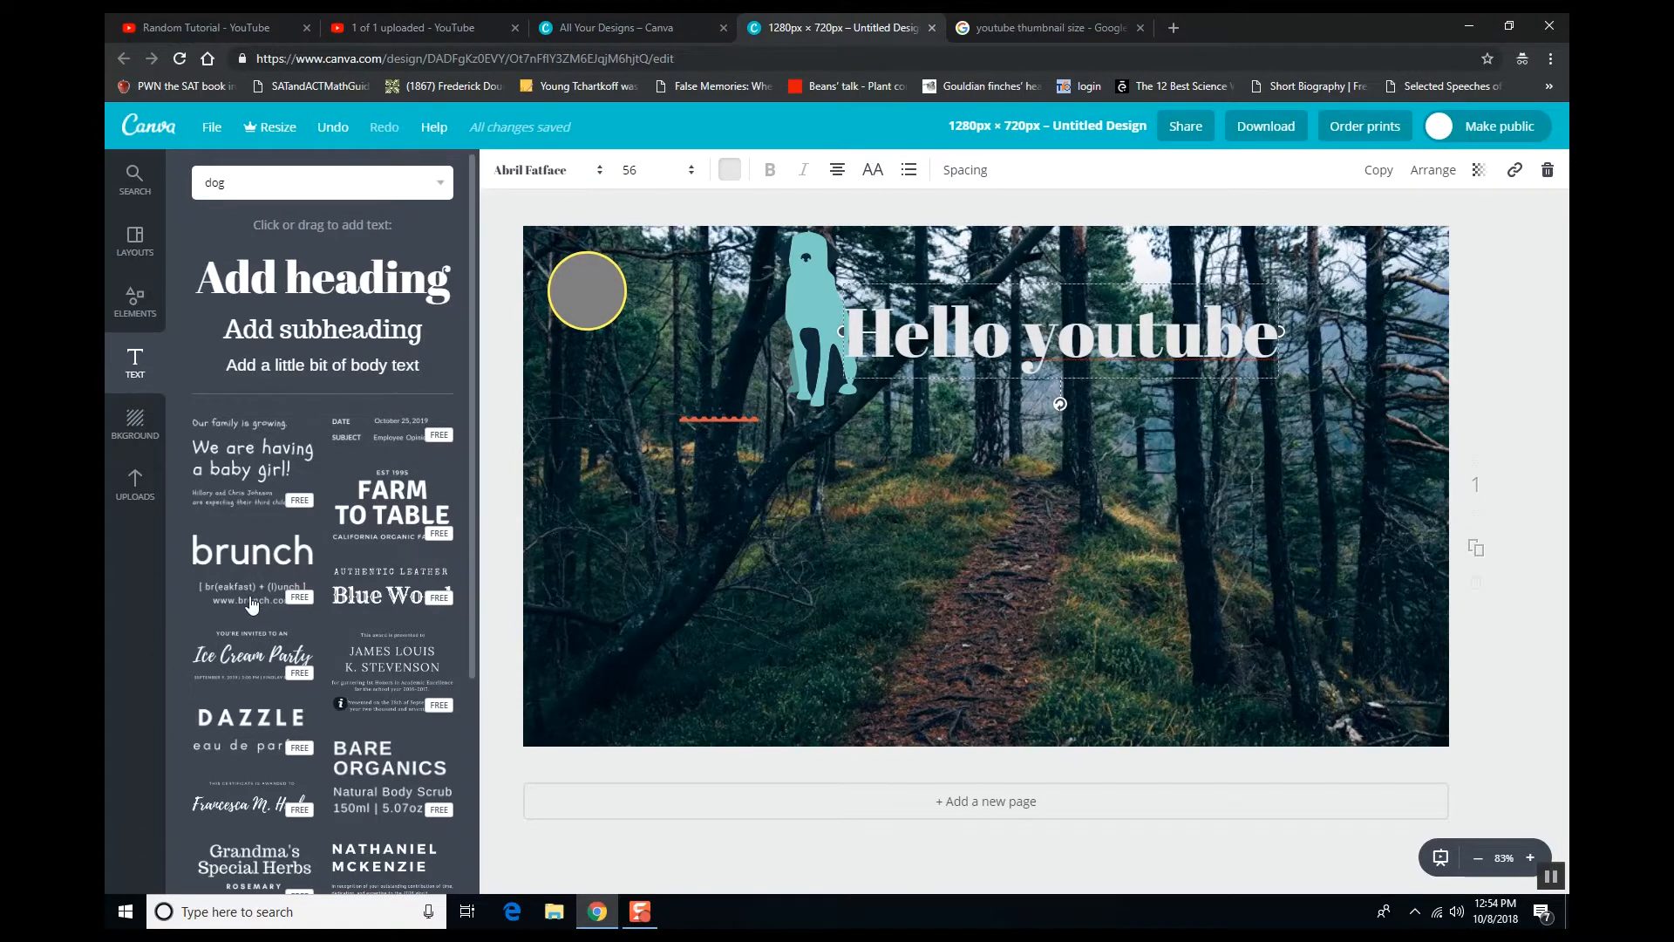
left_click(122, 428)
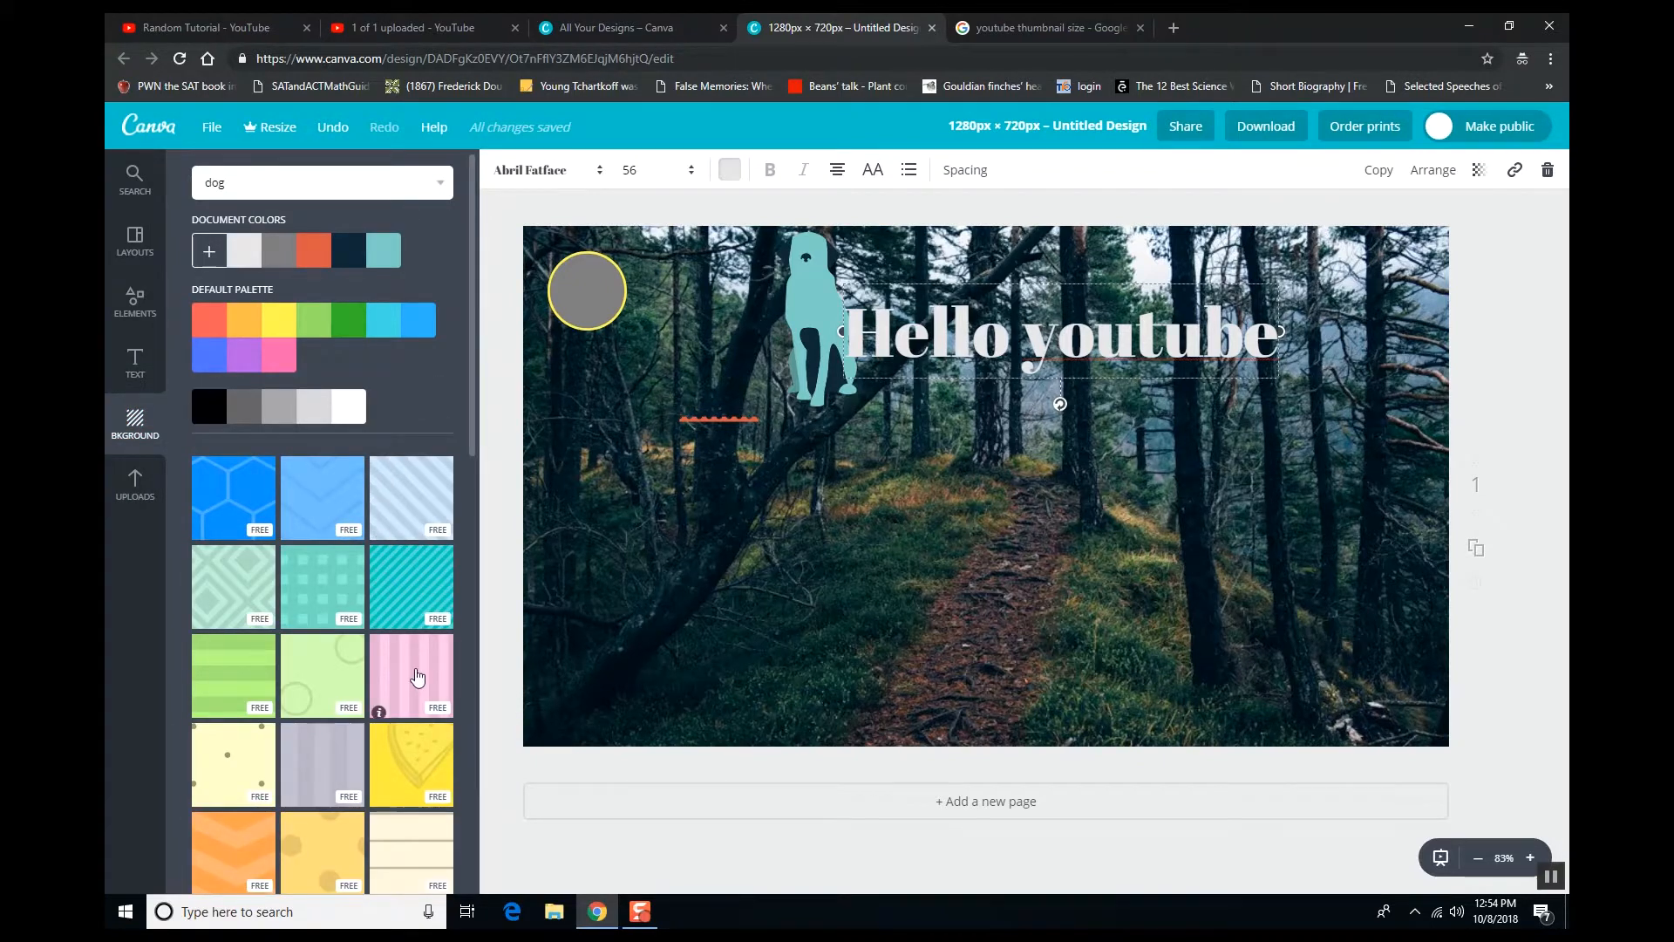
- Apply the yellow lemon-slice pattern as the page background
scroll(377, 708, "down", 2)
left_click_drag(318, 680, 798, 602)
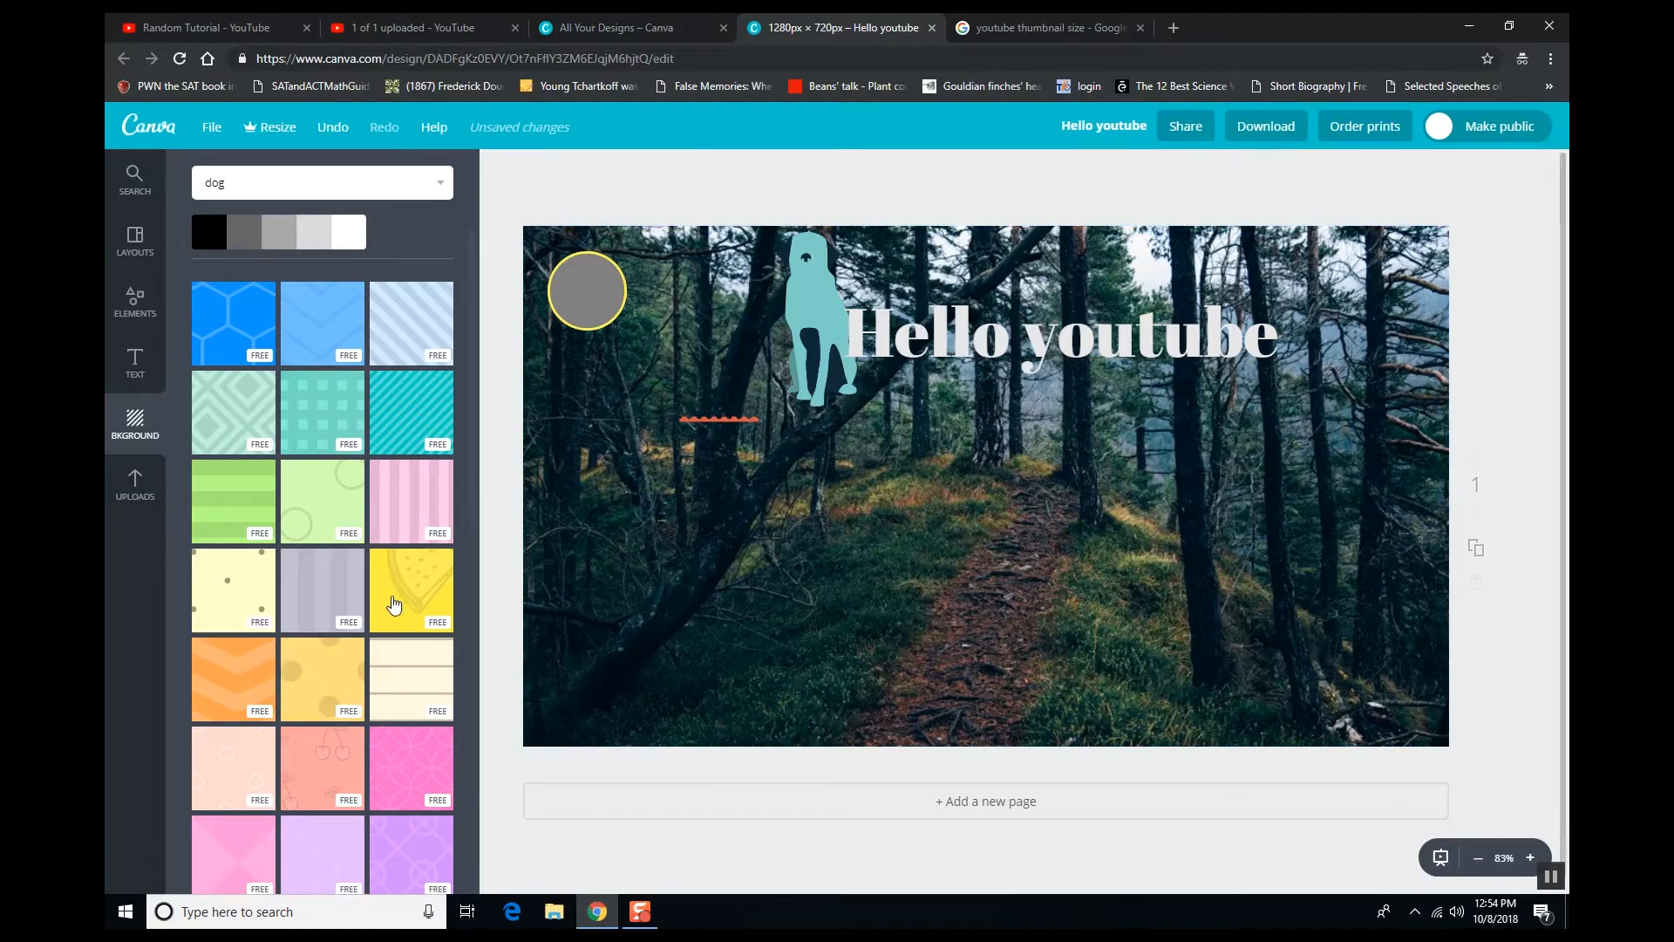
left_click_drag(430, 593, 735, 516)
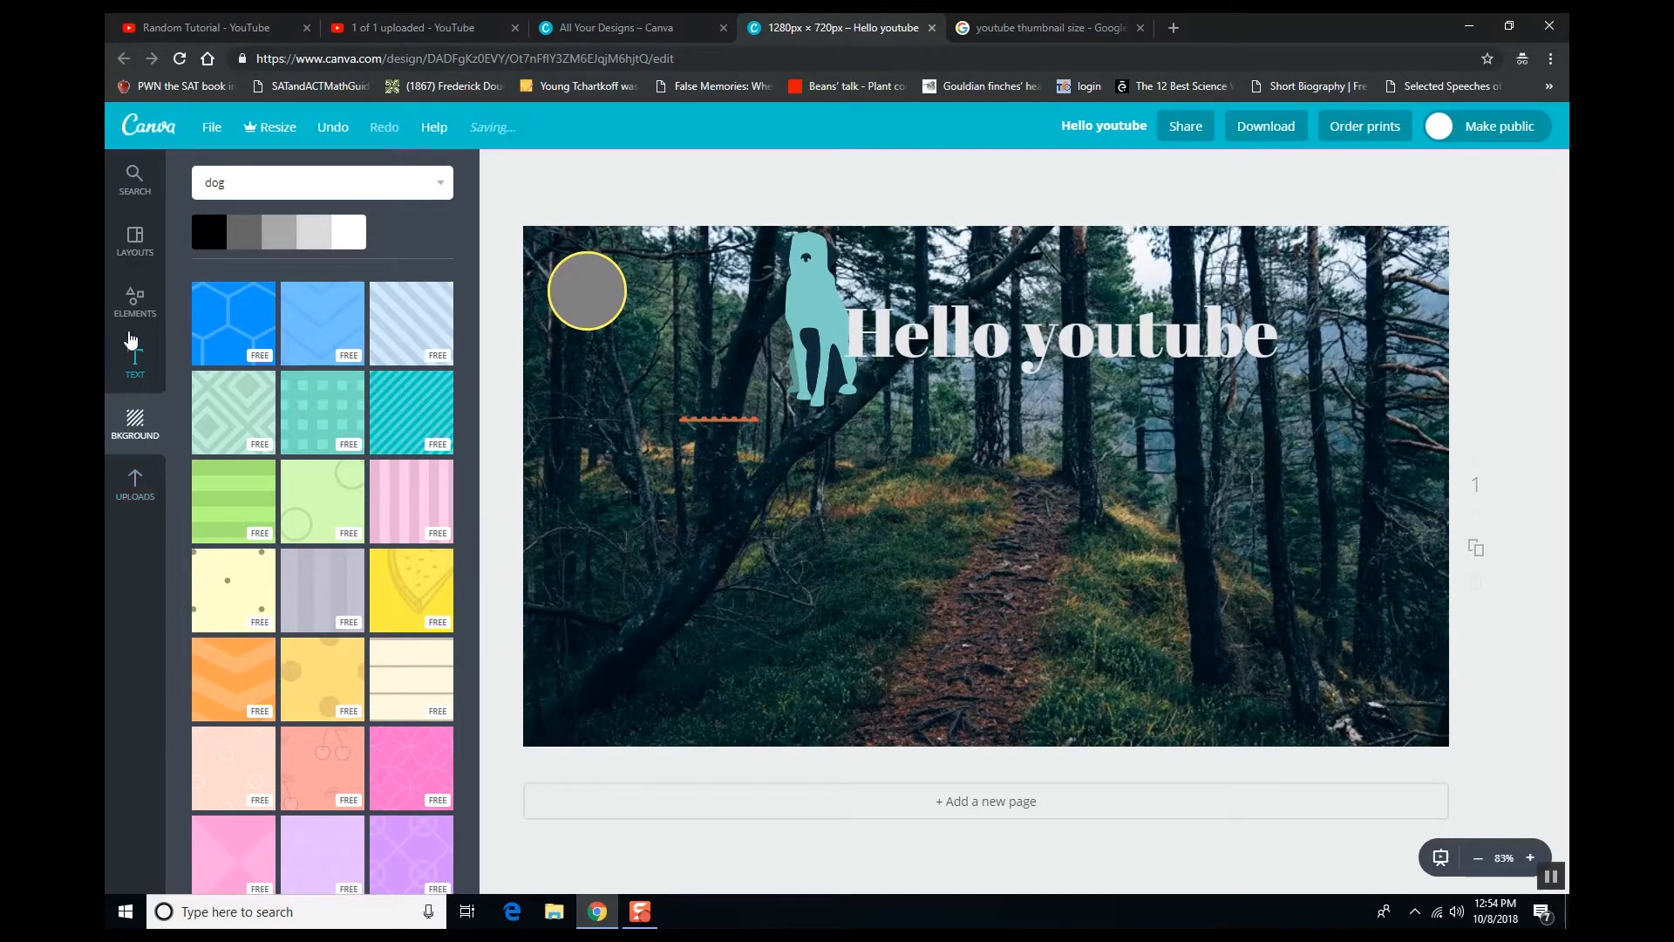
left_click(125, 485)
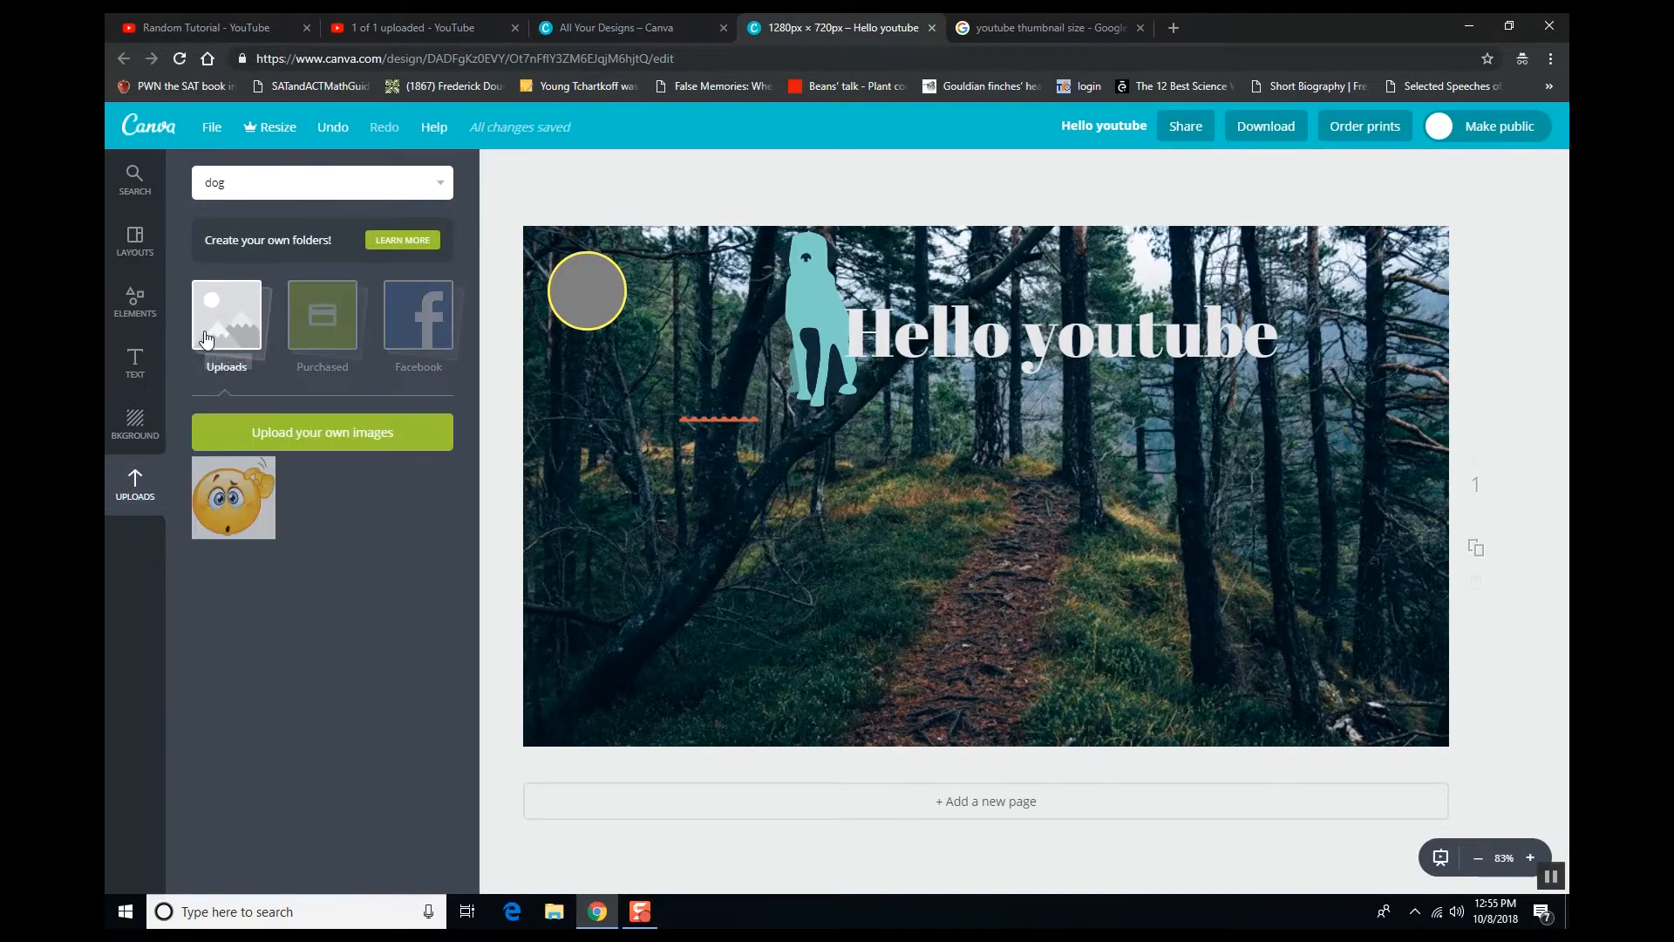
- Upload IMG_0082.jpeg and INEQUALITY PROBLEMSOLVE AND GRAPH.png from the Downloads folder
left_click(288, 431)
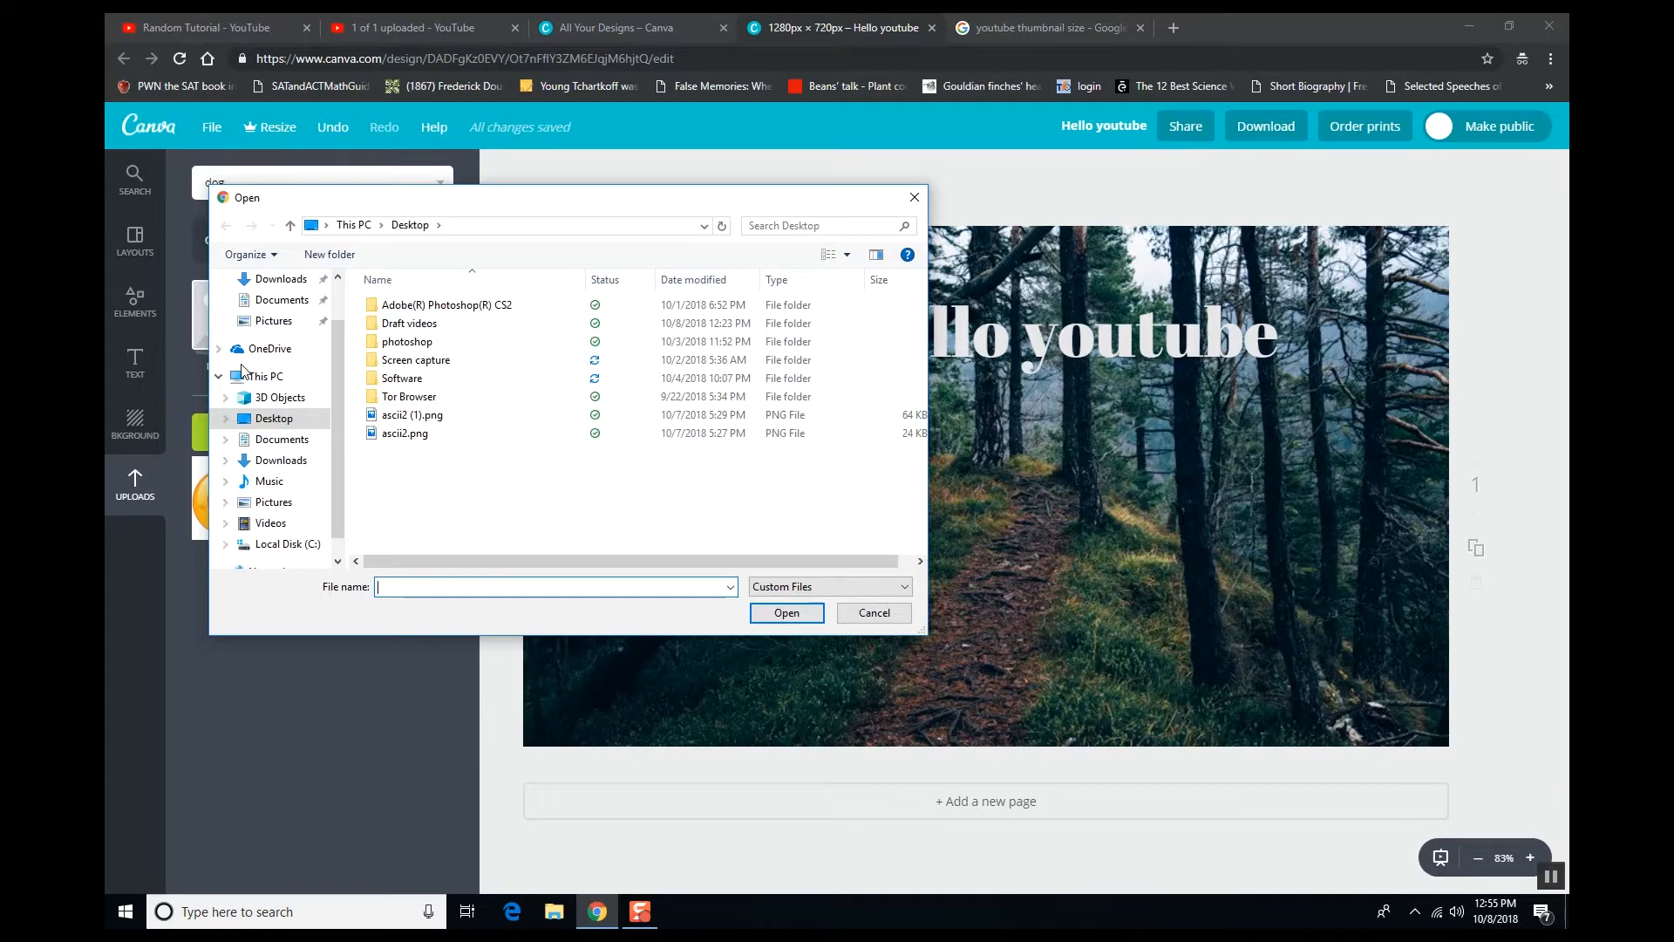
left_click(281, 460)
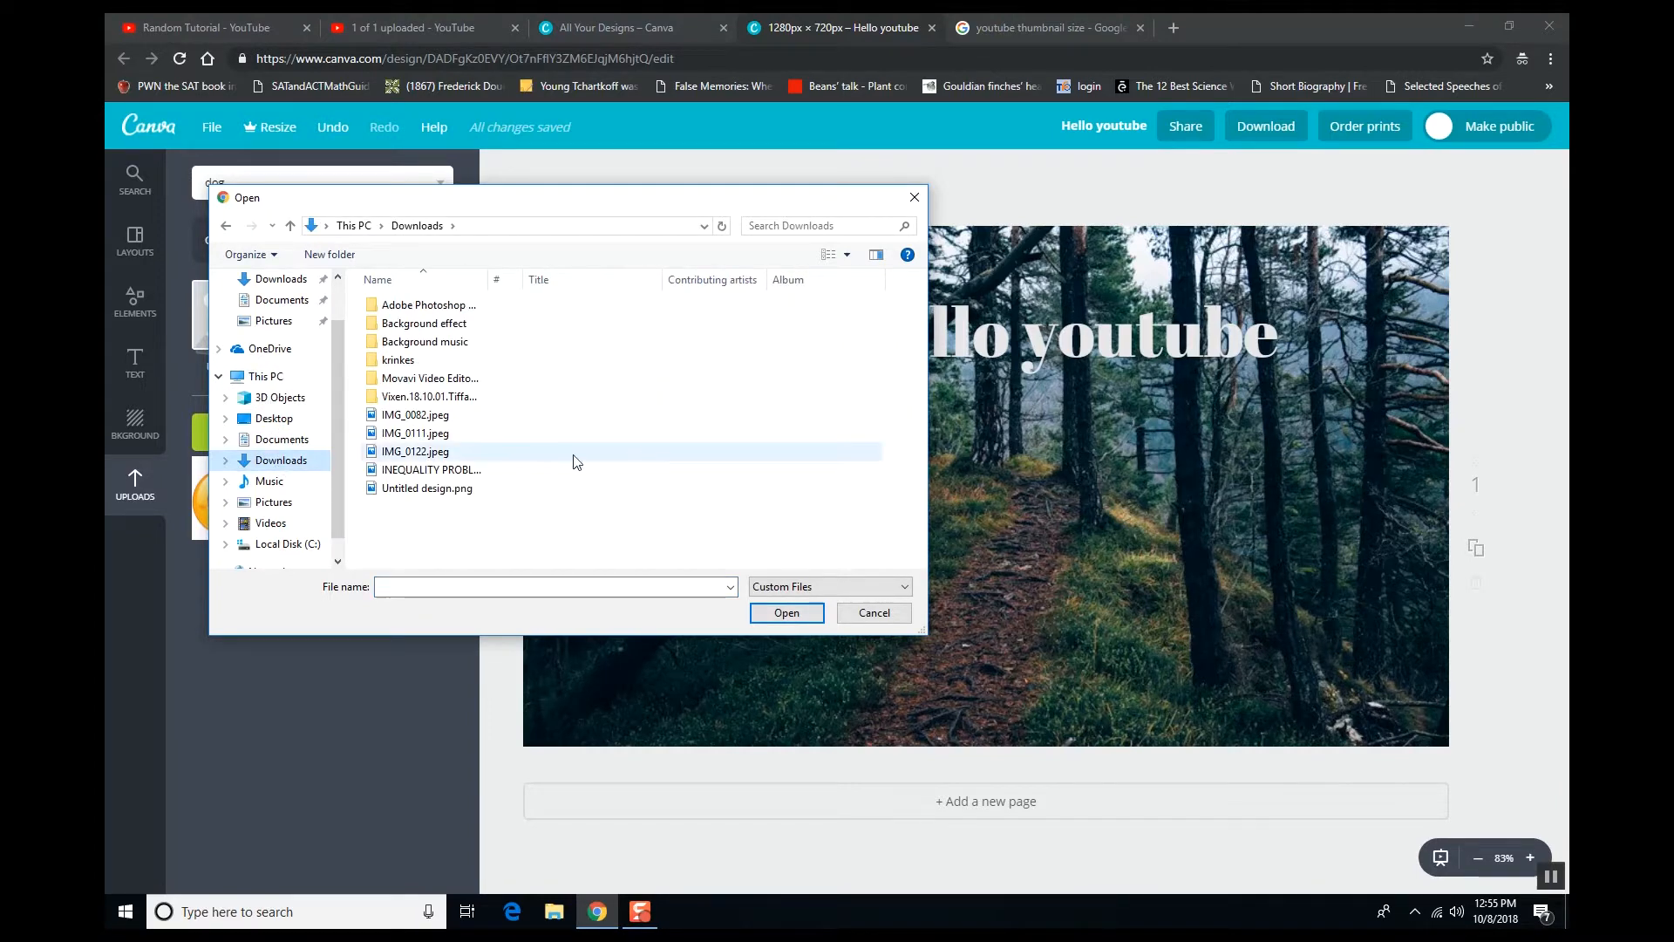
double_click(483, 416)
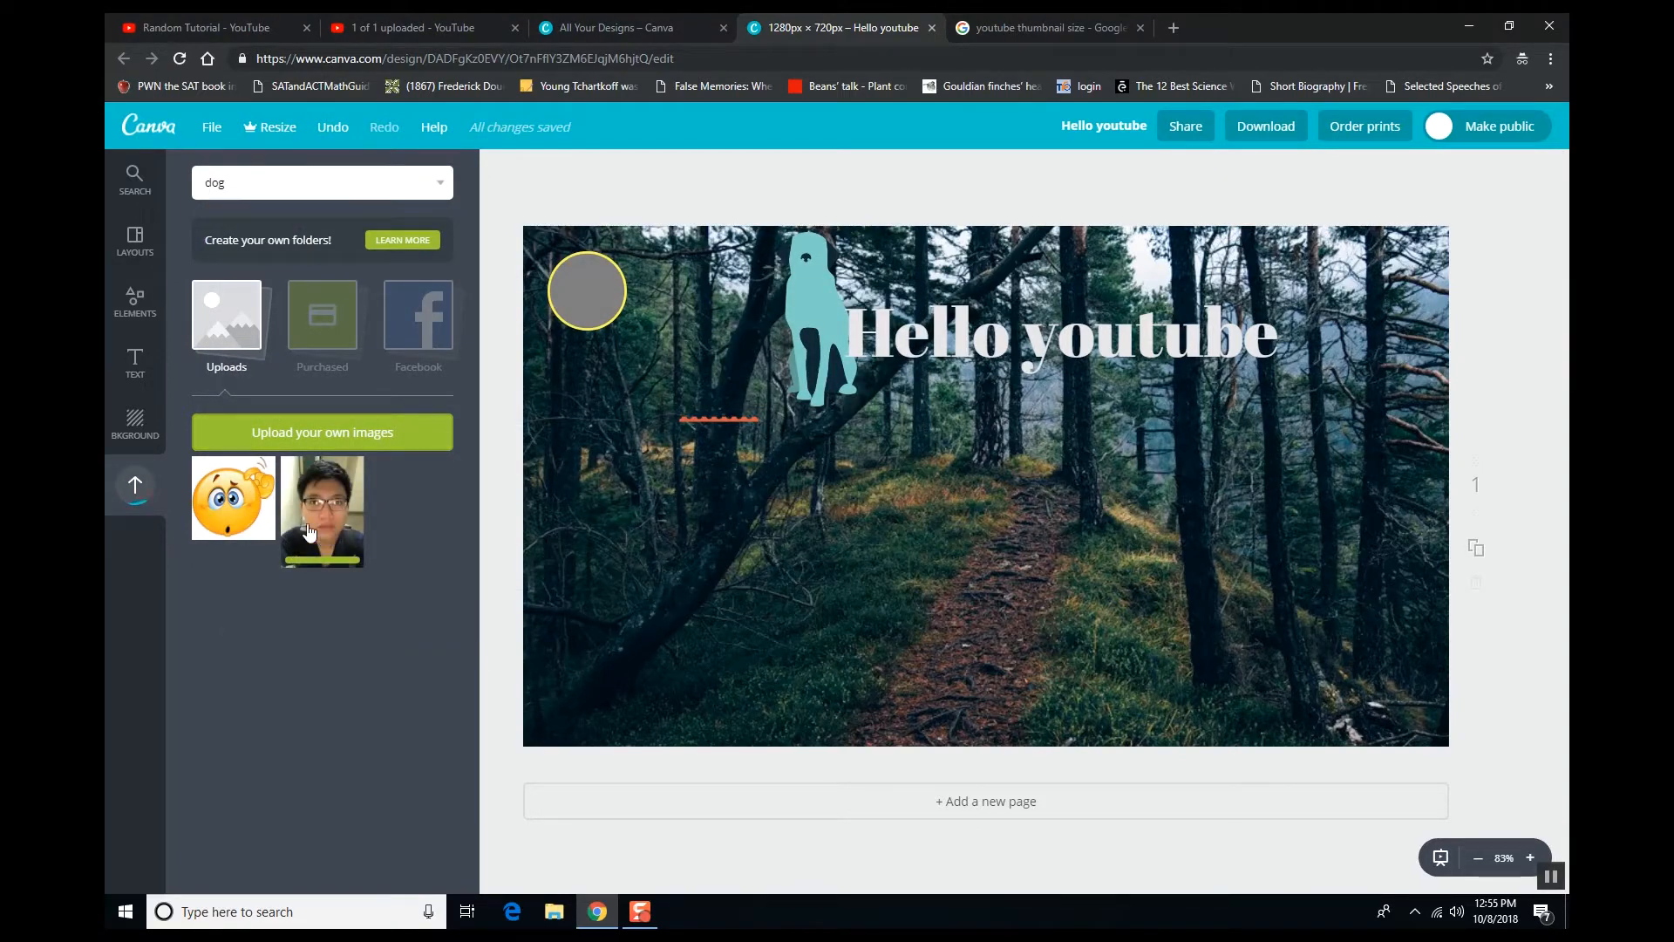
left_click(342, 442)
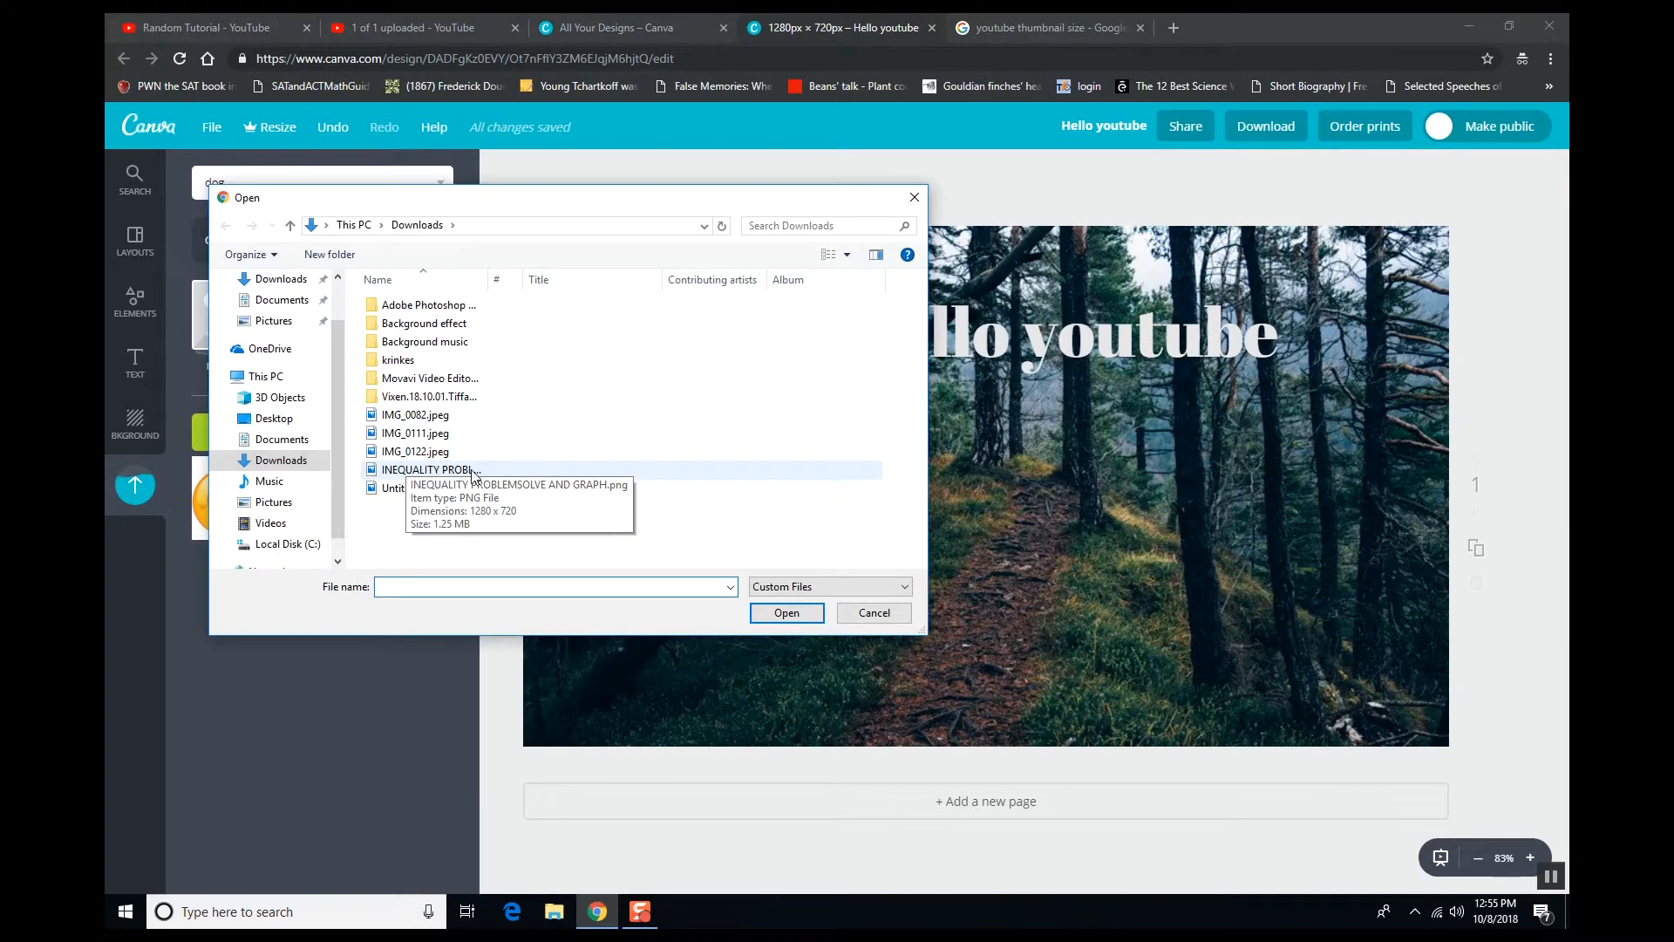
double_click(427, 469)
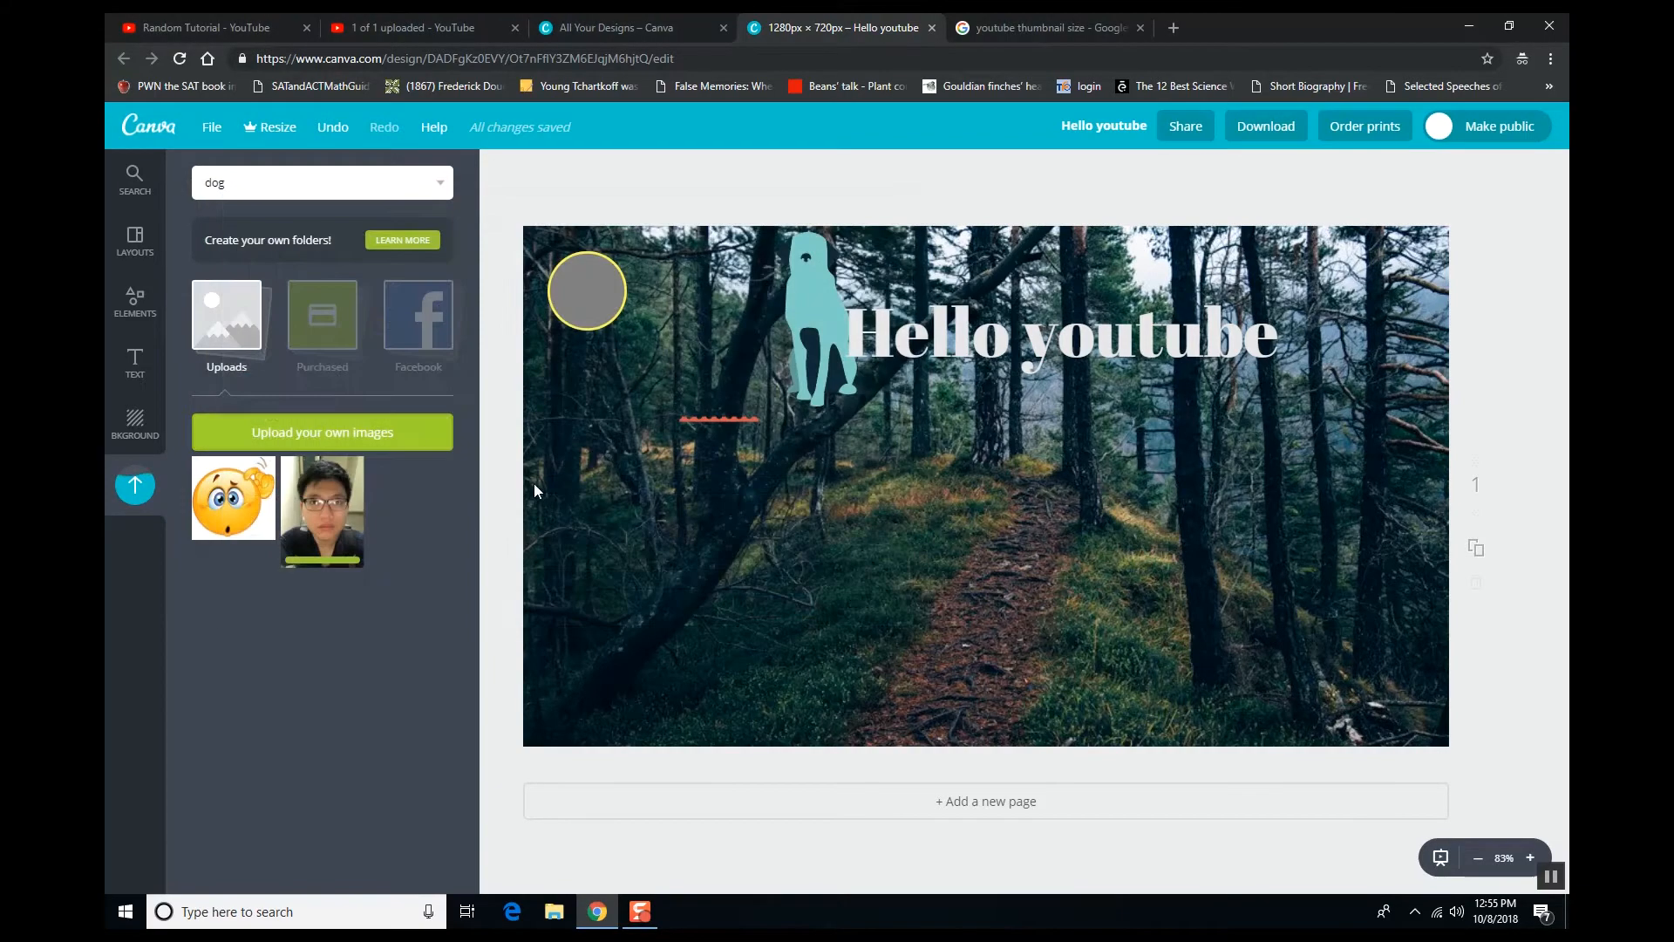
- Replace the forest photo with the Photoshop screenshot, shrunk into the lower right over the lemon pattern
left_click_drag(411, 485, 481, 411)
left_click_drag(1053, 667, 663, 435)
left_click_drag(715, 384, 642, 433)
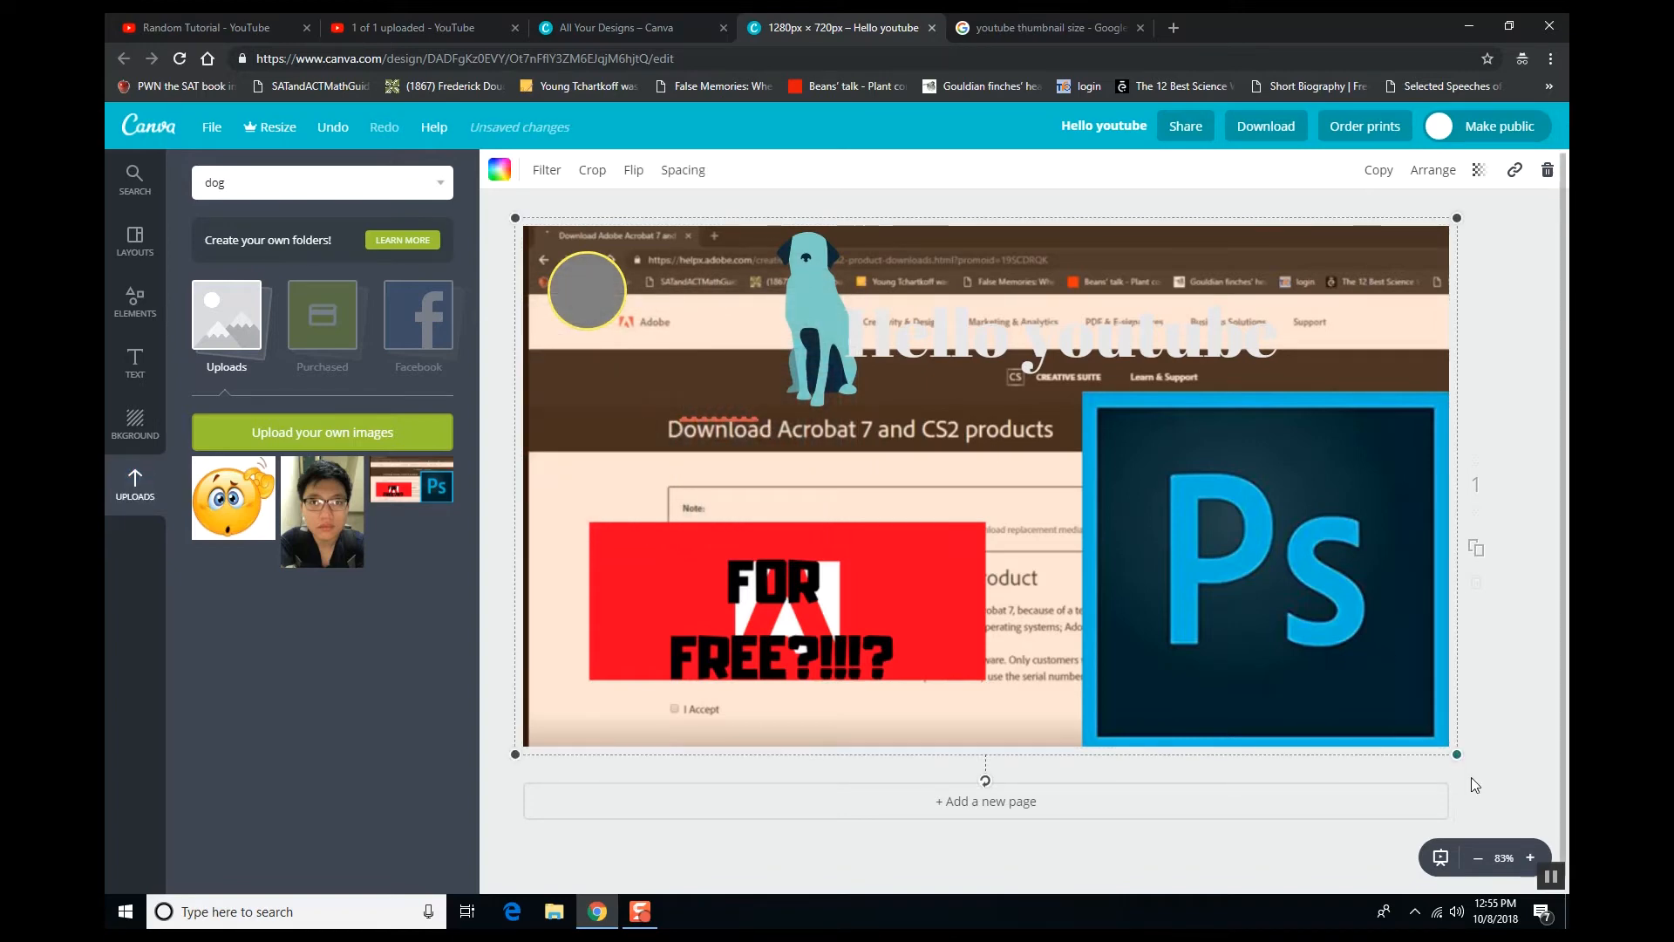
left_click_drag(1456, 748, 1156, 531)
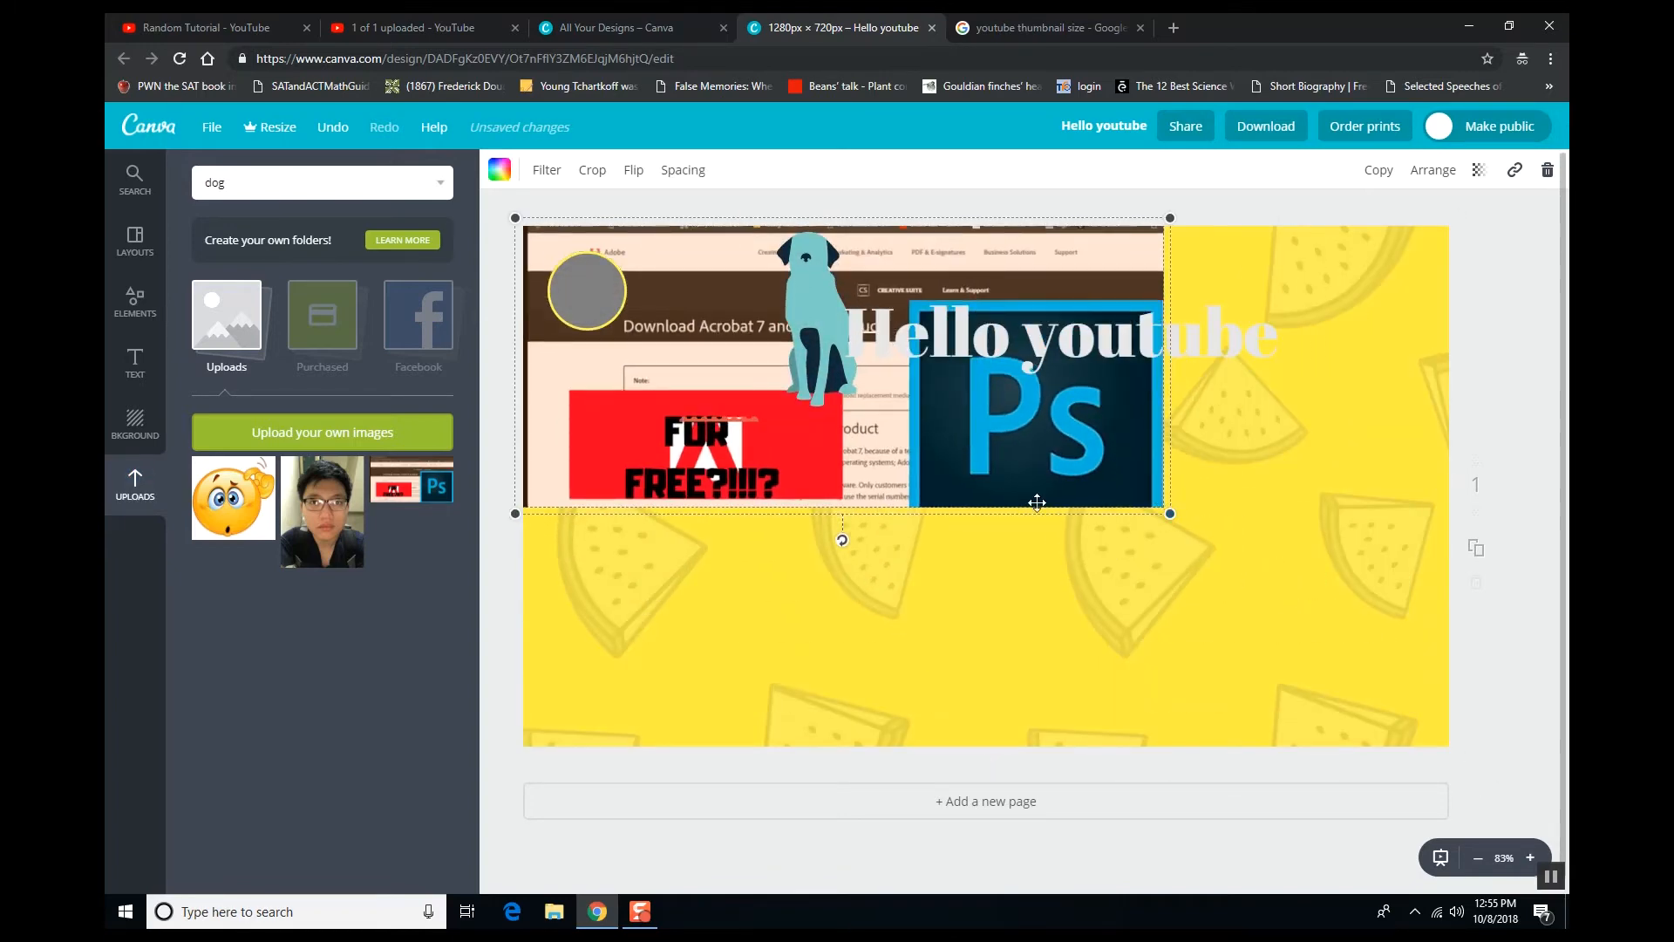
left_click_drag(1036, 502, 1255, 682)
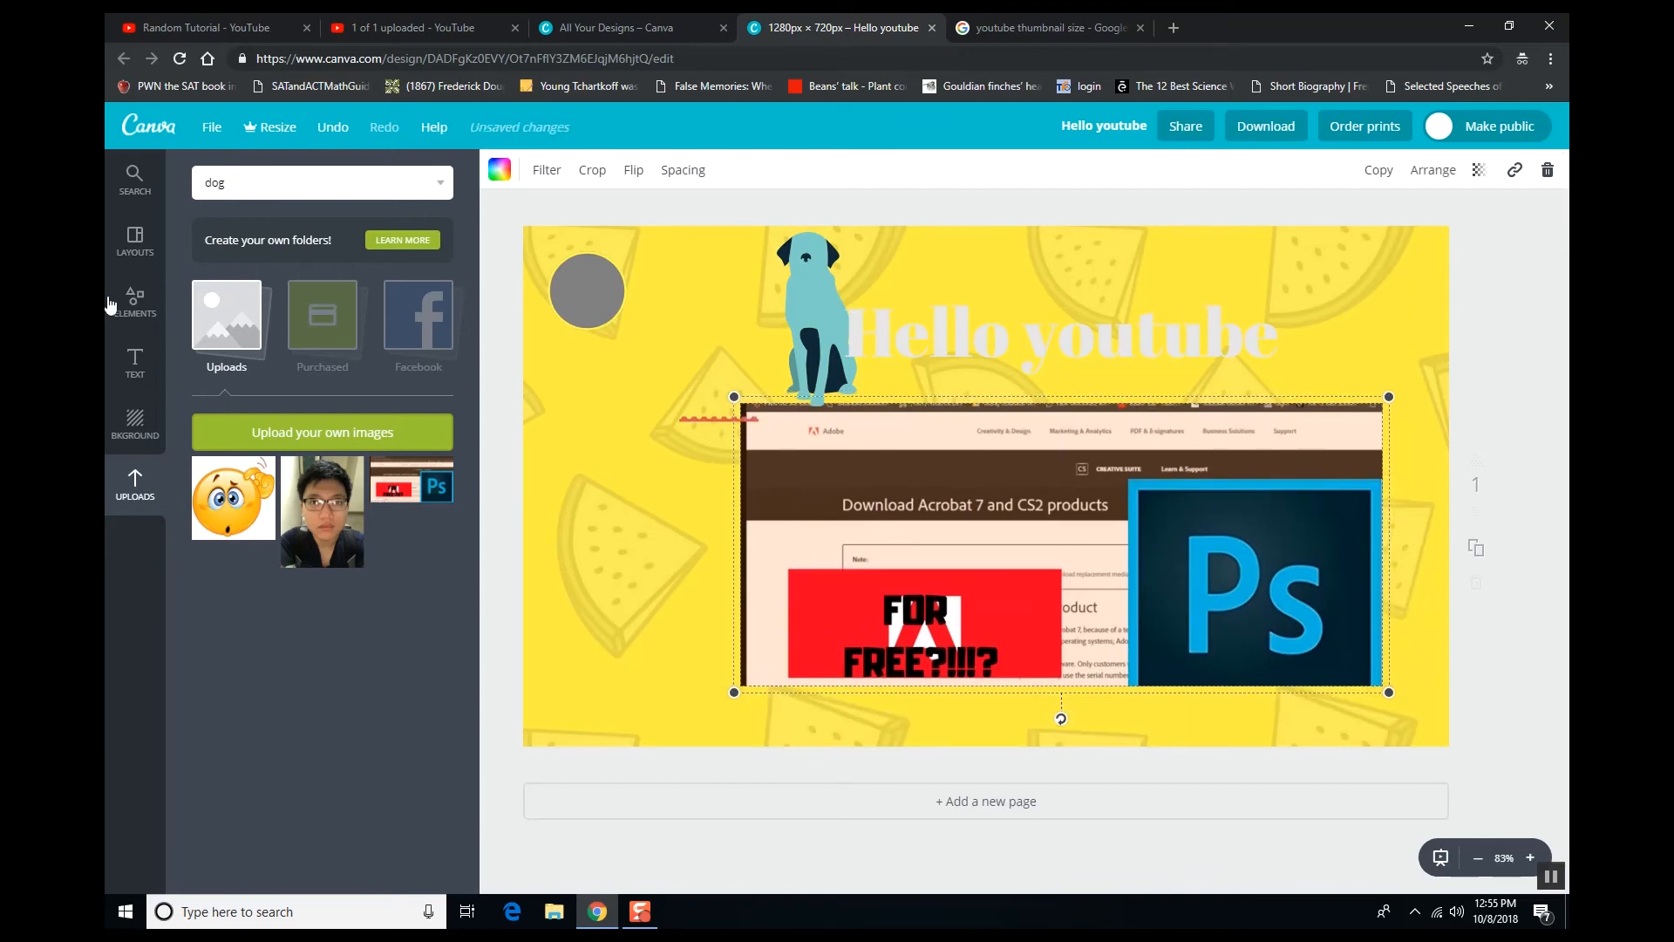
left_click(134, 242)
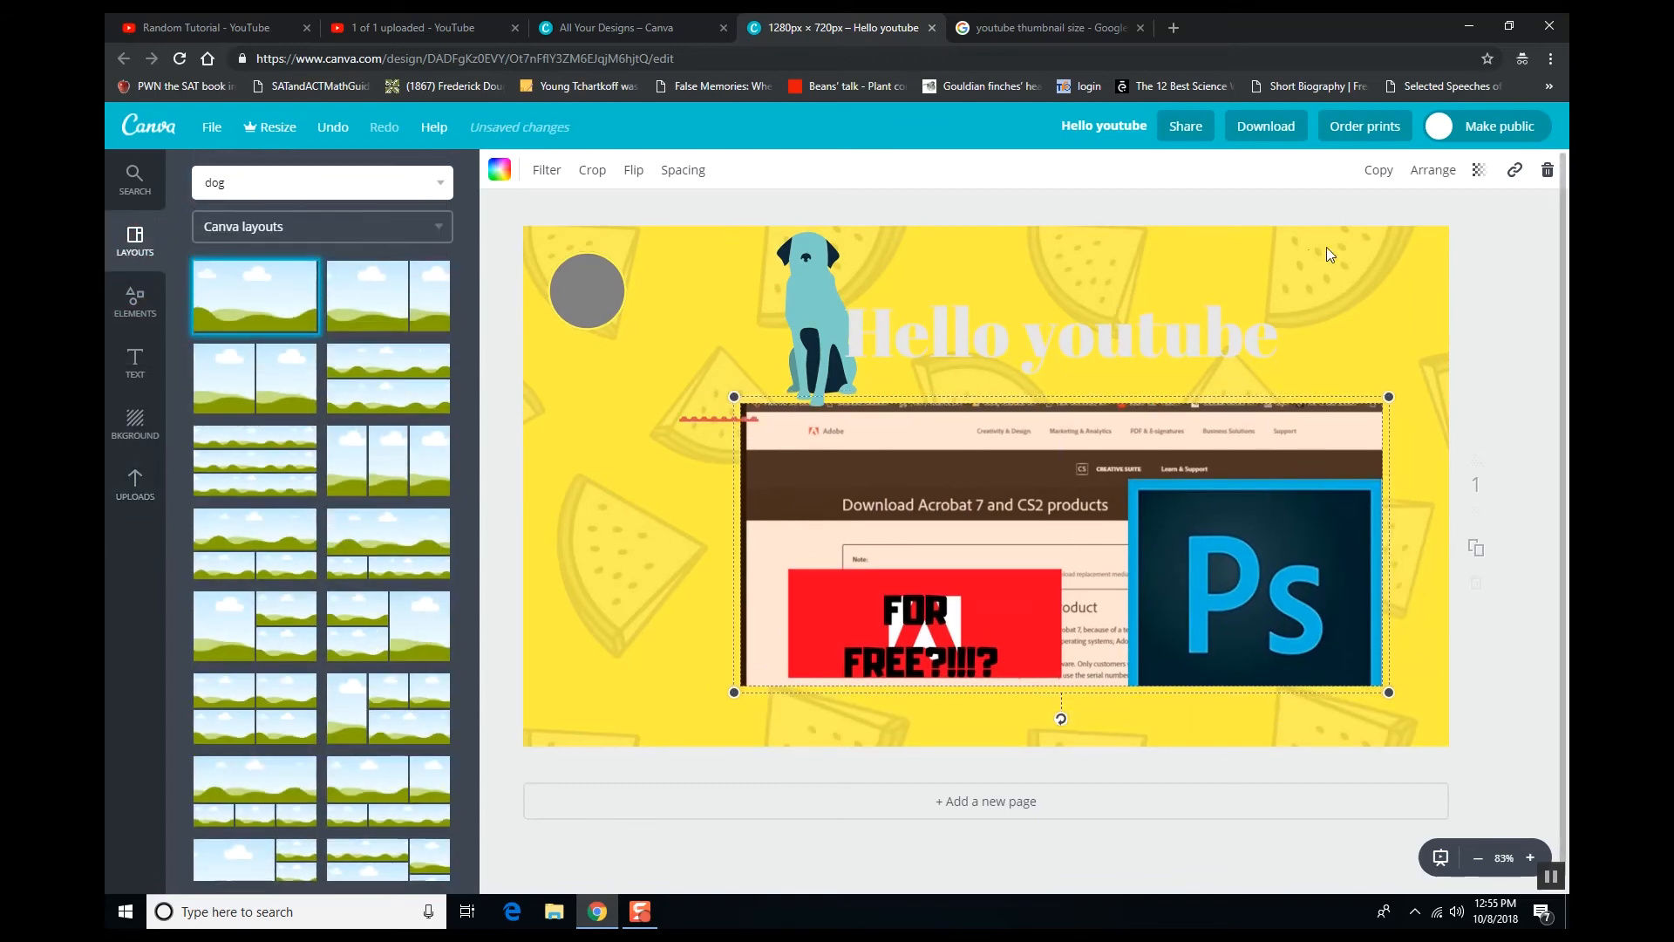